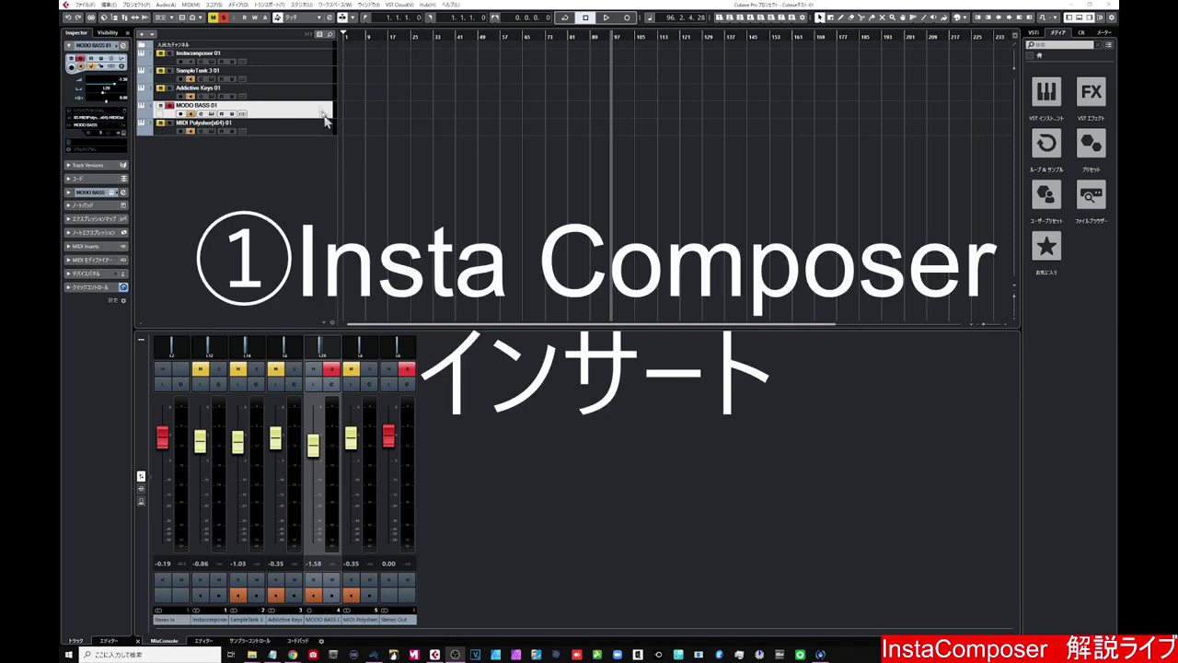
Step: Open the Instacomposer 01 instrument and set the SampleTank 3 01 track's MIDI input to 01. Instacomposer - MIDI Output
left_click(232, 61)
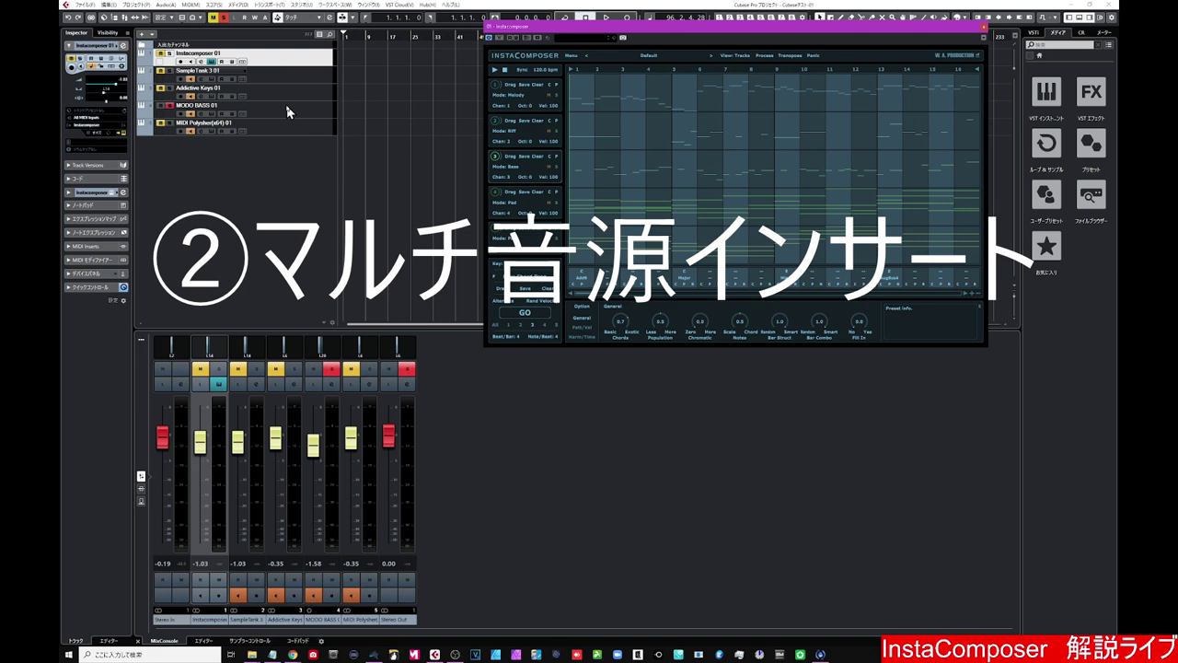
left_click(284, 77)
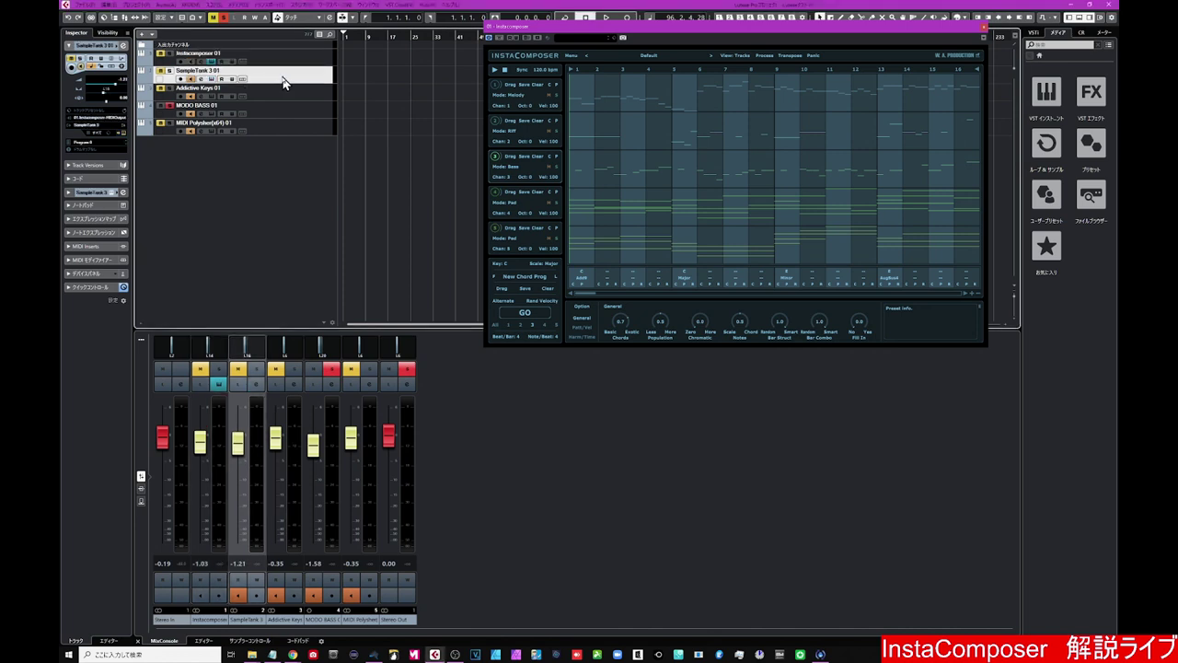
left_click(211, 79)
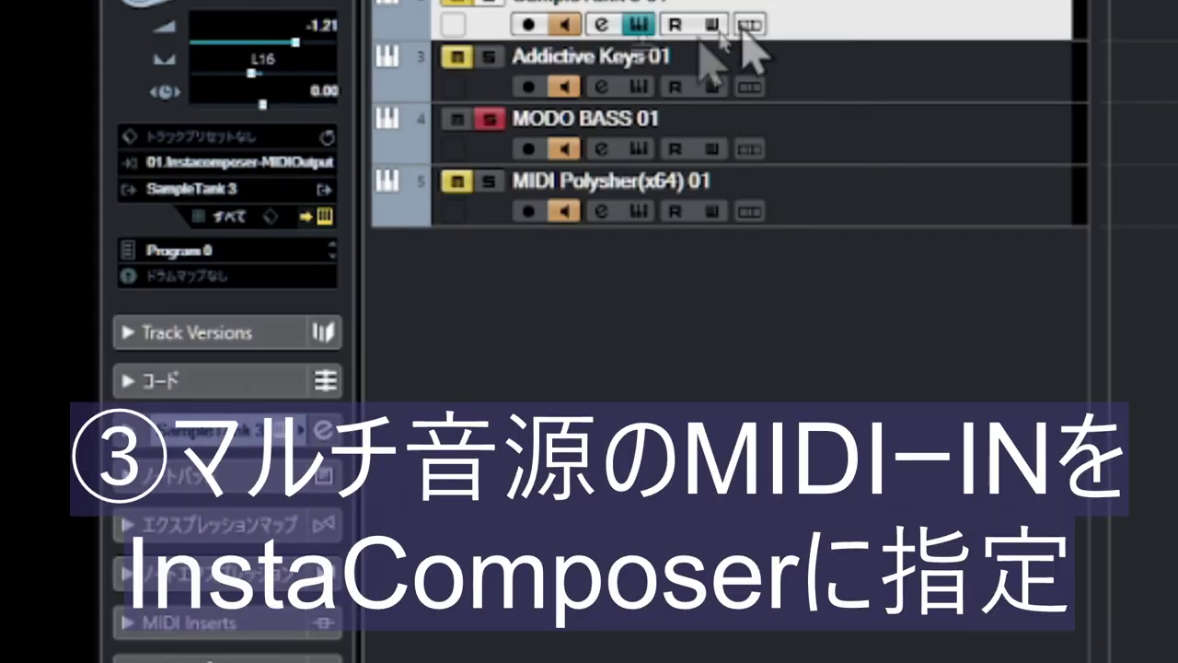
left_click(299, 166)
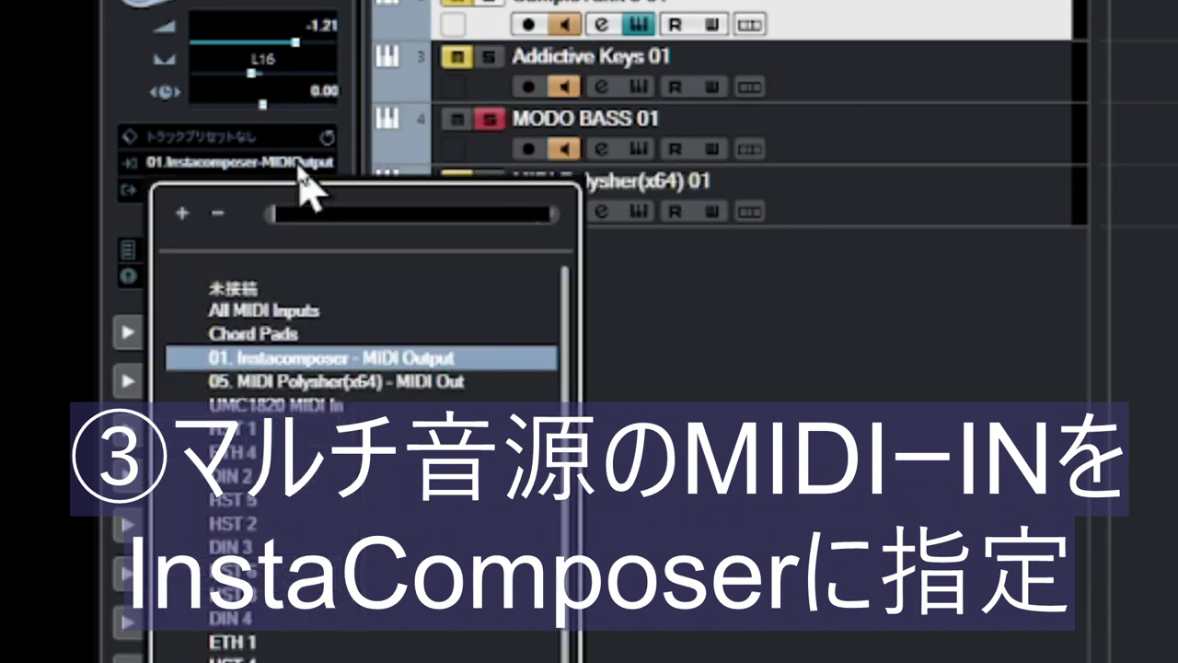
left_click(339, 361)
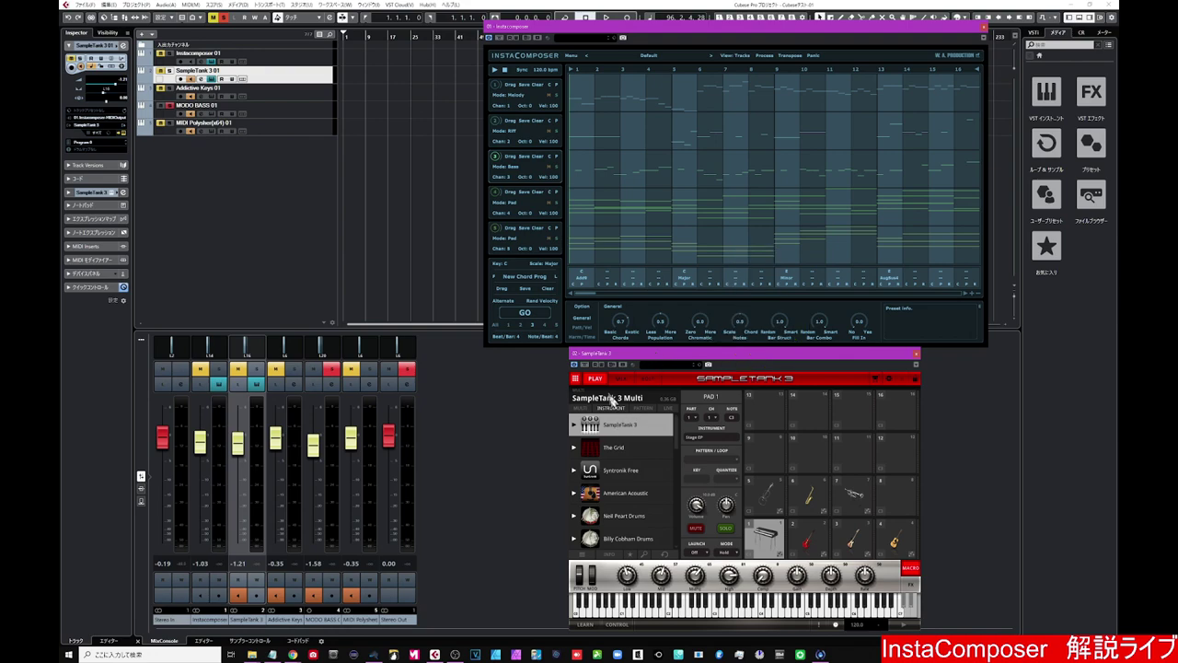
Step: Examine the MIDI channel and instrument assigned to each of the SampleTank 3 parts and pads 1 to 7
left_click(612, 407)
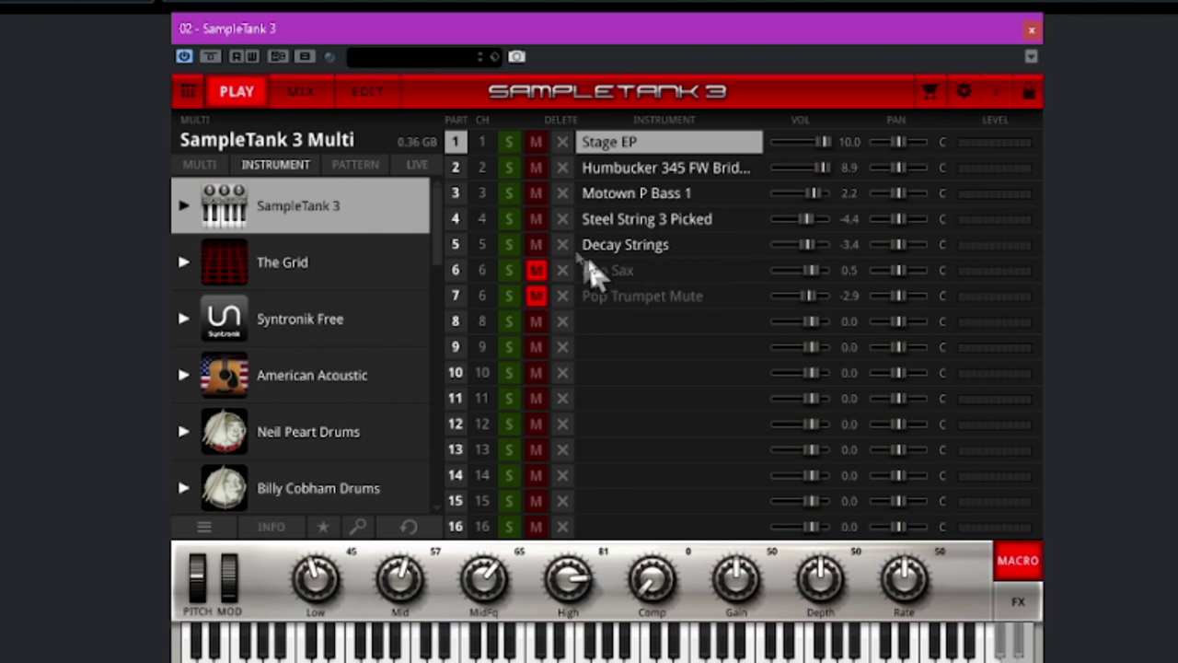
left_click(188, 92)
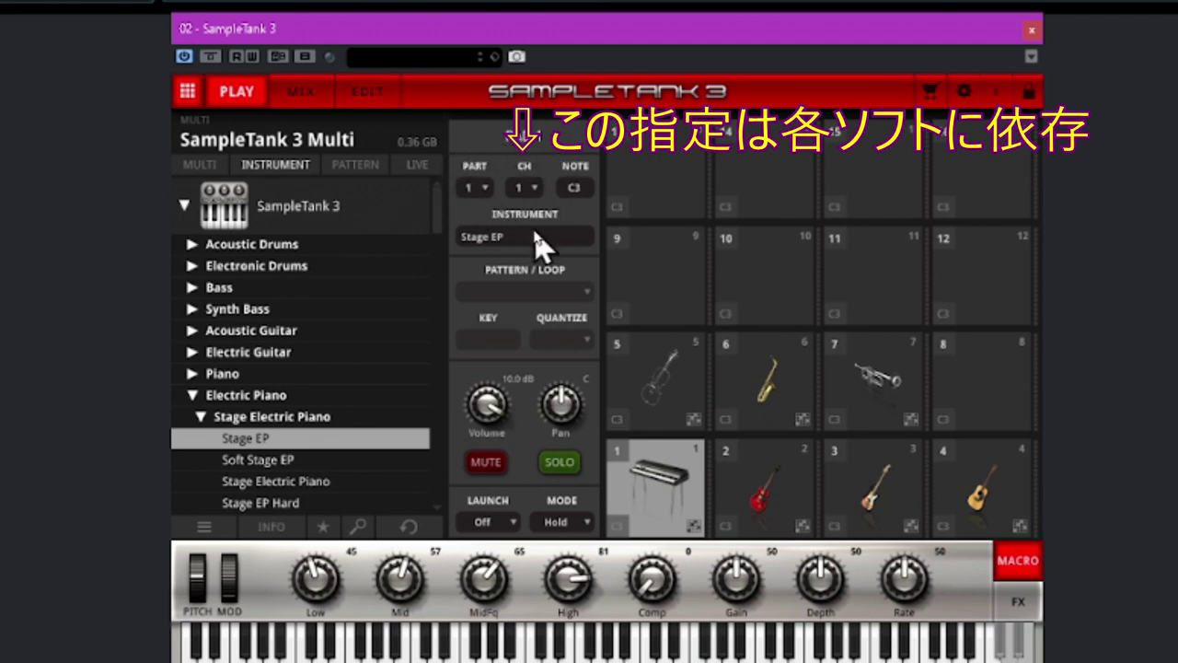
left_click(756, 488)
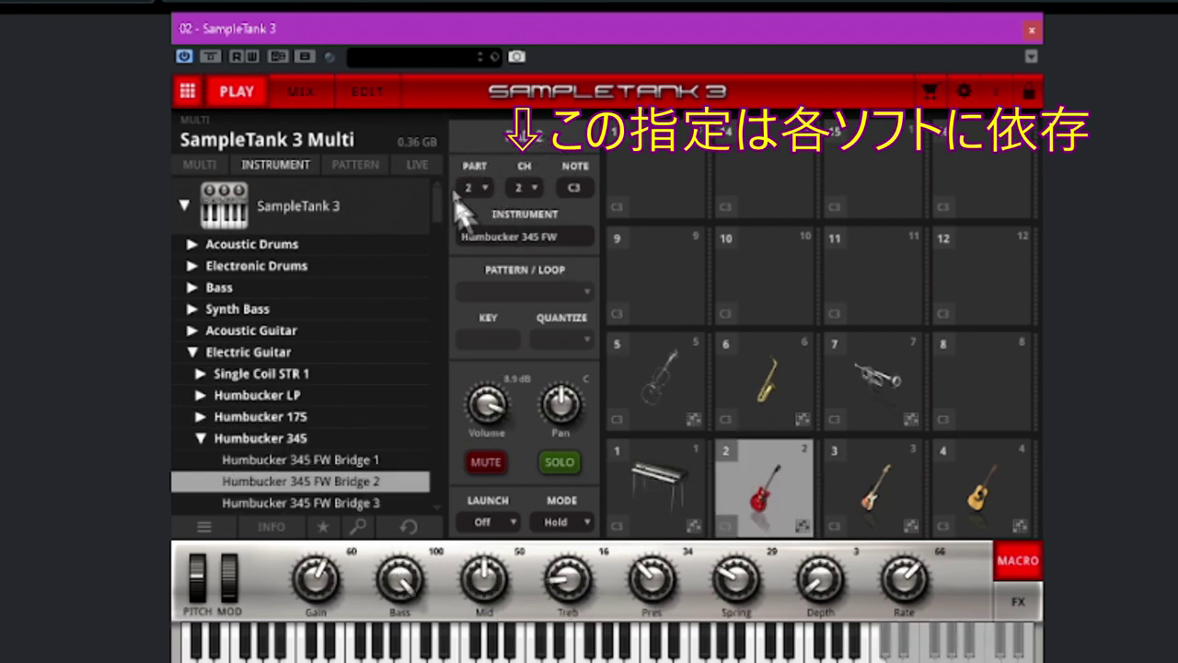
left_click(874, 483)
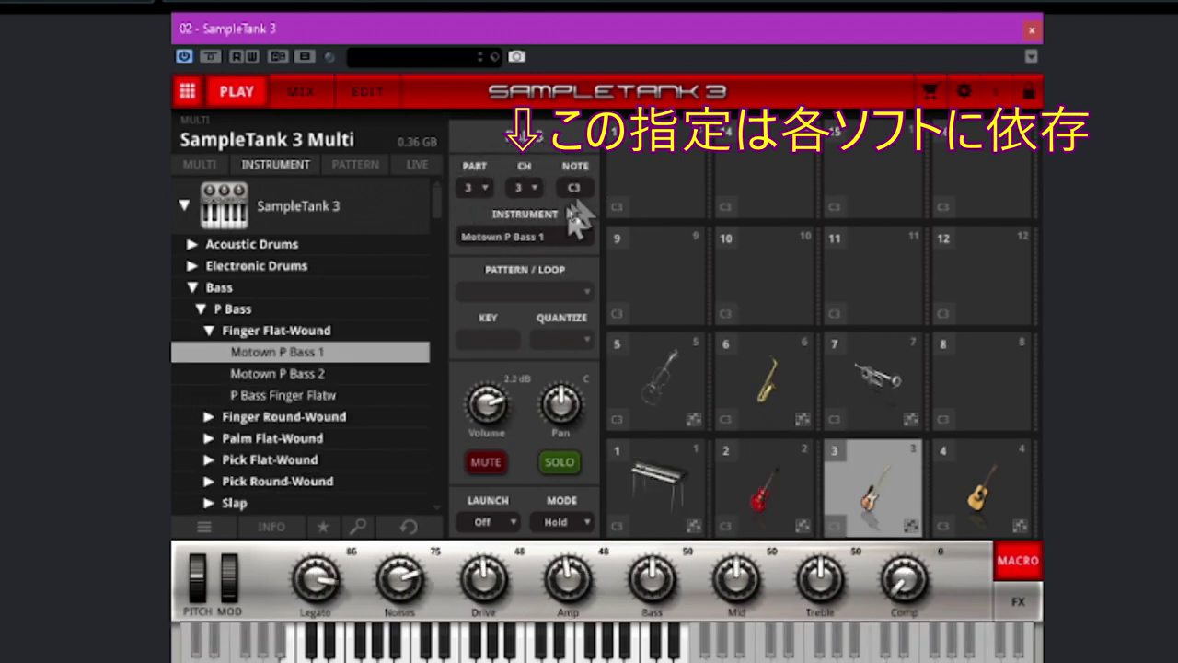
left_click(987, 521)
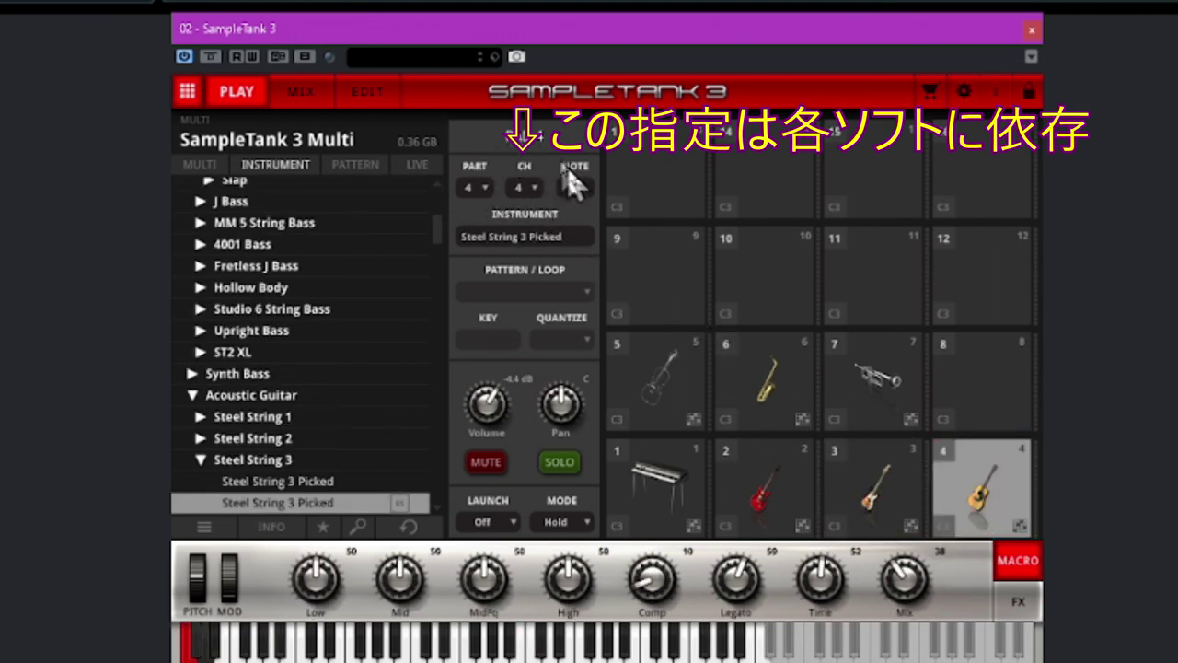
left_click(681, 391)
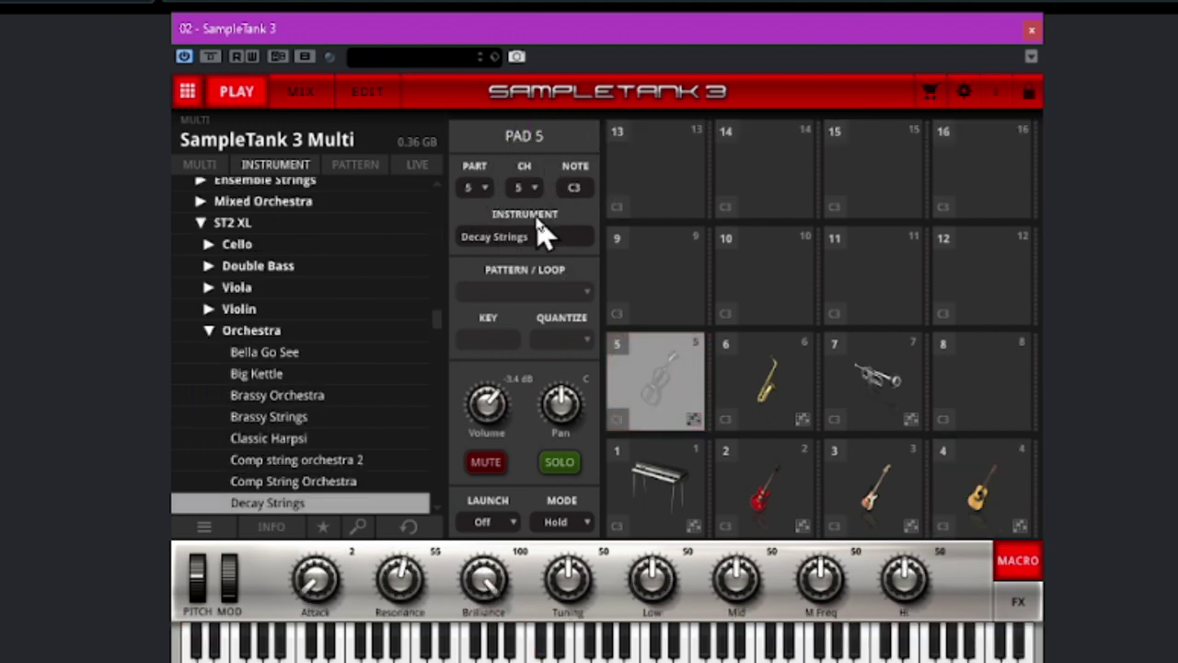
left_click(778, 397)
left_click(870, 391)
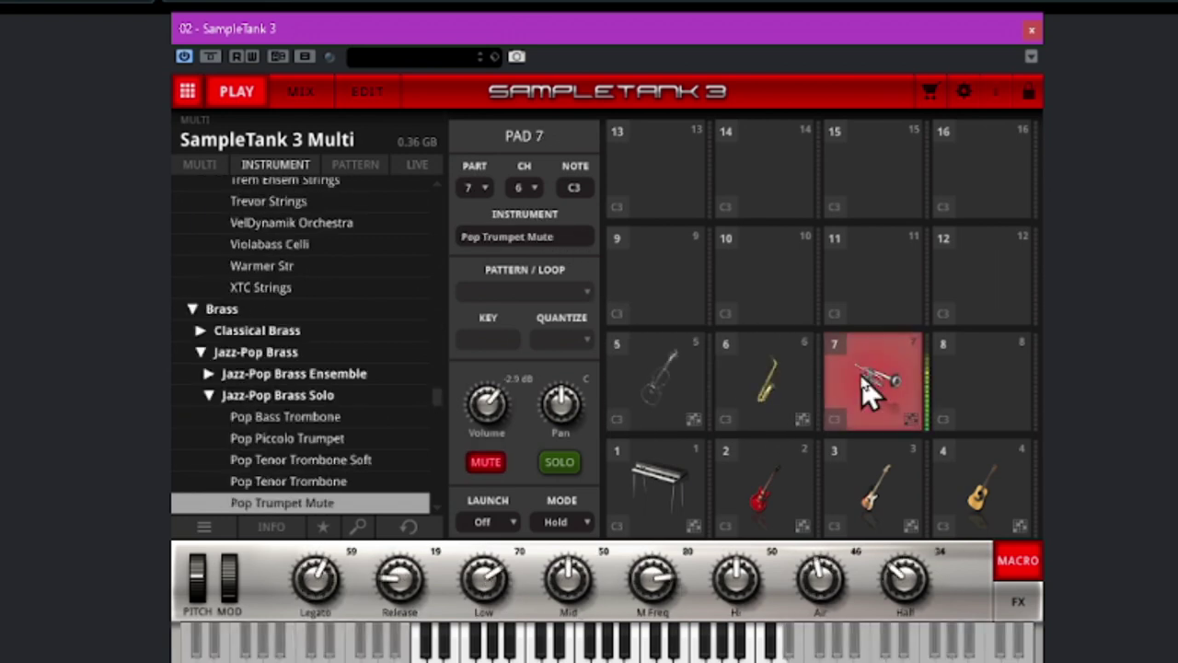
left_click(773, 391)
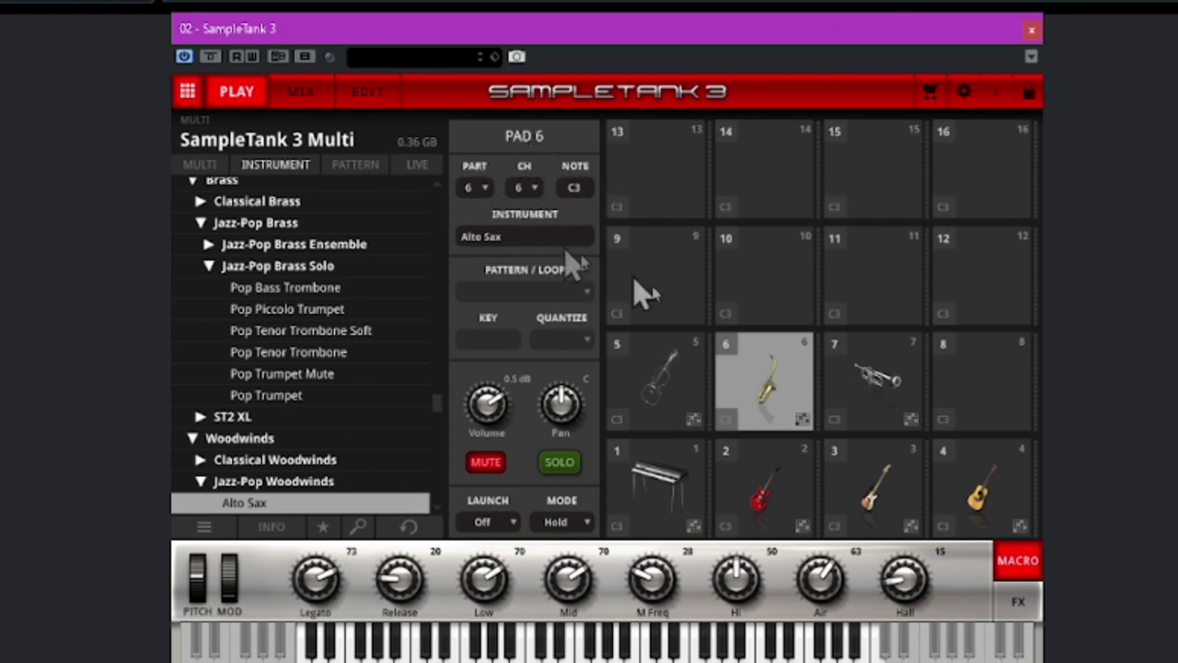
left_click(868, 387)
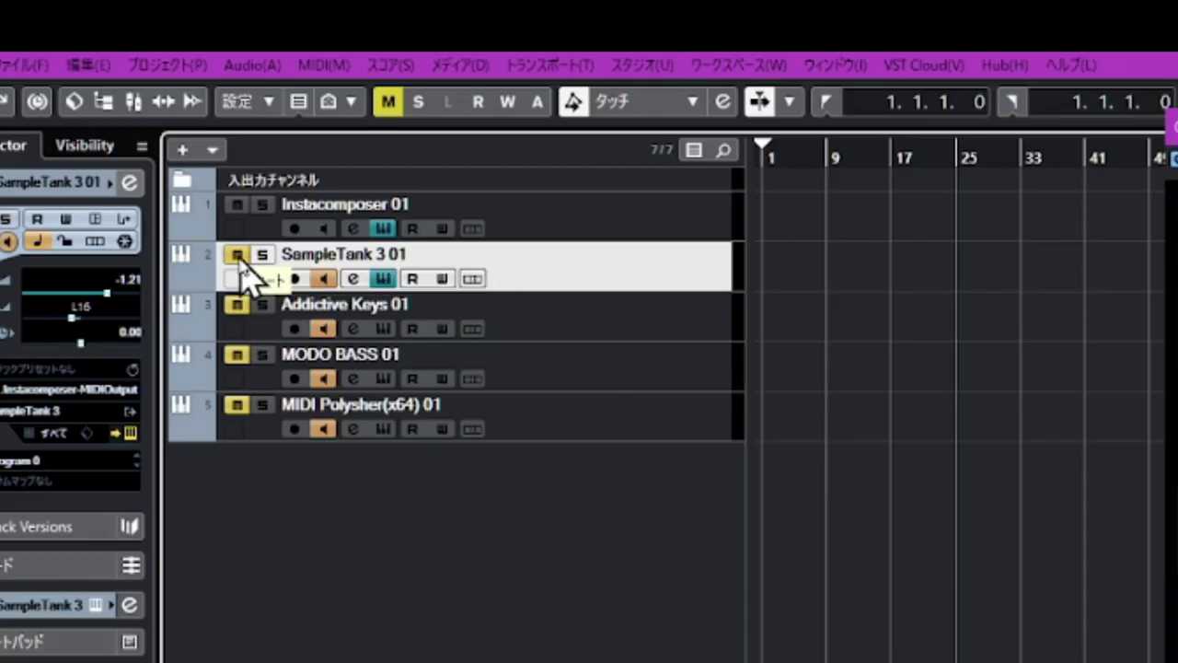
Step: Unmute the SampleTank 3 01 track and generate new InstaComposer output three times
left_click(162, 70)
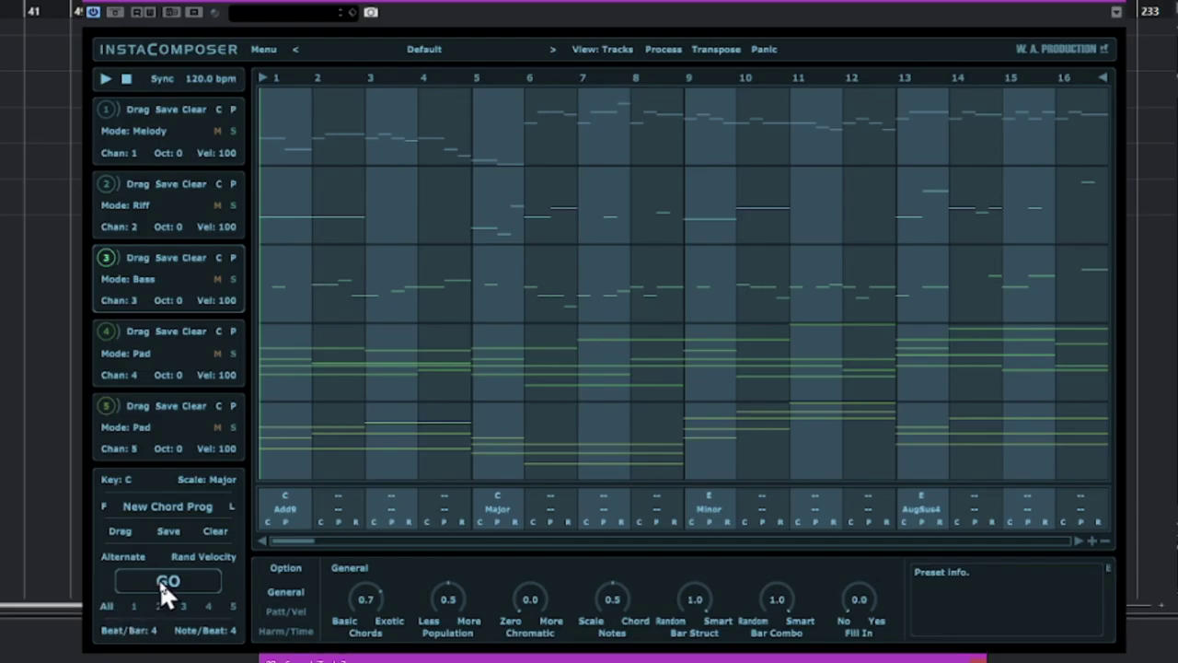
left_click(161, 586)
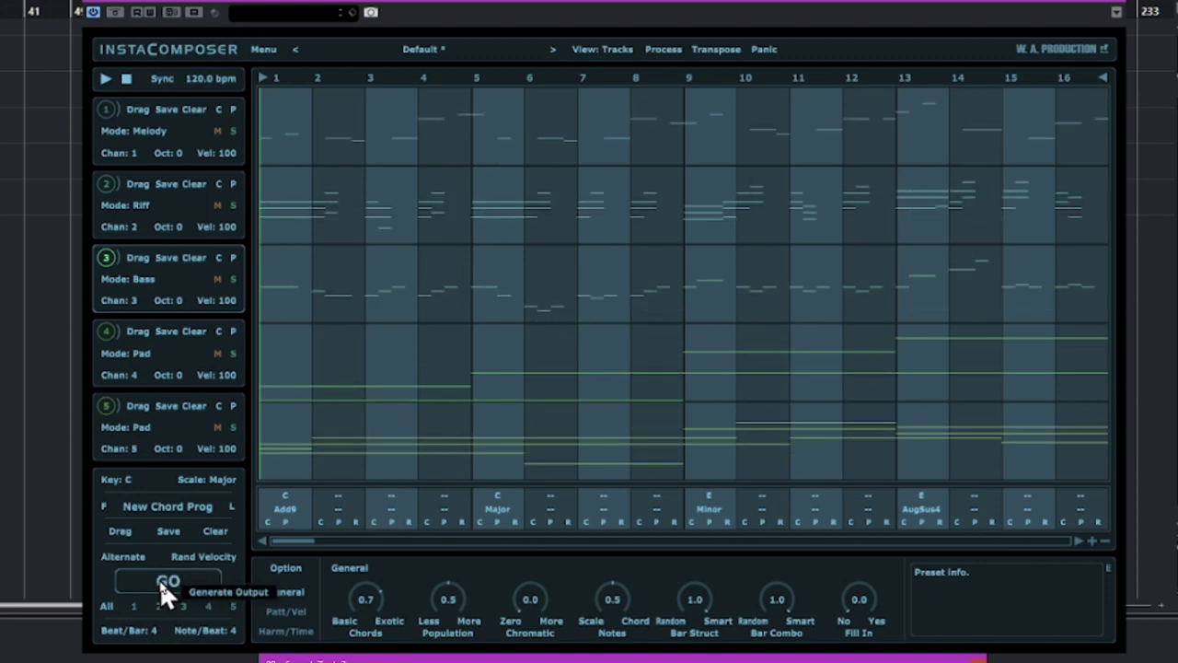
left_click(161, 582)
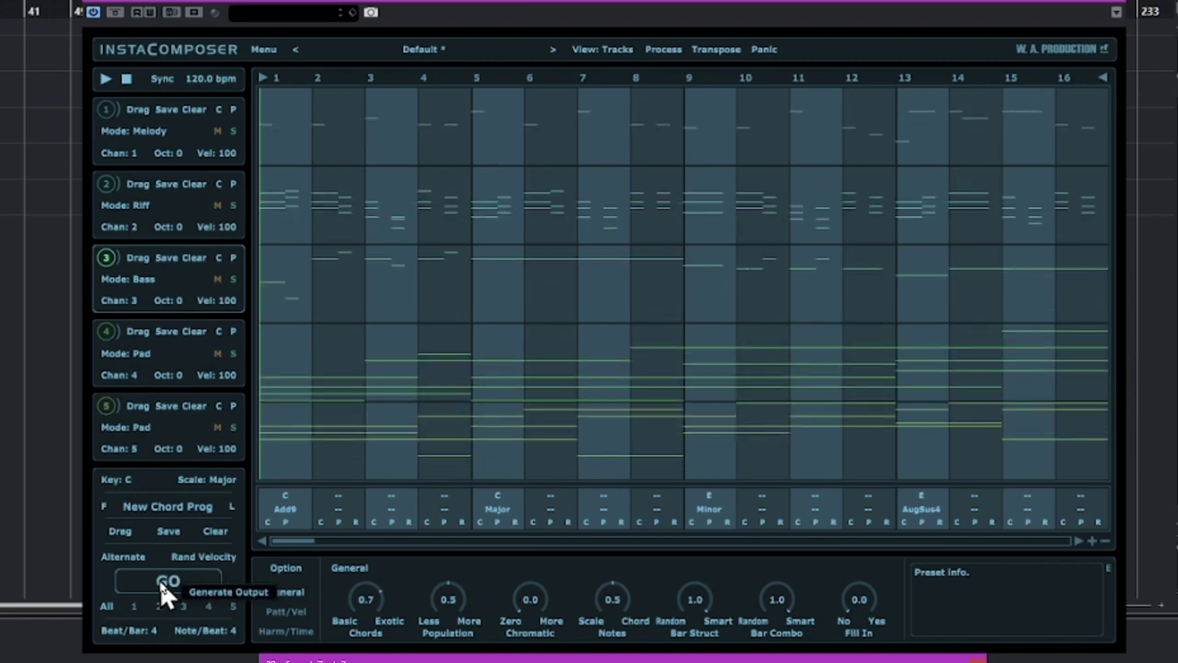
left_click(161, 582)
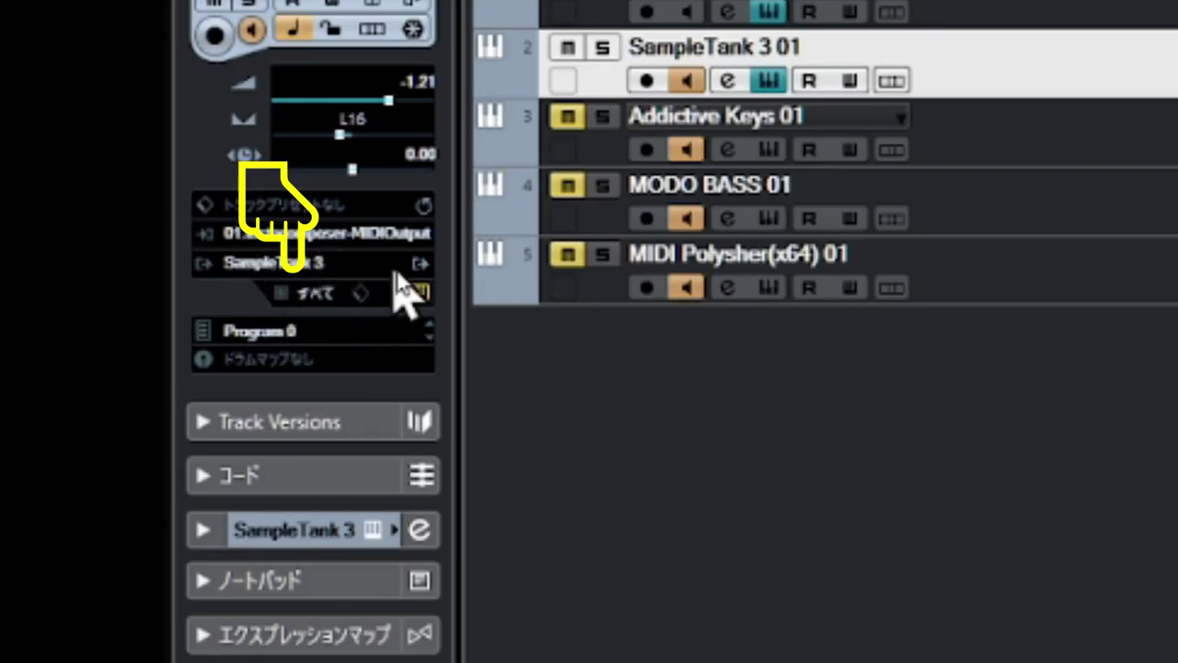
Step: Set the SampleTank 3 01 track's MIDI channel to すべて (all channels)
left_click(319, 293)
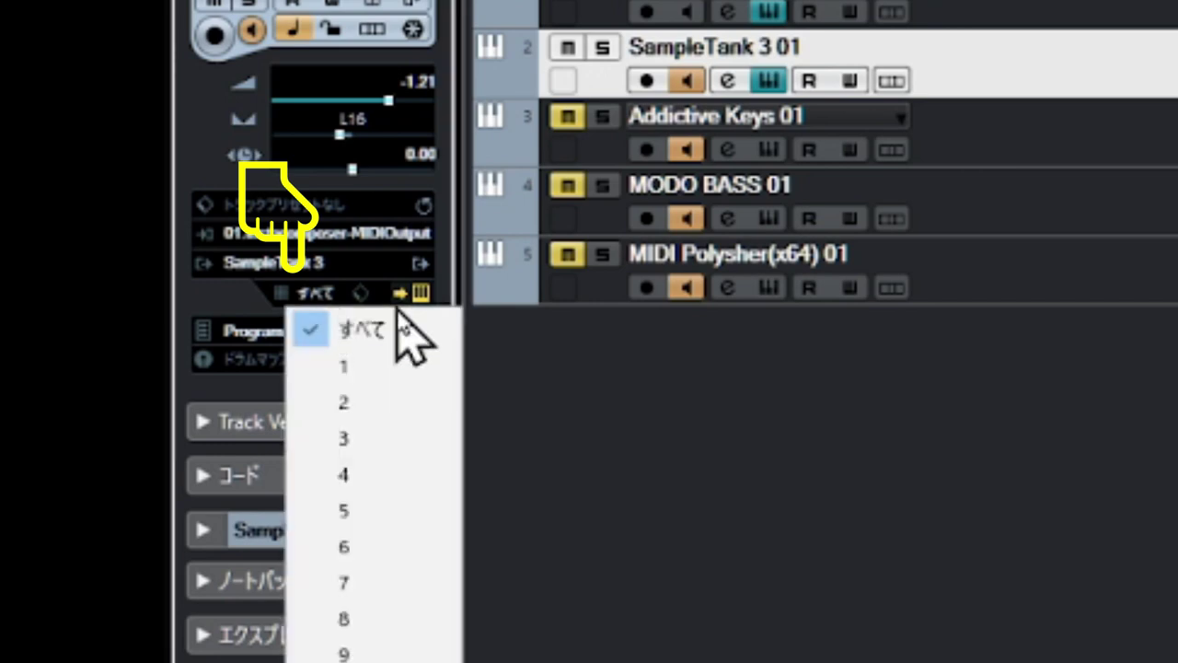
left_click(368, 333)
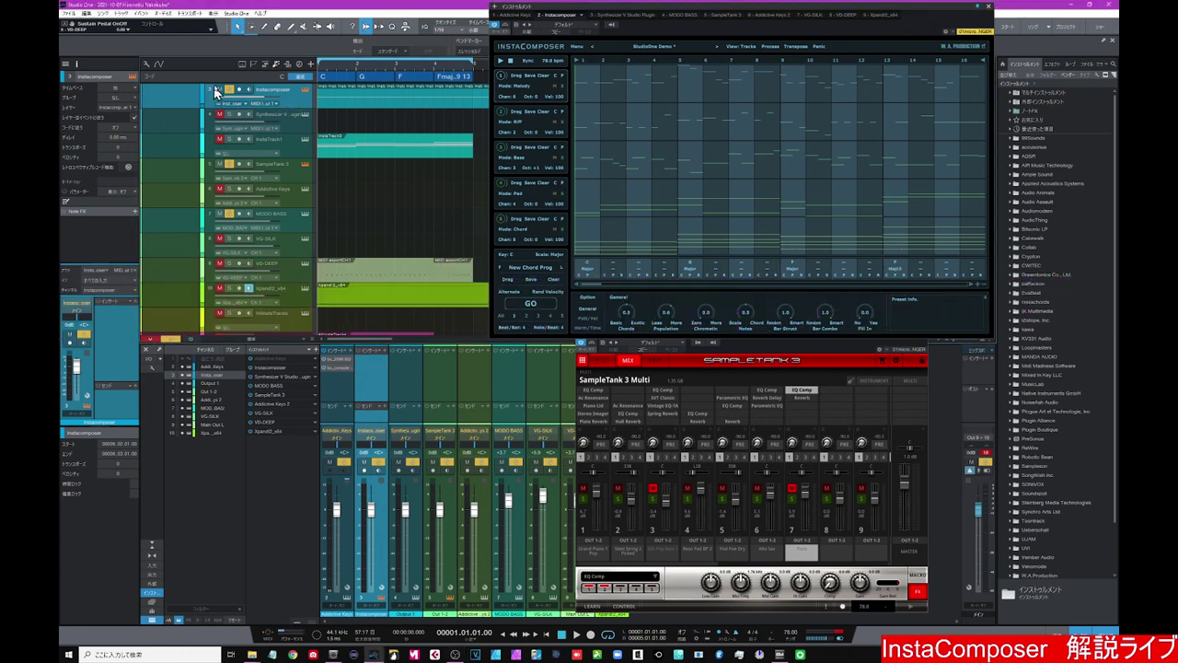
Step: Switch to Studio One, bring up the InstaComposer editor and delete the MIDI events on the Instacomposer track
left_click(305, 90)
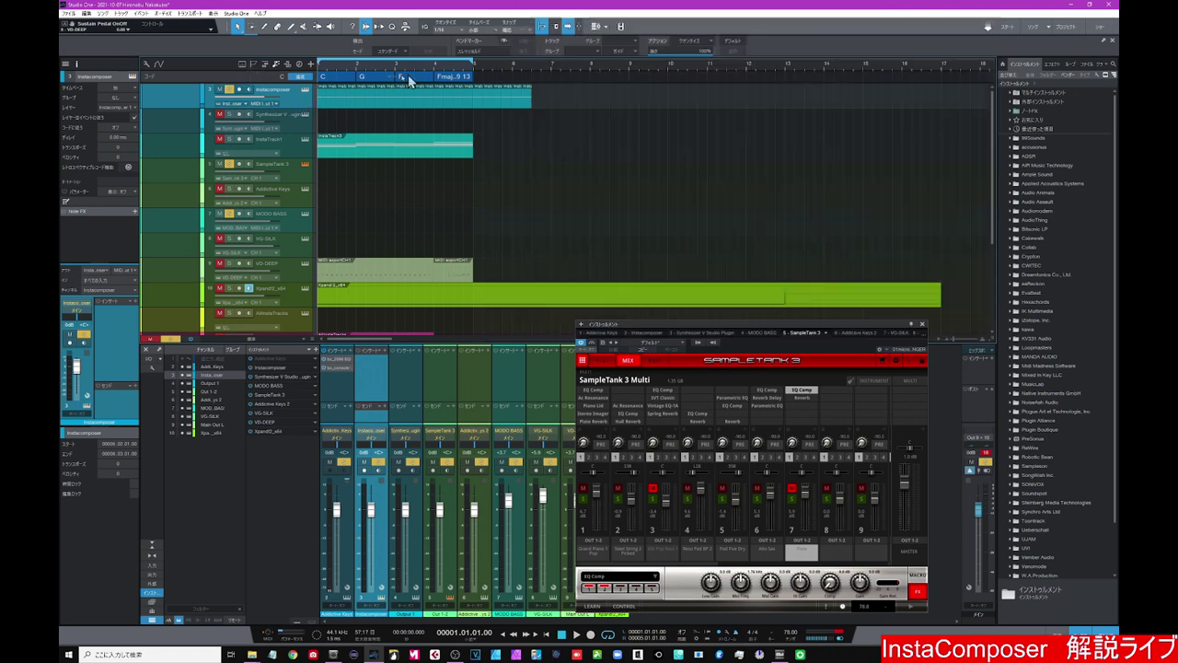
left_click(305, 90)
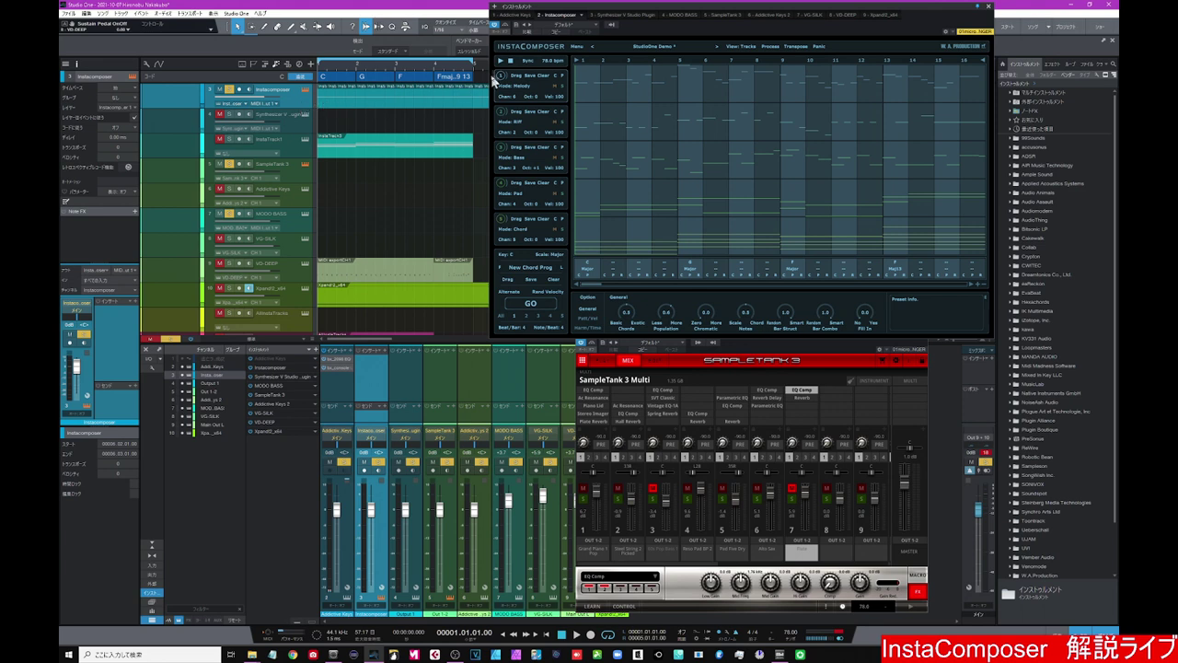
scroll(480, 93, "down", 2)
left_click_drag(480, 93, 309, 102)
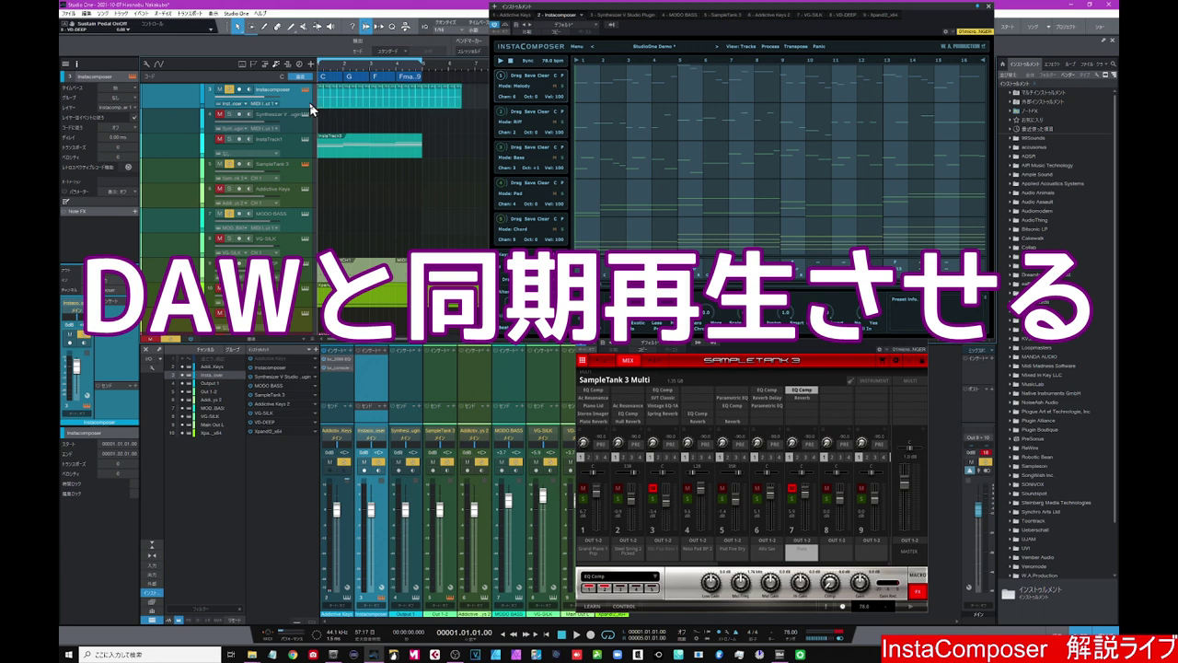
key("Delete")
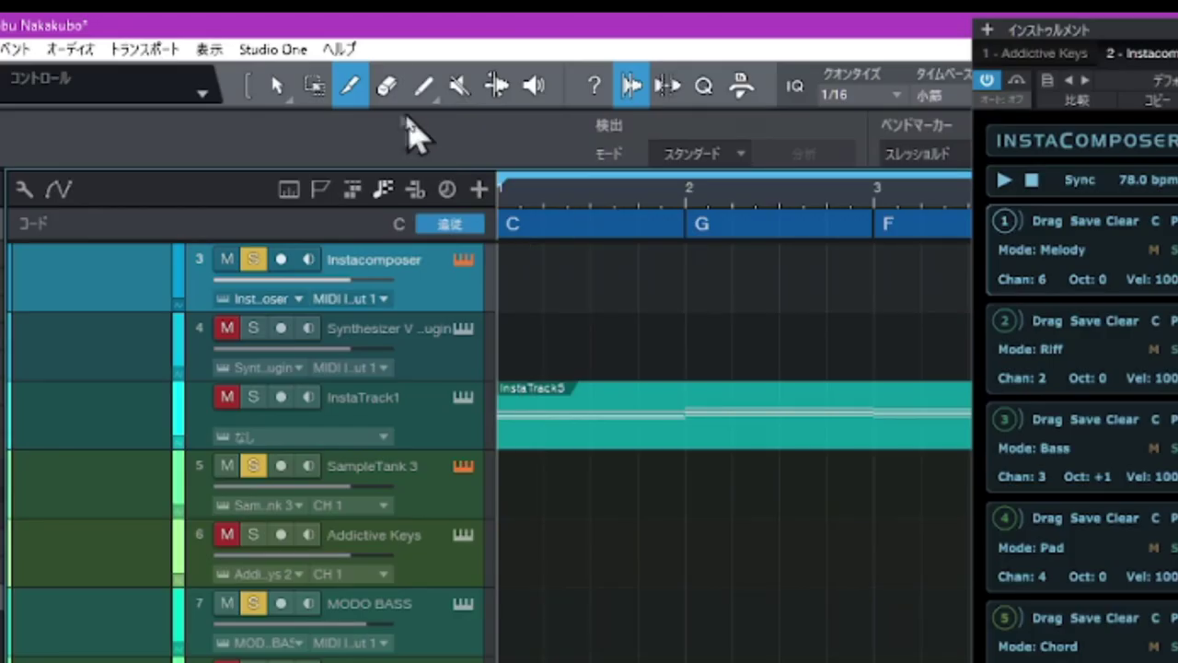
Step: Draw a one-beat MIDI event at the start of the Instacomposer track and enter a one-beat C4 note in it
left_click(290, 27)
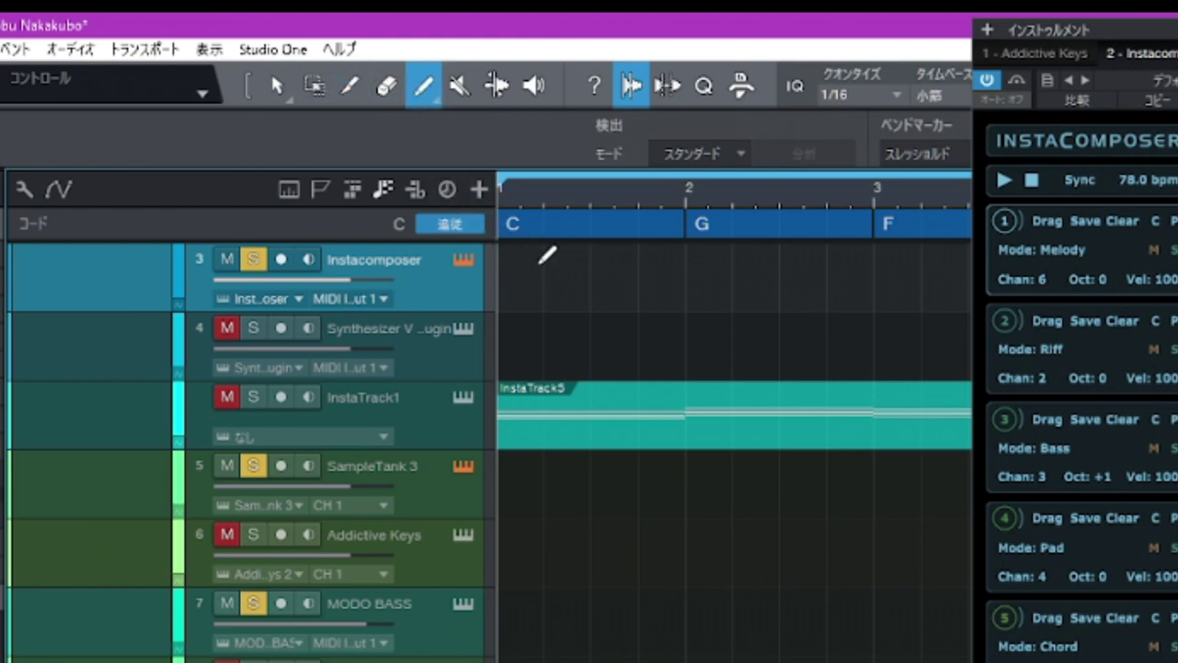
mouse_move(551, 264)
left_mouse_down()
mouse_move(478, 272)
mouse_move(464, 297)
left_mouse_up()
left_click(276, 85)
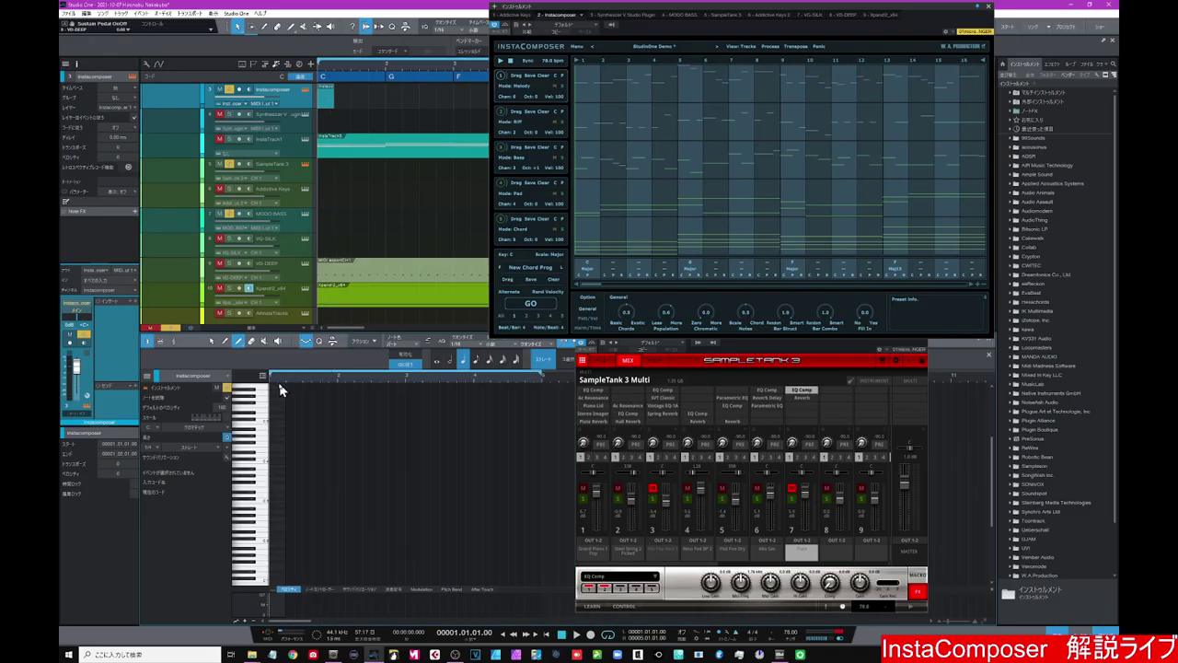
scroll(279, 387, "up", 3)
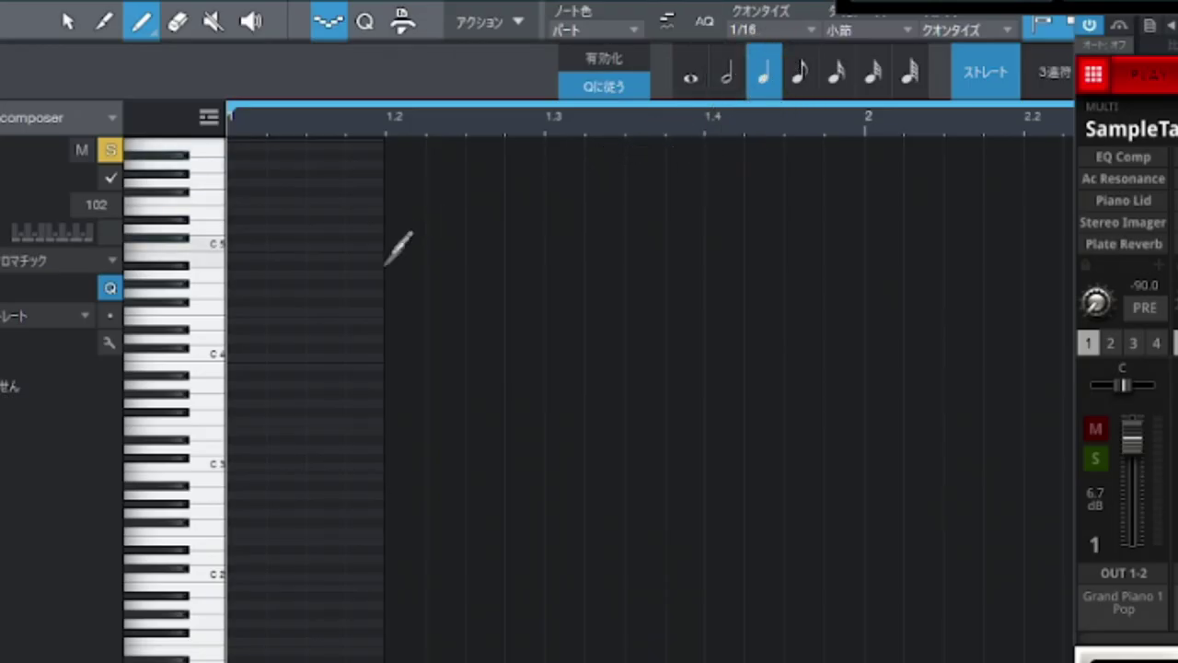
left_click(241, 357)
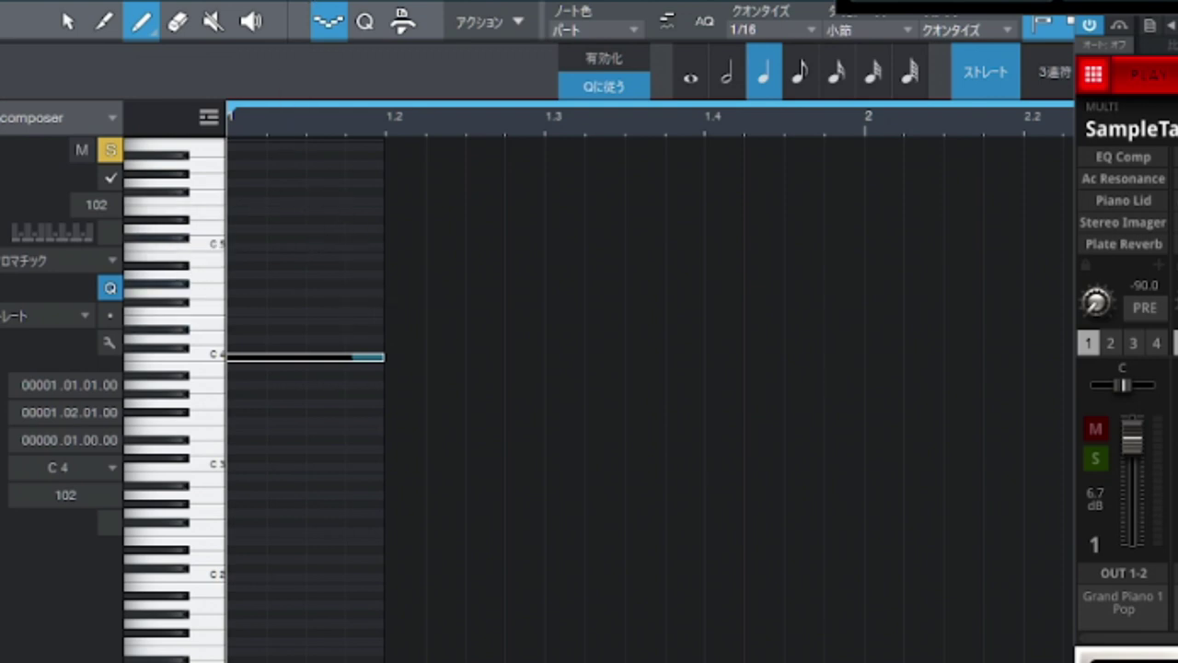
Step: Duplicate the short C4 event repeatedly along the Instacomposer track to run past bar 5
key("w")
key("w")
key("w")
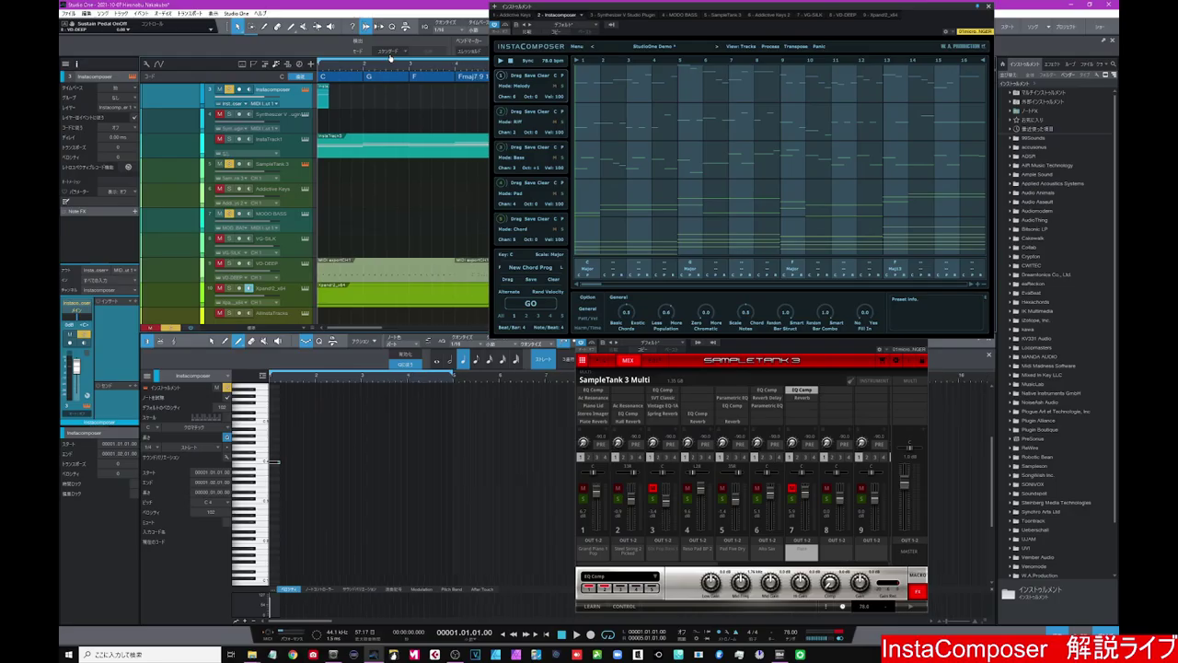
key("w")
key("w")
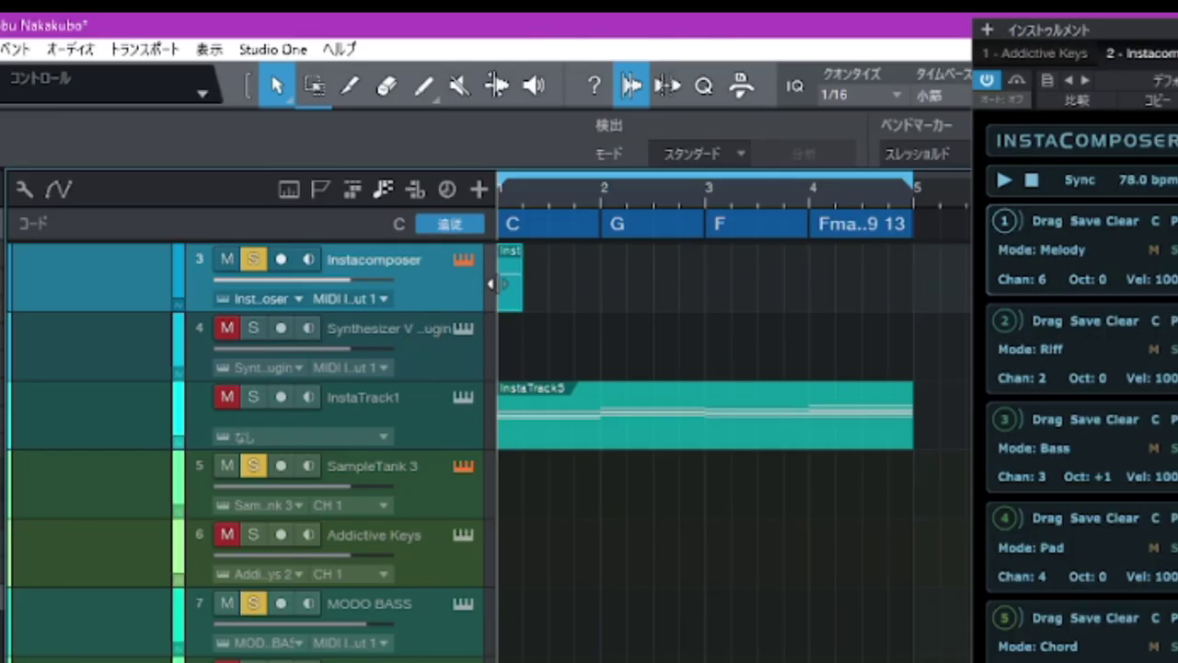
key("d")
key("d")
key("d")
key("d")
key("d")
key("d")
key("d")
key("d")
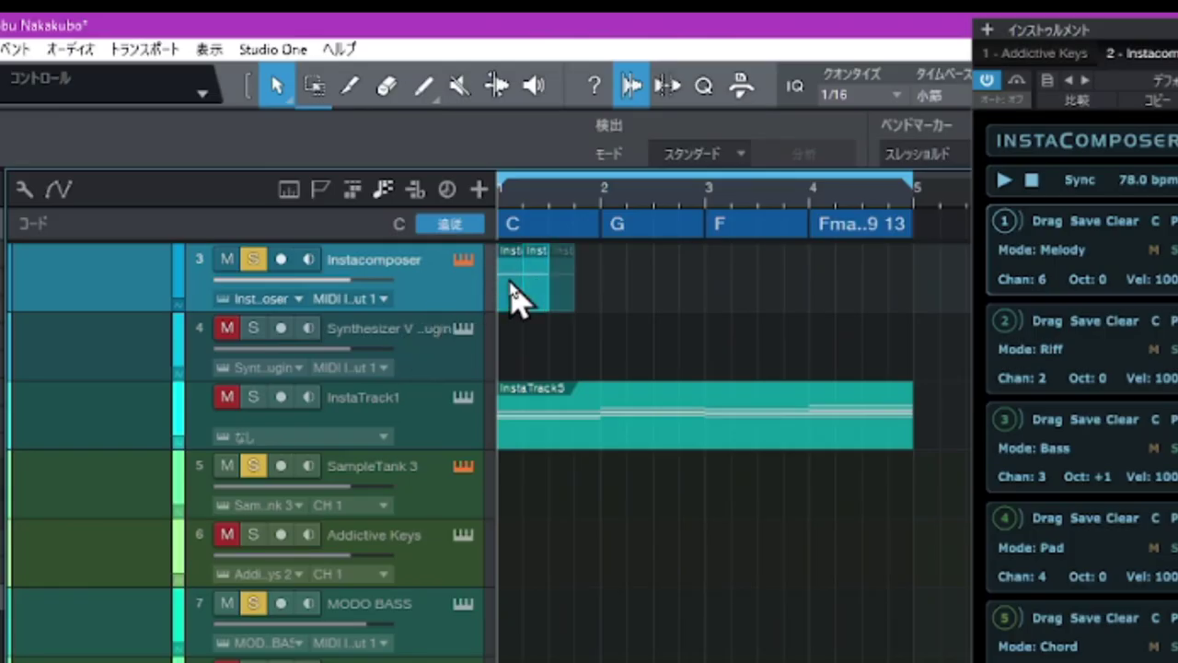
key("d")
key("d")
key("d")
key("d")
key("d")
key("d")
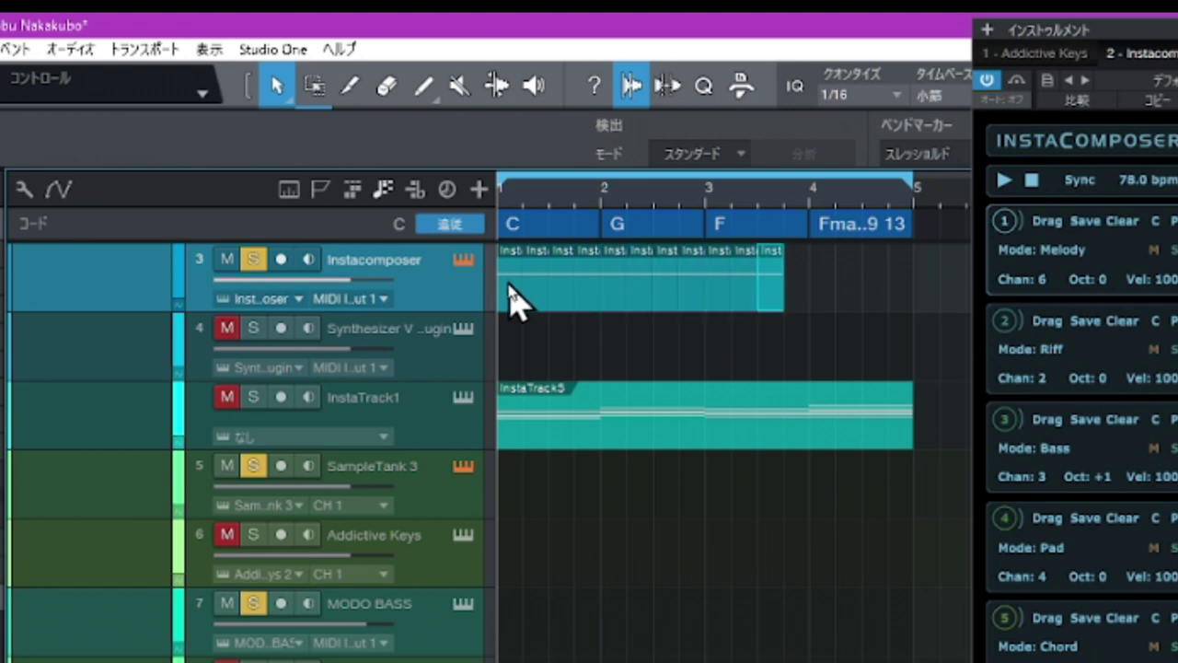
key("d")
key("d")
key("d")
key("d")
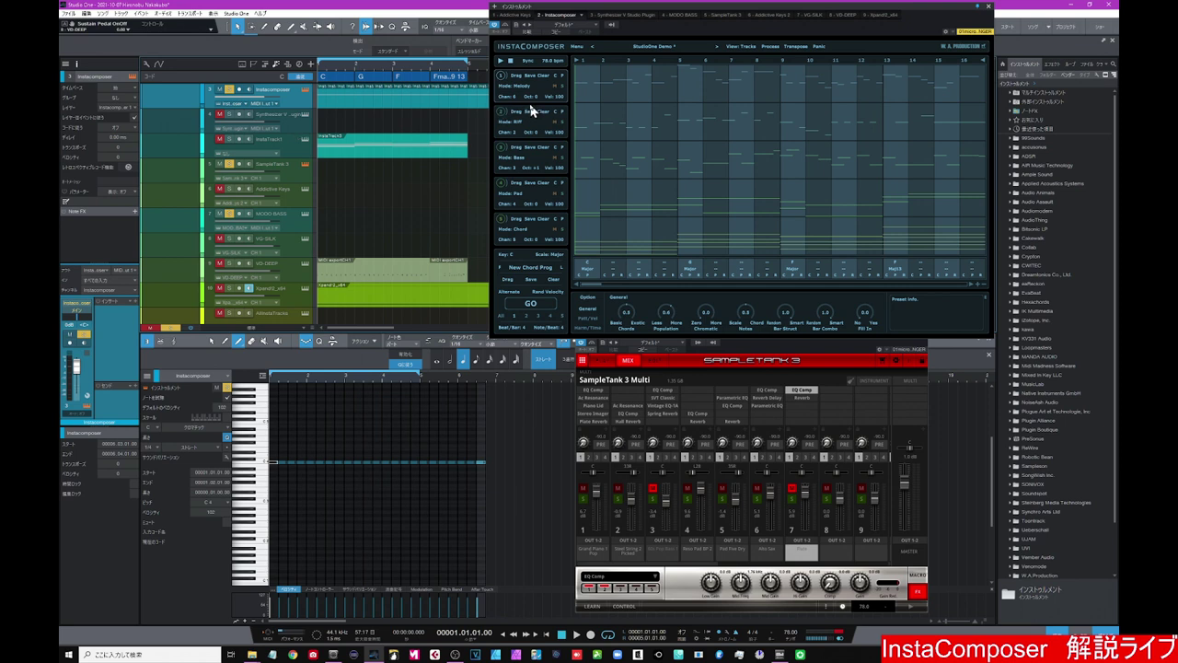
Step: Play the song from the beginning to hear InstaComposer in sync with Studio One
left_click(549, 637)
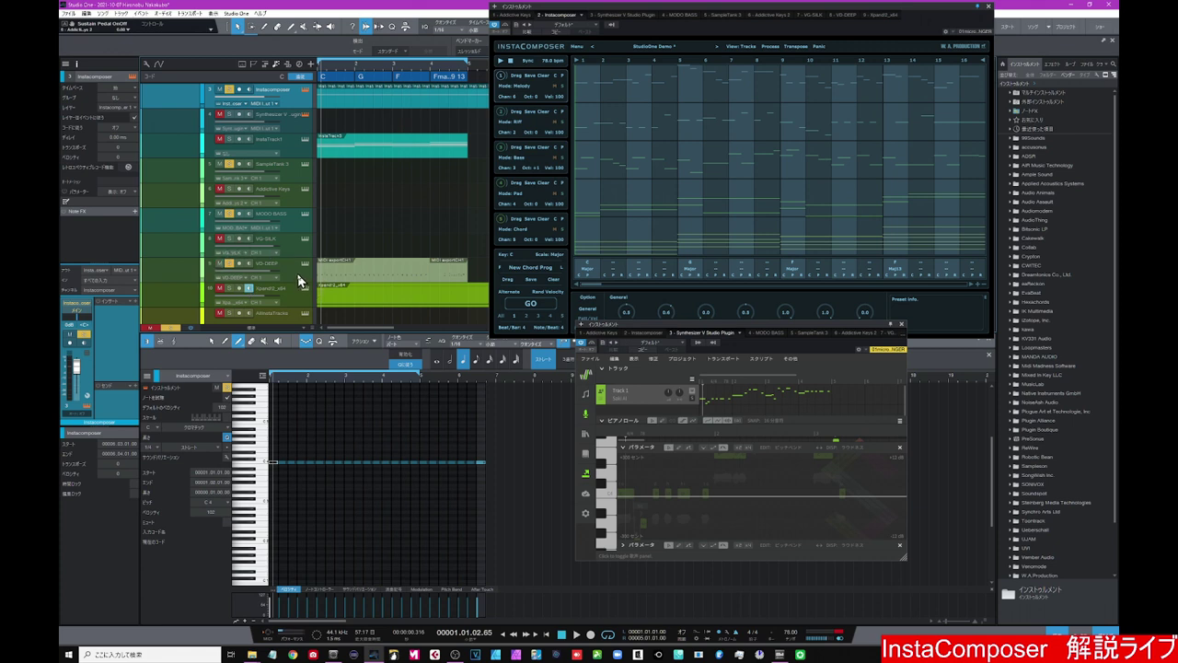
left_click(575, 635)
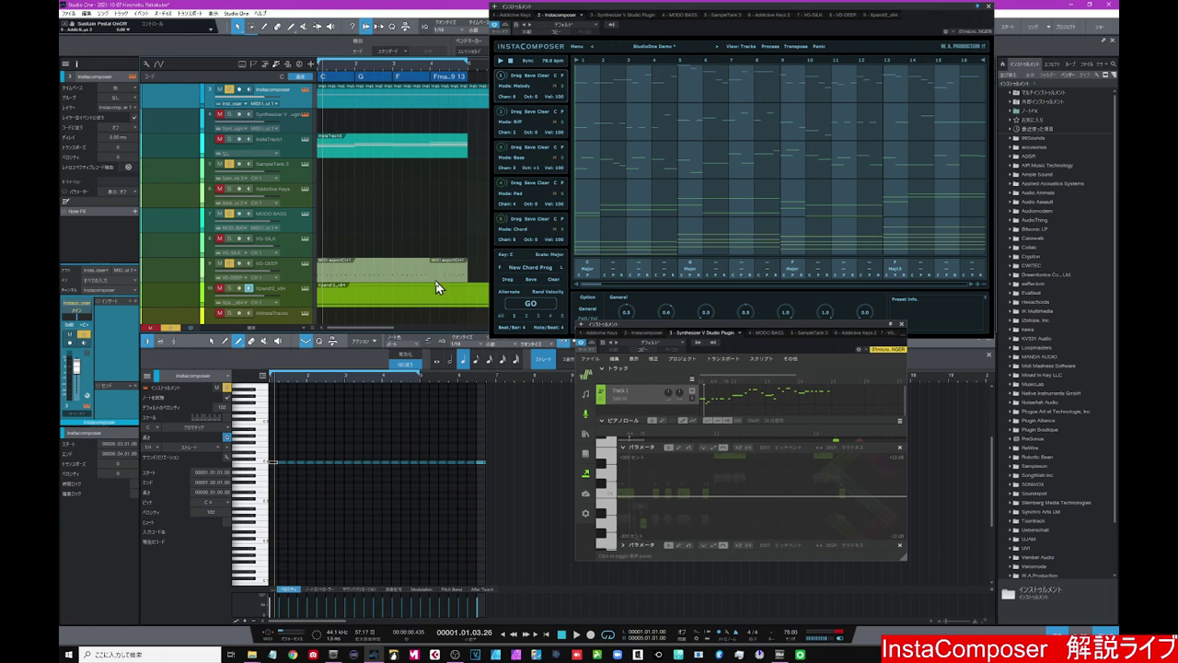
Step: Inspect the Alto Sax and Flute instruments on pads 6 and 7 in SampleTank 3's Play view
left_click(289, 271)
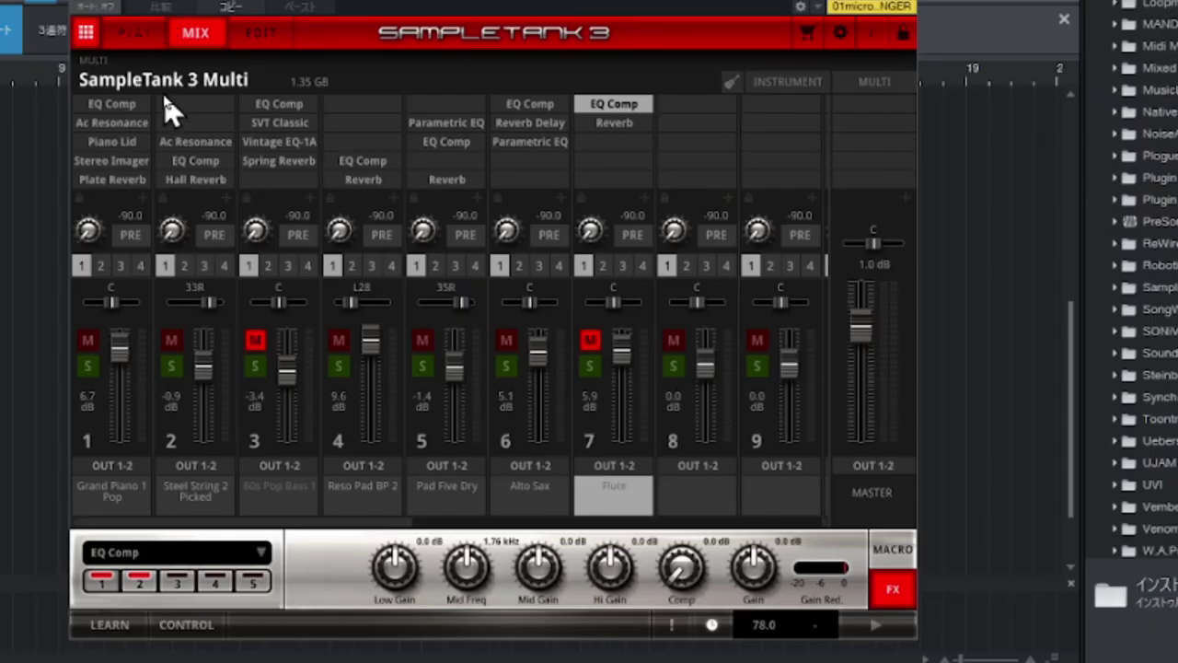
left_click(131, 33)
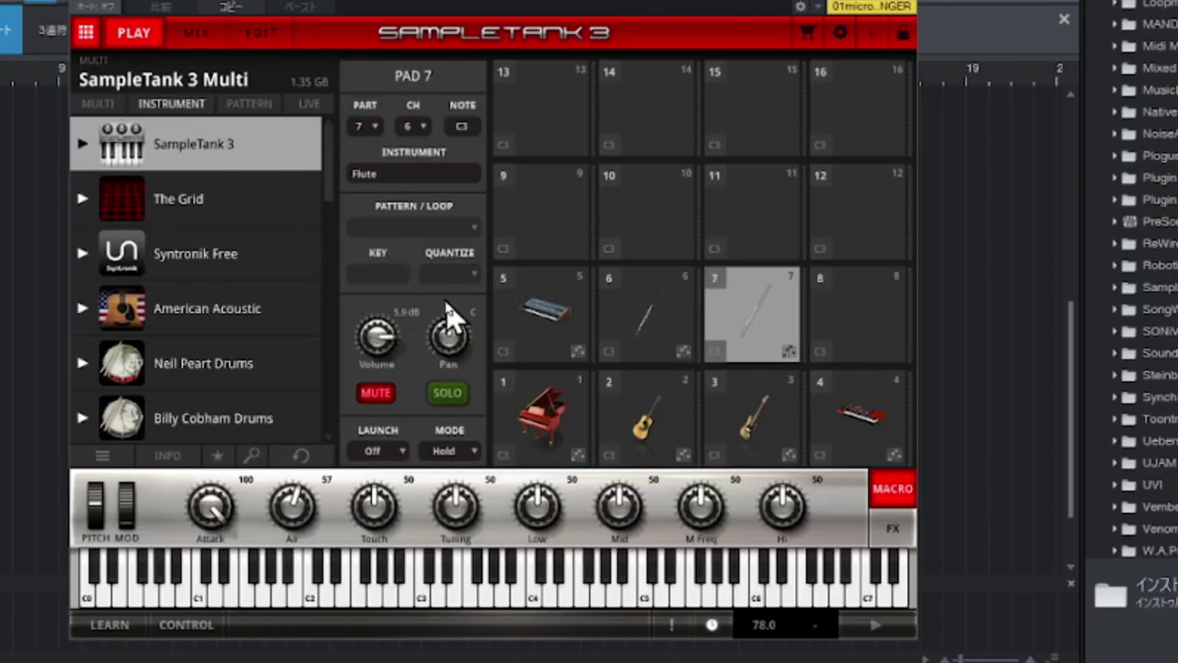
left_click(679, 353)
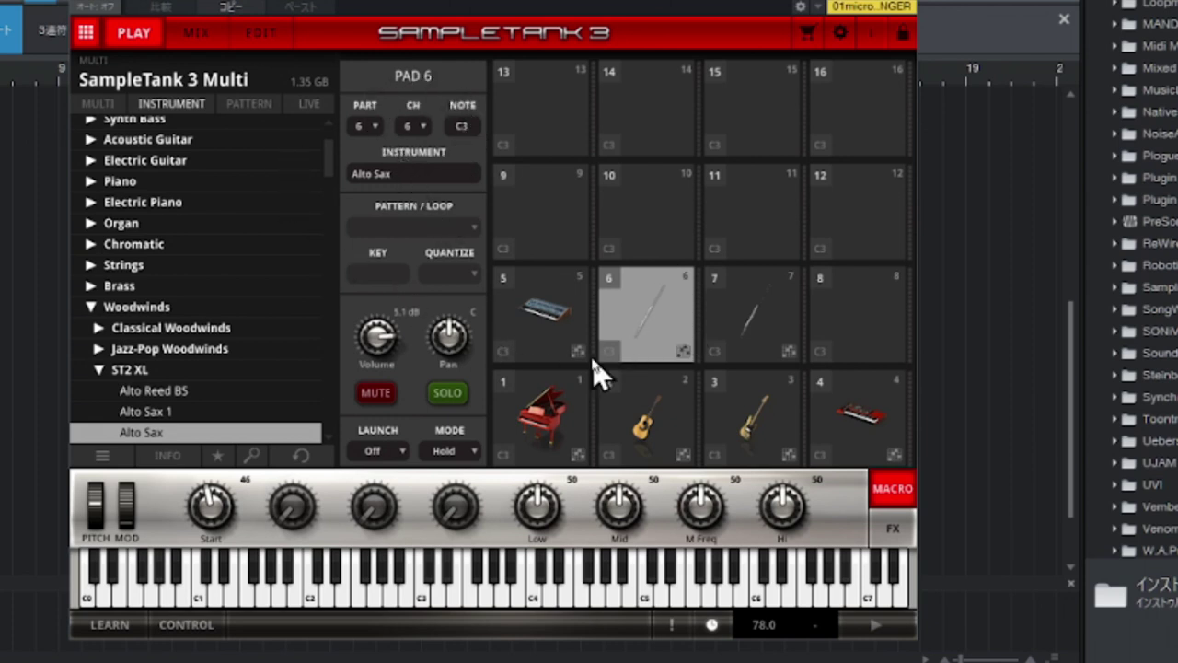
left_click(755, 343)
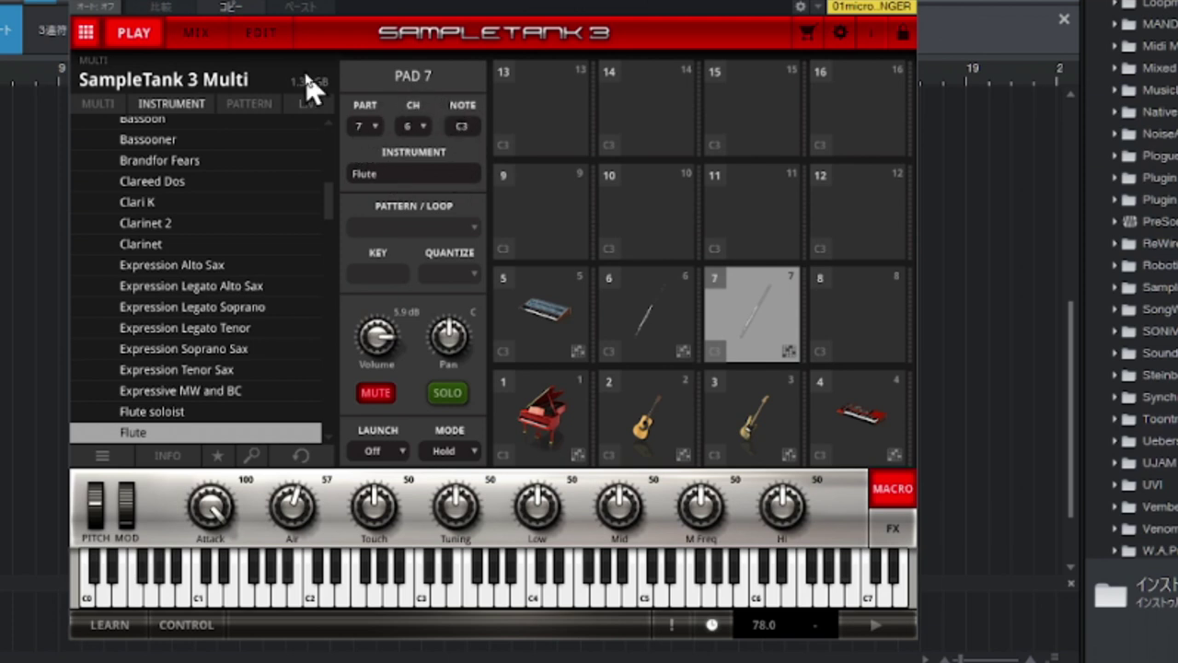
Step: Check SampleTank 3's MIDI input assignments, keeping CH 6 fed by Instacomposer's MIDI Output 6
left_click(382, 8)
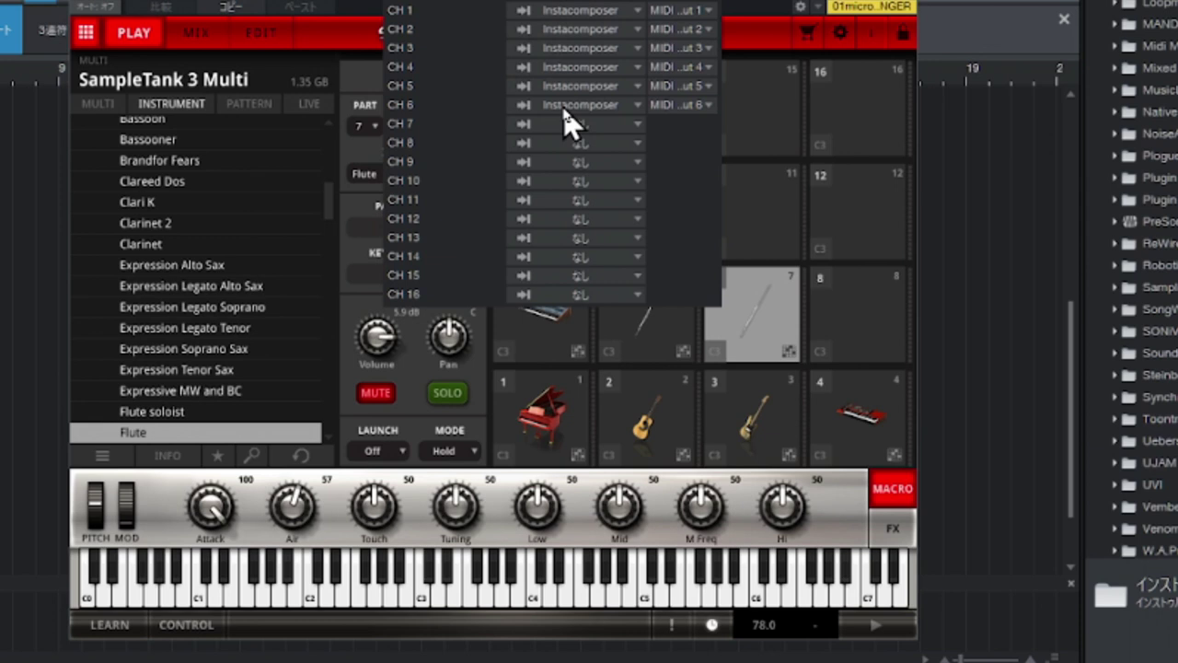
left_click(681, 106)
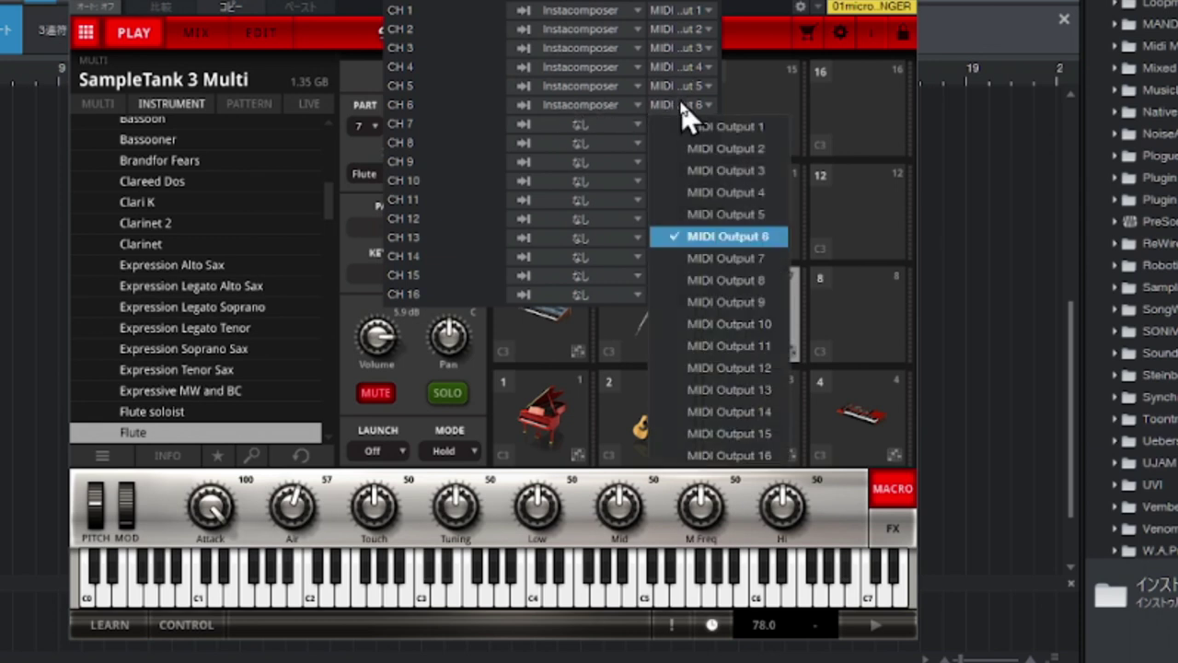
left_click(727, 236)
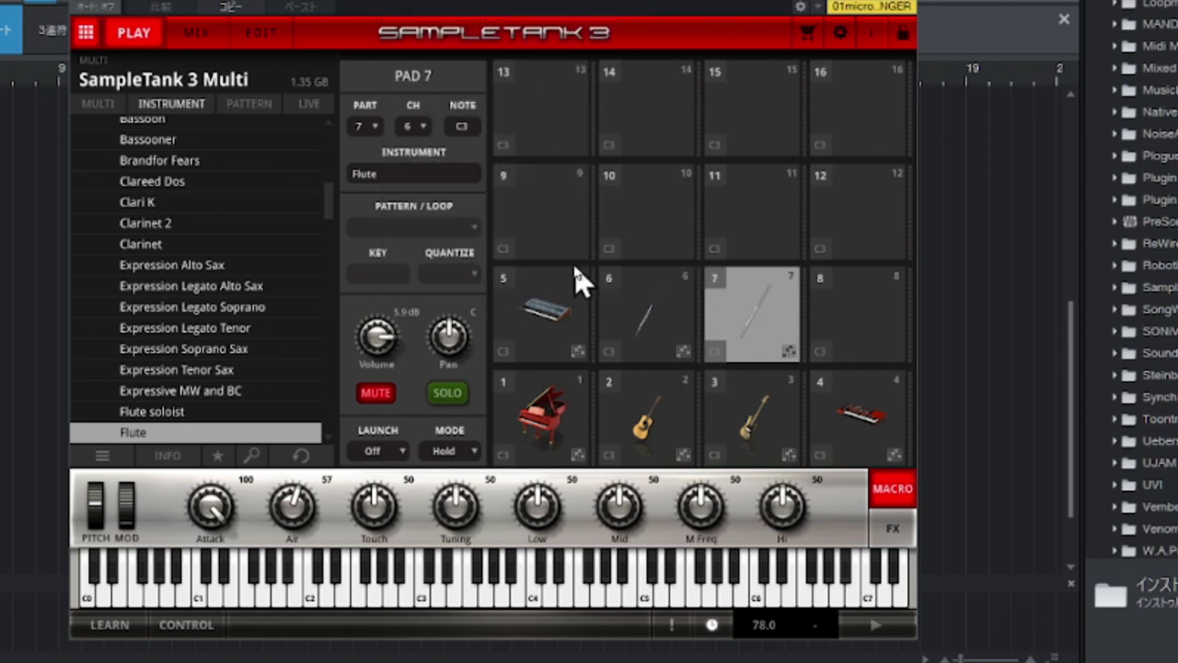
Step: Compare the Alto Sax and Flute parts in SampleTank 3's mixer by toggling their mutes, leaving both muted
left_click(197, 42)
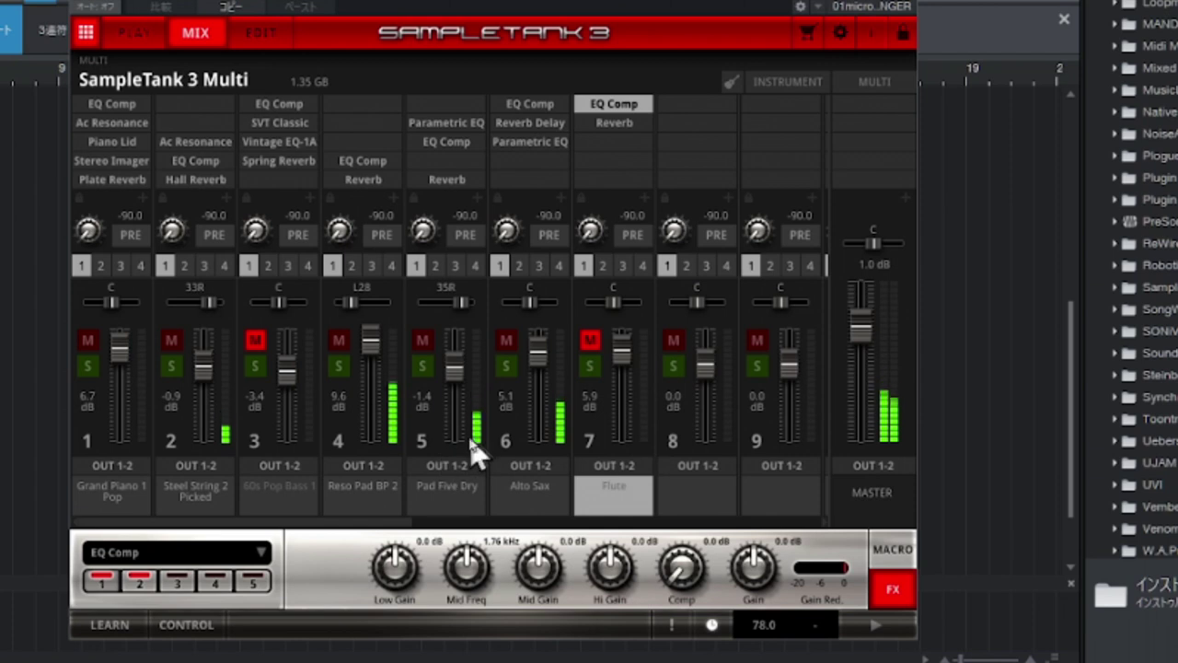
left_click(506, 341)
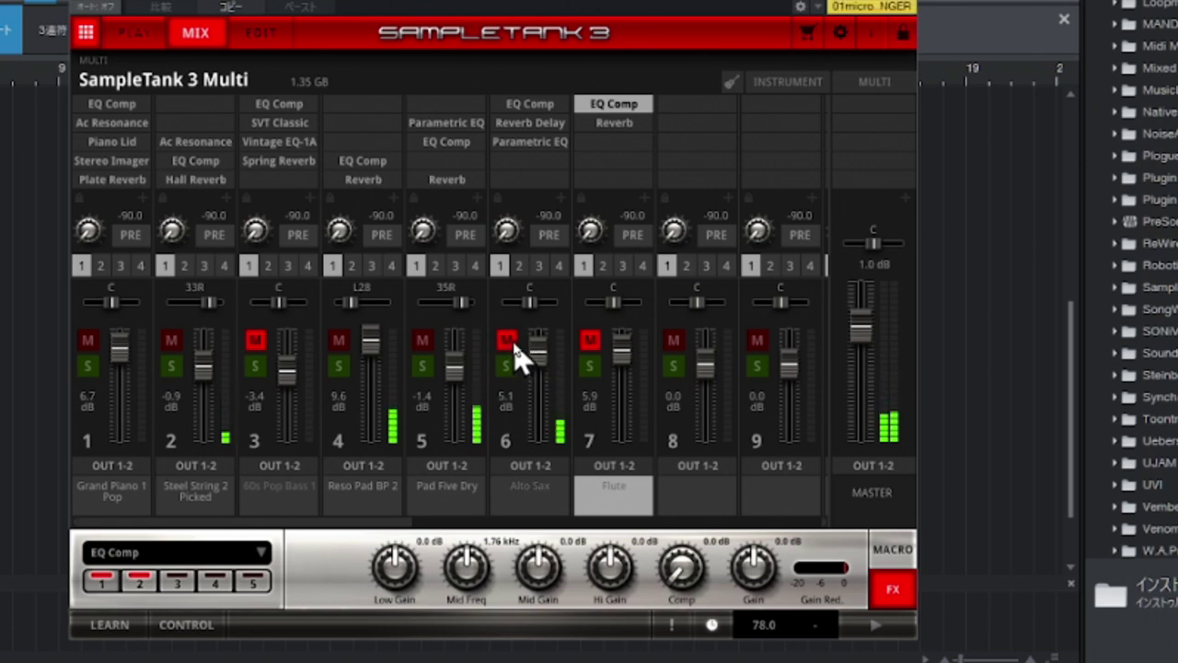
left_click(592, 342)
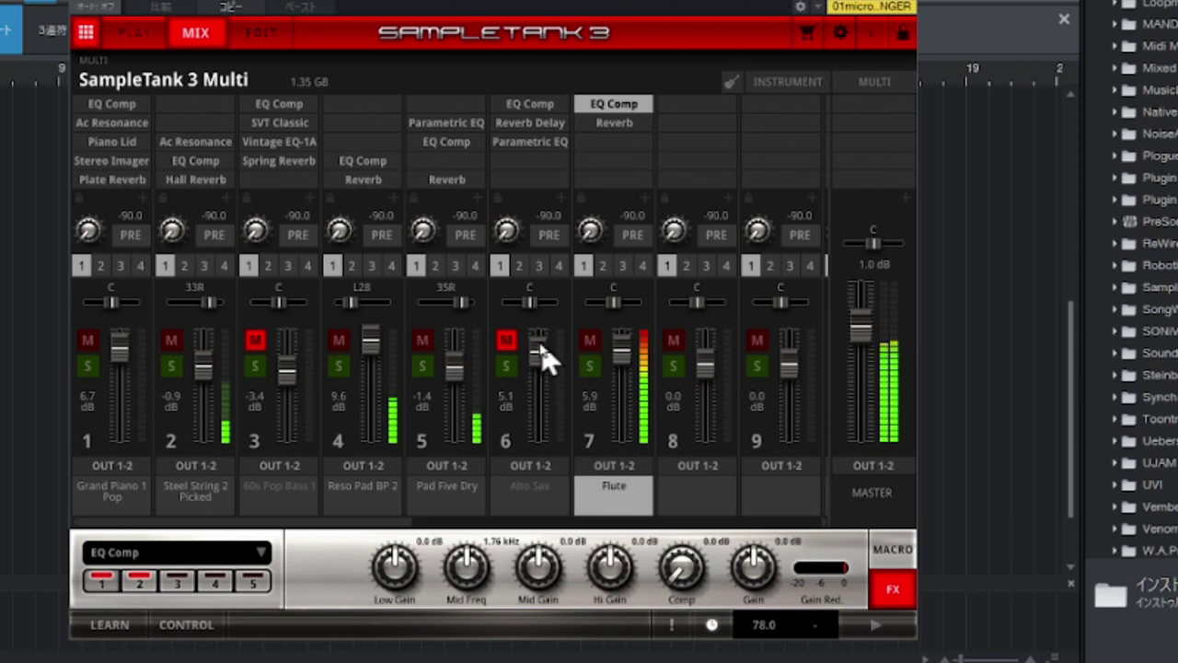
left_click(509, 343)
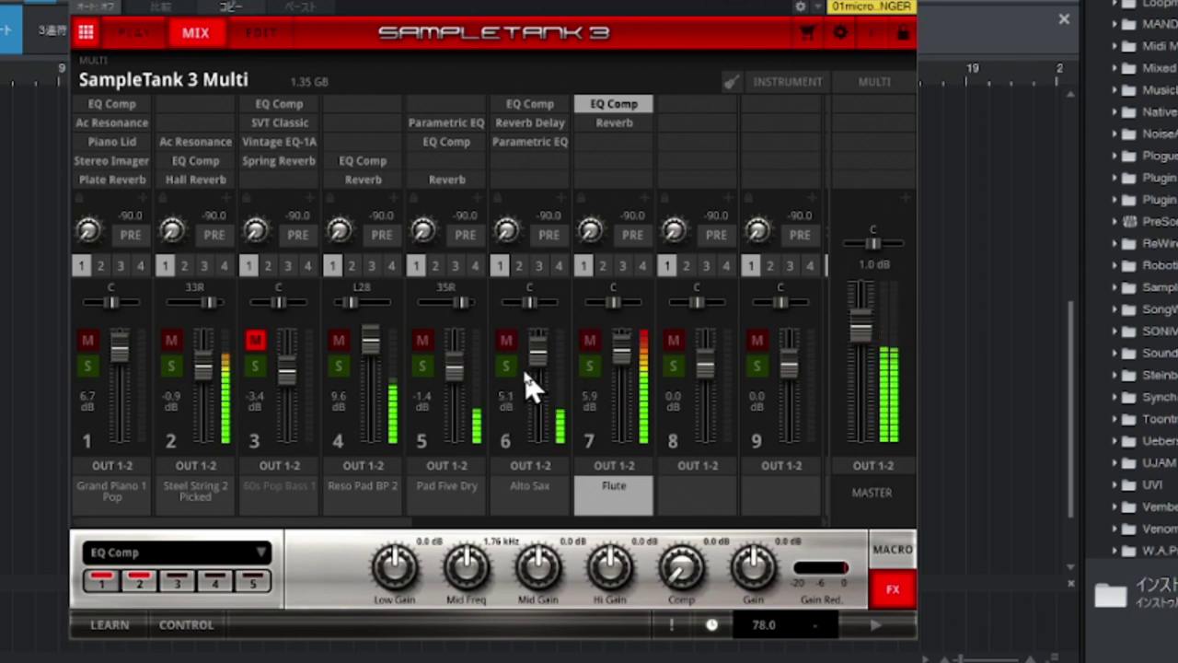
left_click(505, 341)
left_click(589, 341)
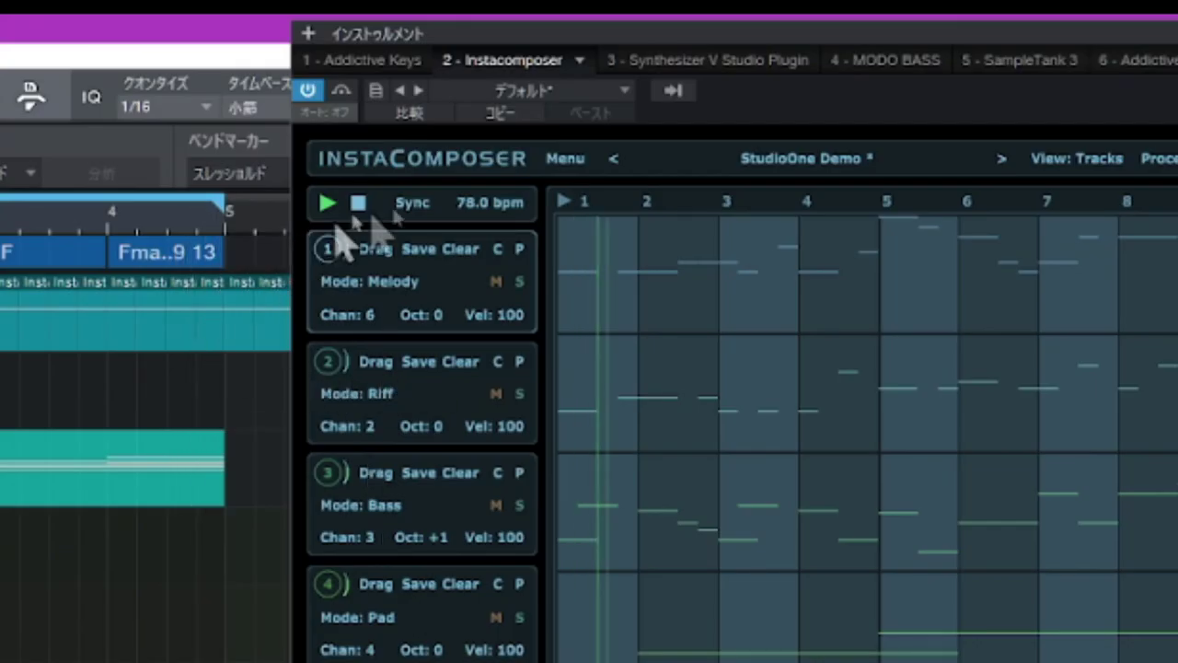
Step: Set InstaComposer's Melody track to Channel 1 and nudge the volume of SampleTank 3's Grand Piano 1 Pop part
left_click(353, 318)
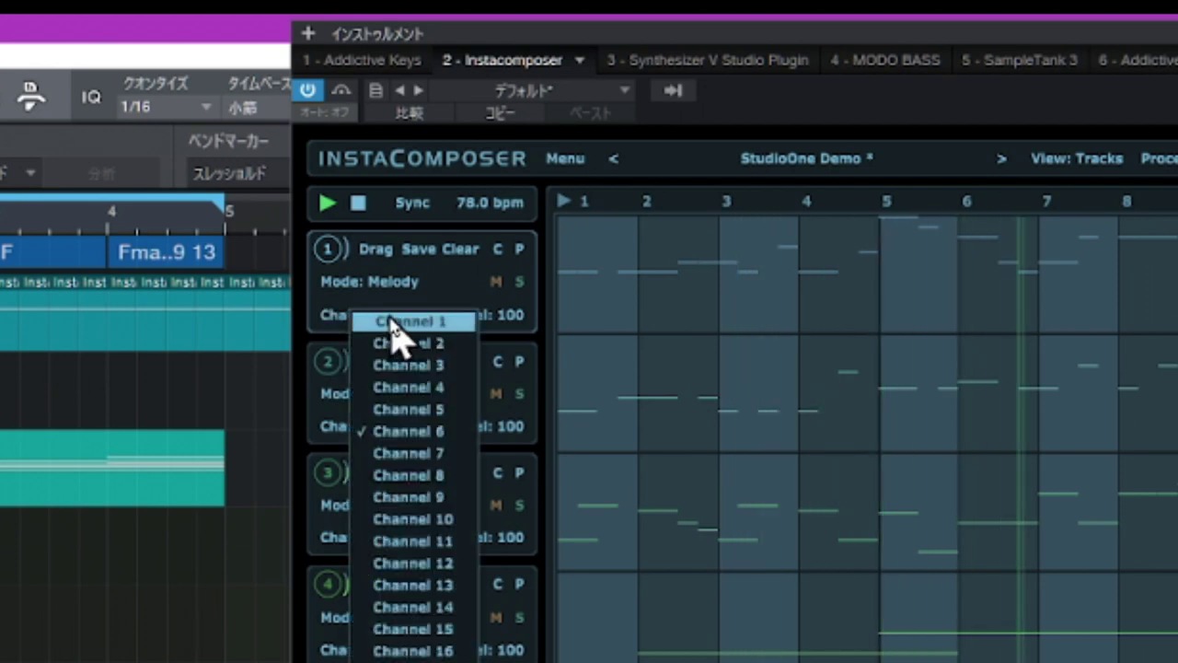
left_click(395, 324)
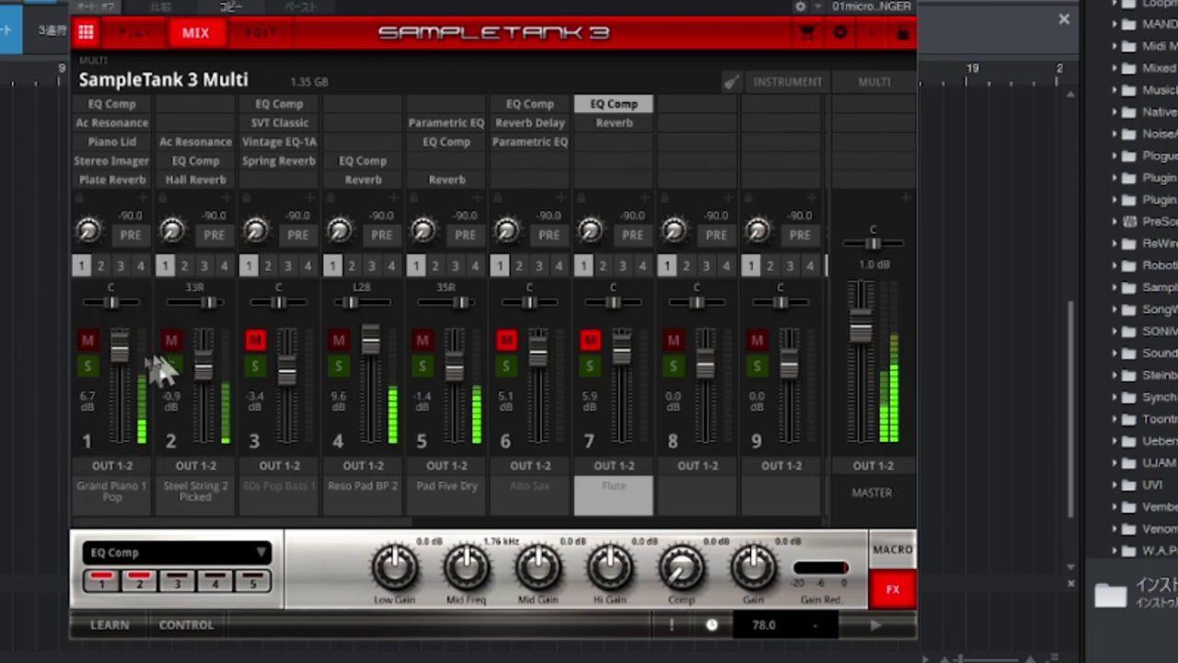
mouse_move(118, 350)
left_mouse_down()
mouse_move(118, 334)
mouse_move(118, 352)
left_mouse_up()
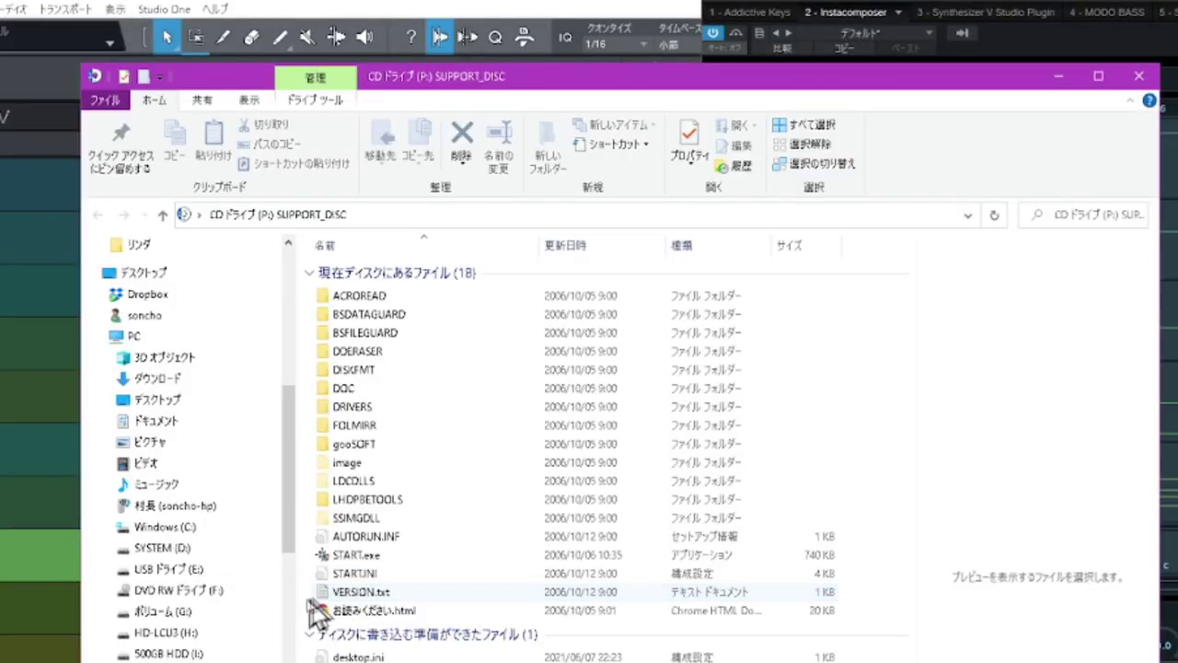
Step: Browse in File Explorer to the 2021_10_08 folder inside 000InstaComposer
scroll(263, 283, "up", 2)
scroll(221, 582, "up", 2)
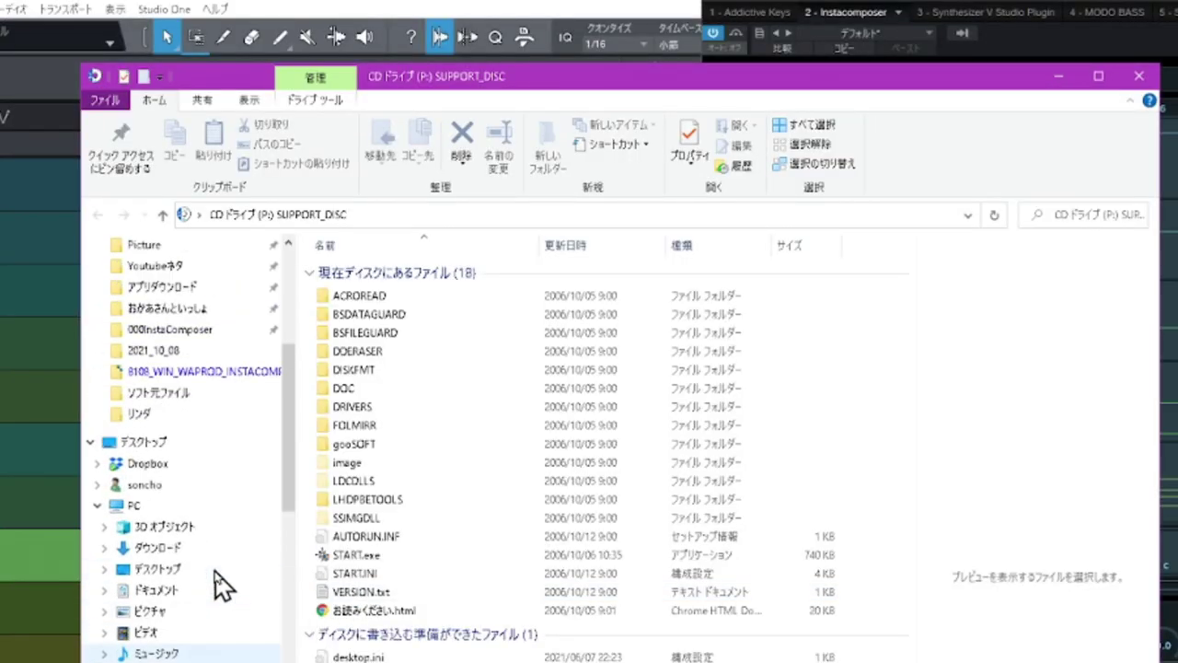
left_click(211, 332)
double_click(348, 278)
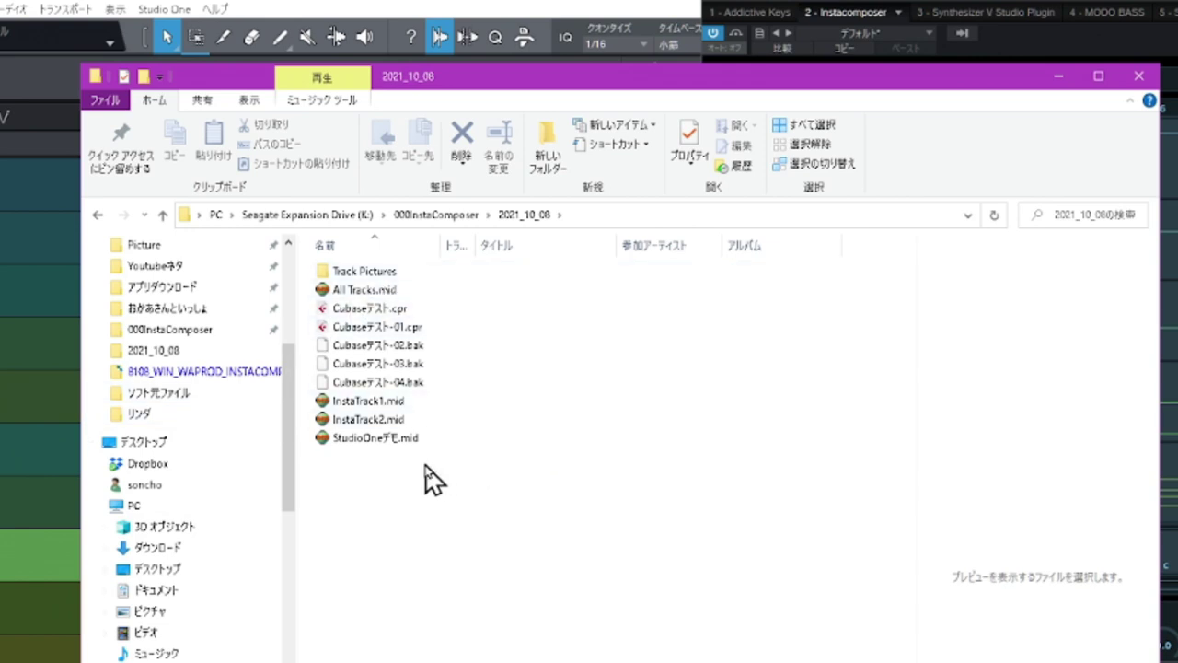
Step: Delete InstaTrack1.mid from the 2021_10_08 folder
left_click(361, 405)
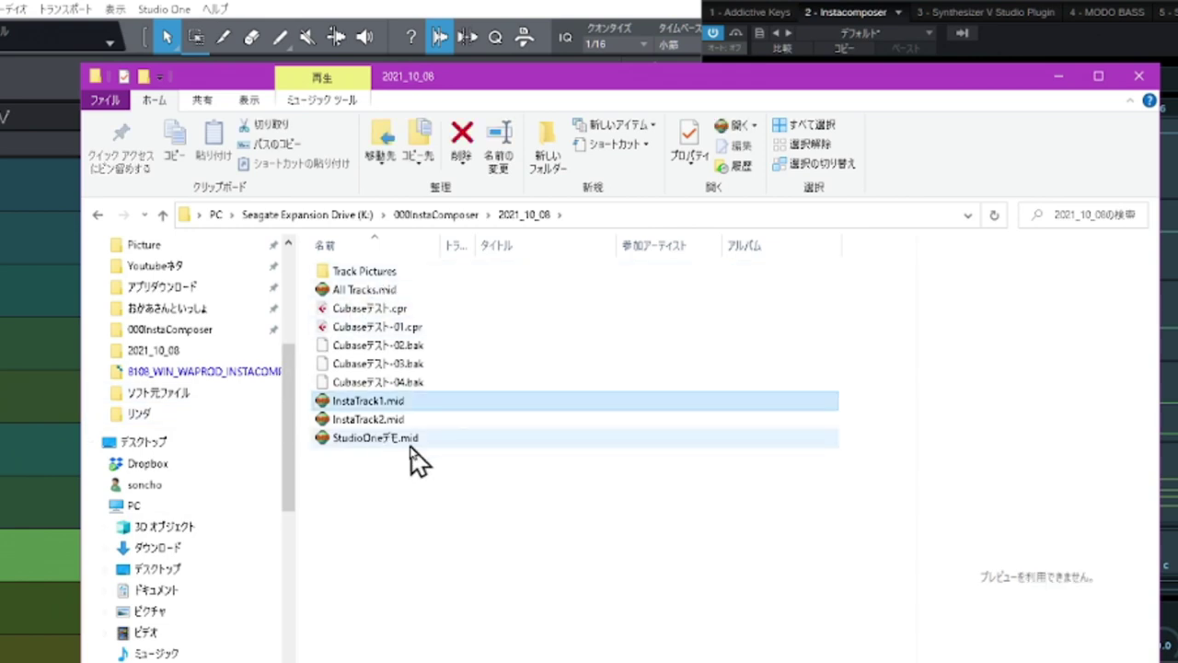
double_click(363, 401)
right_click(364, 401)
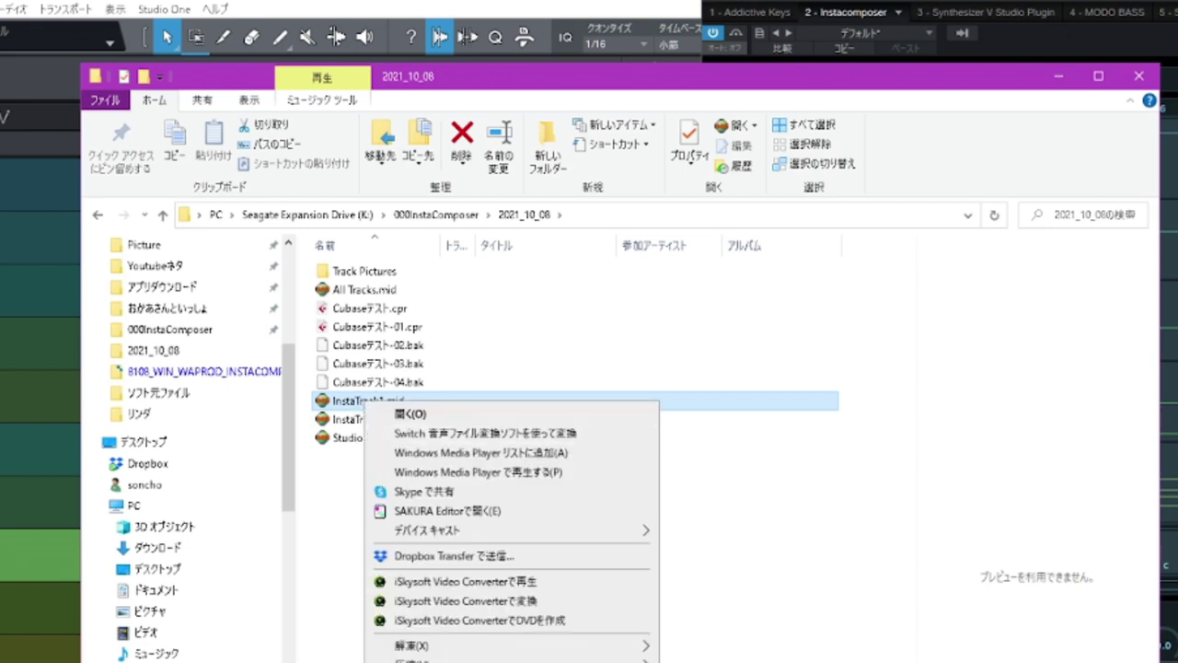
key("d")
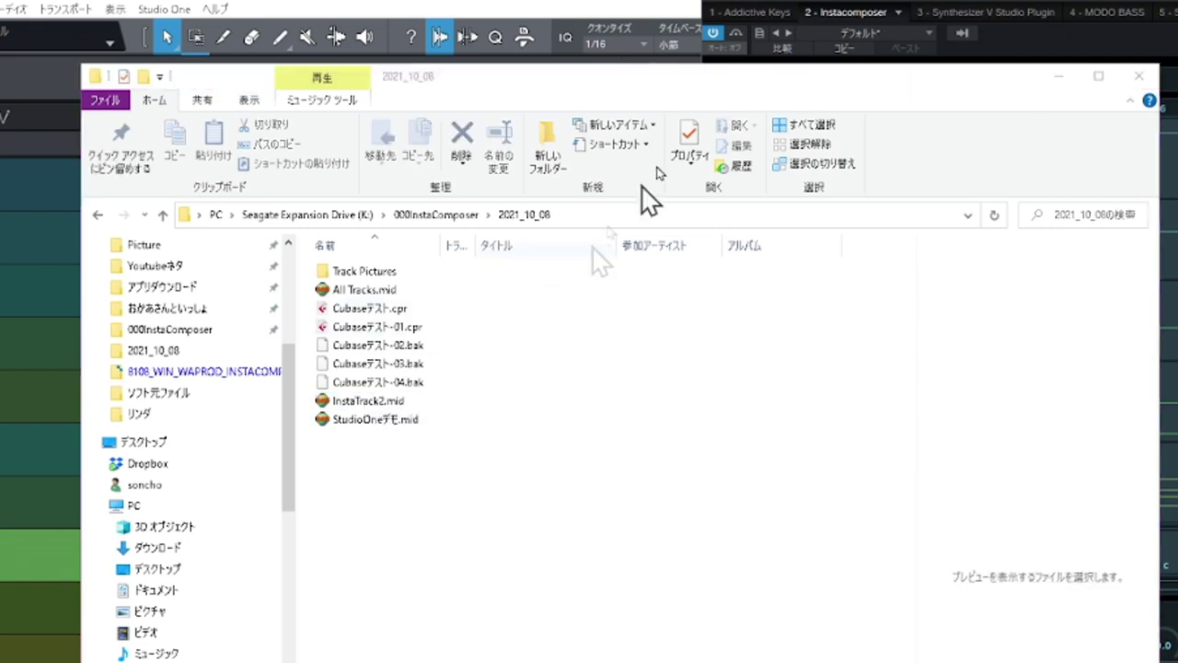
Step: Switch to Studio One and back to the 2021_10_08 folder window in File Explorer
left_click(727, 96)
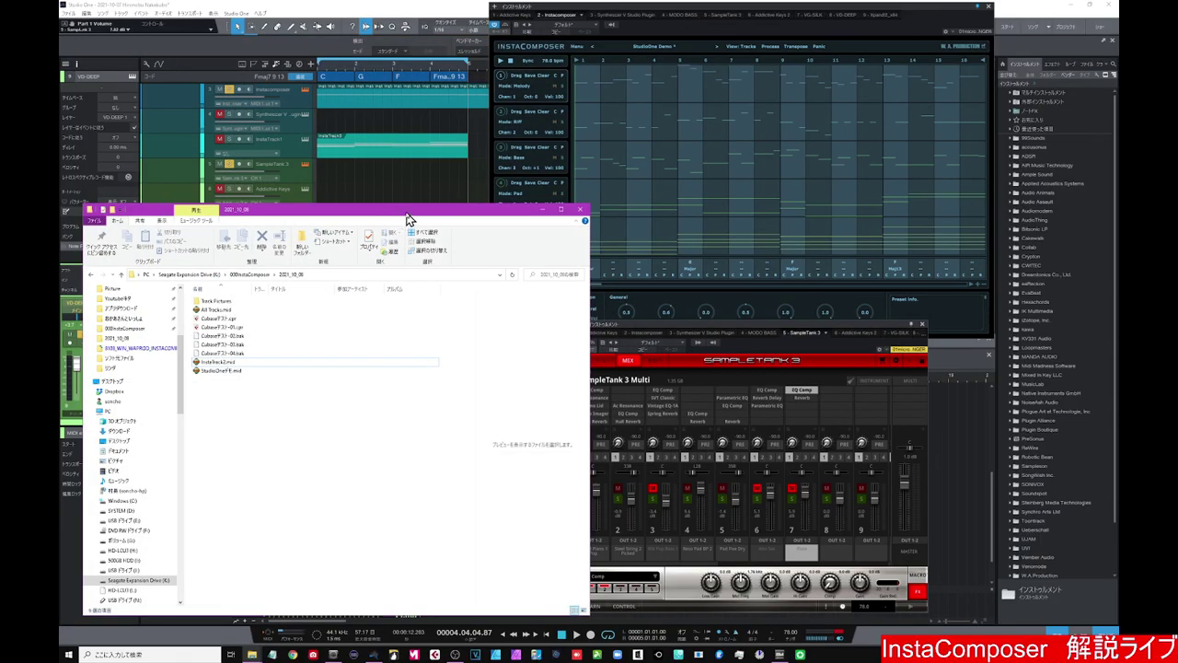
left_click(394, 653)
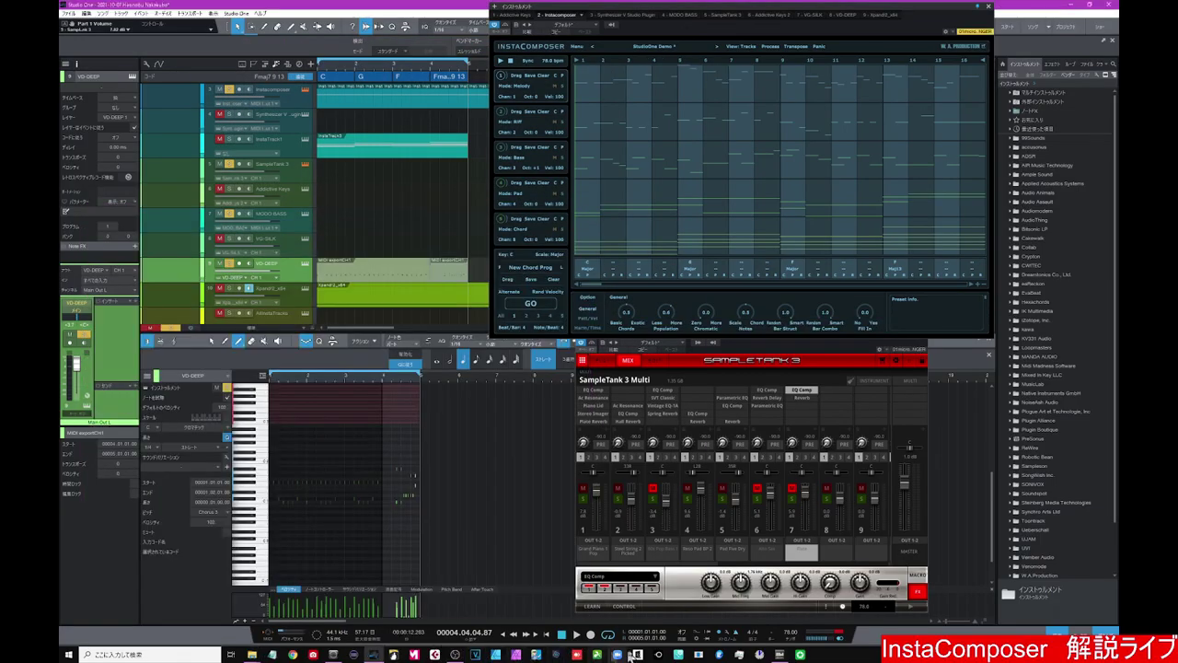
mouse_move(252, 655)
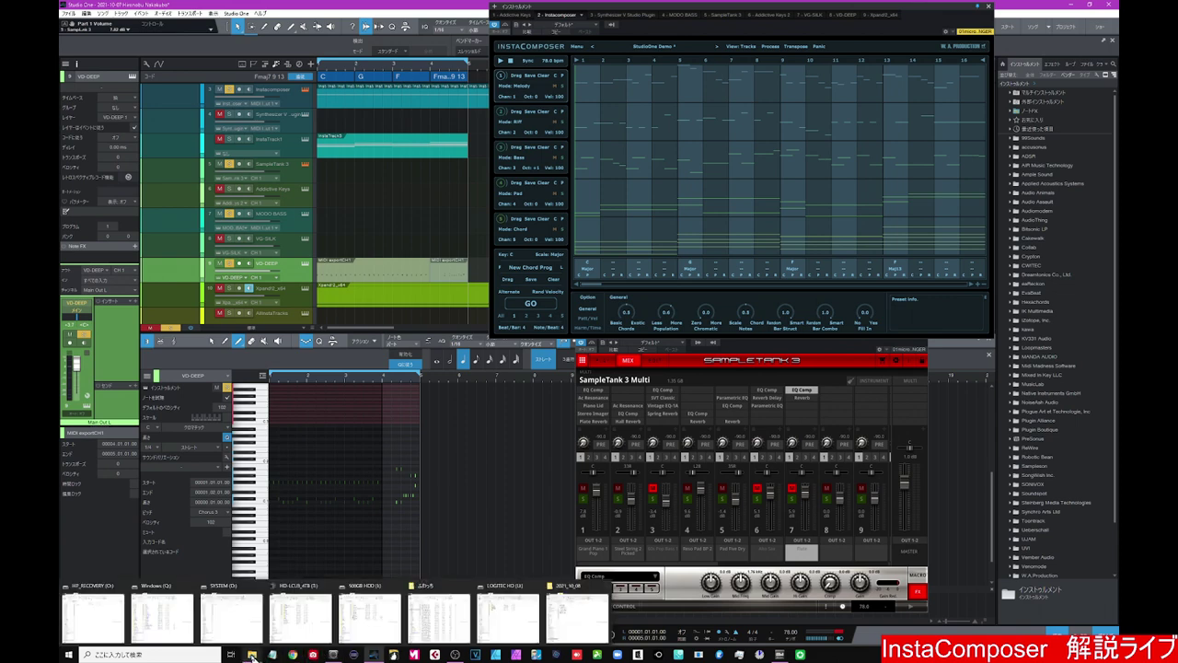
left_click(552, 616)
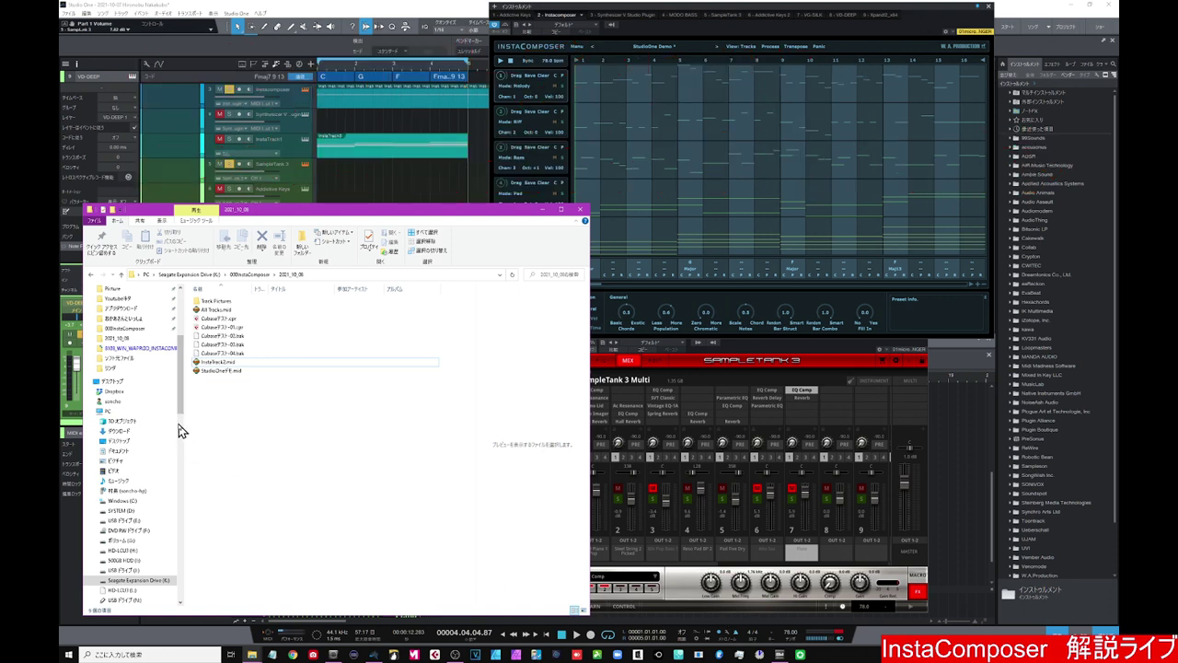
Step: Open the pause_200 folder on the Seagate Expansion Drive (K:) and select the pause.exe utility
scroll(150, 540, "down", 3)
left_click(213, 276)
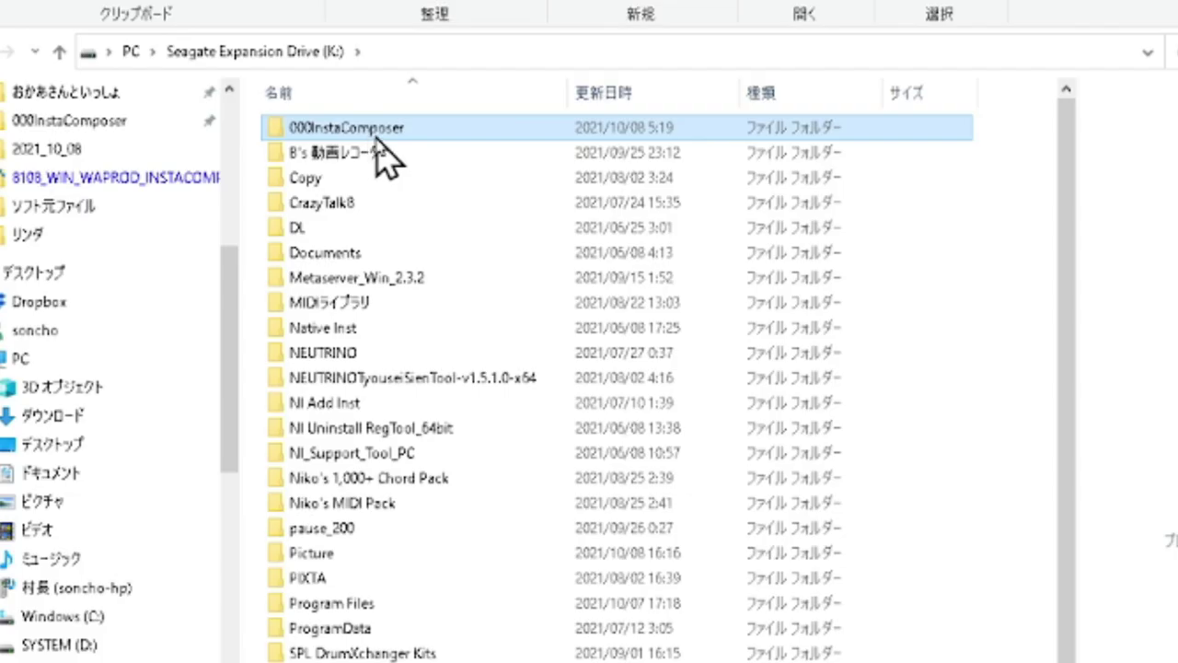
double_click(321, 527)
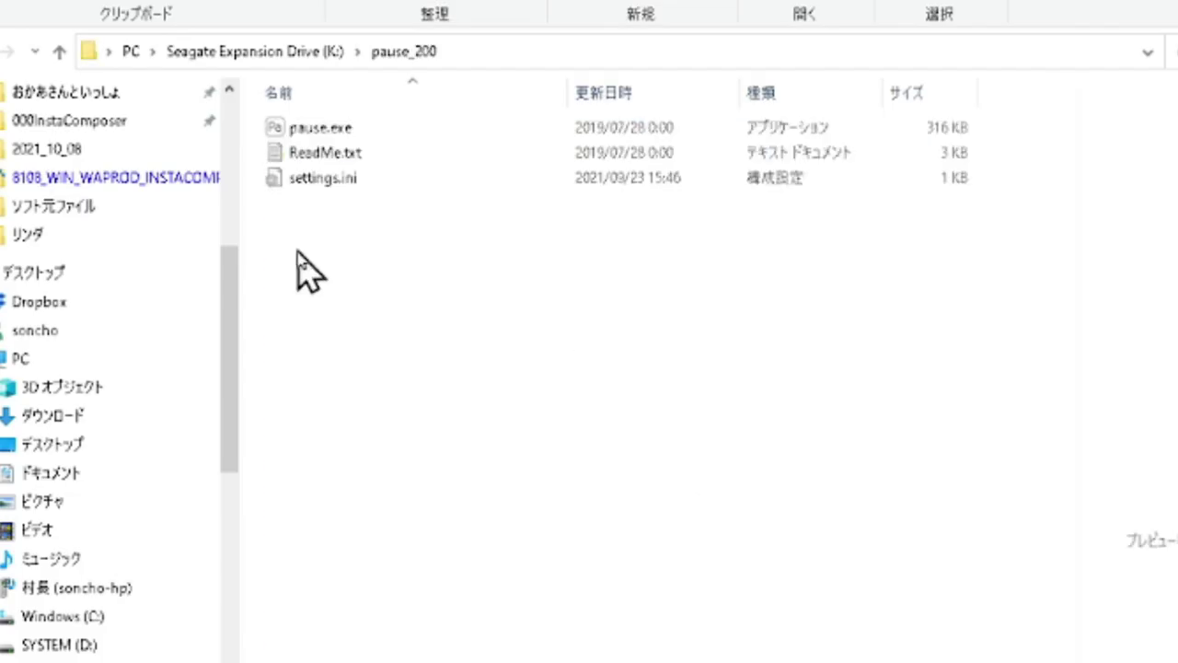
left_click(331, 129)
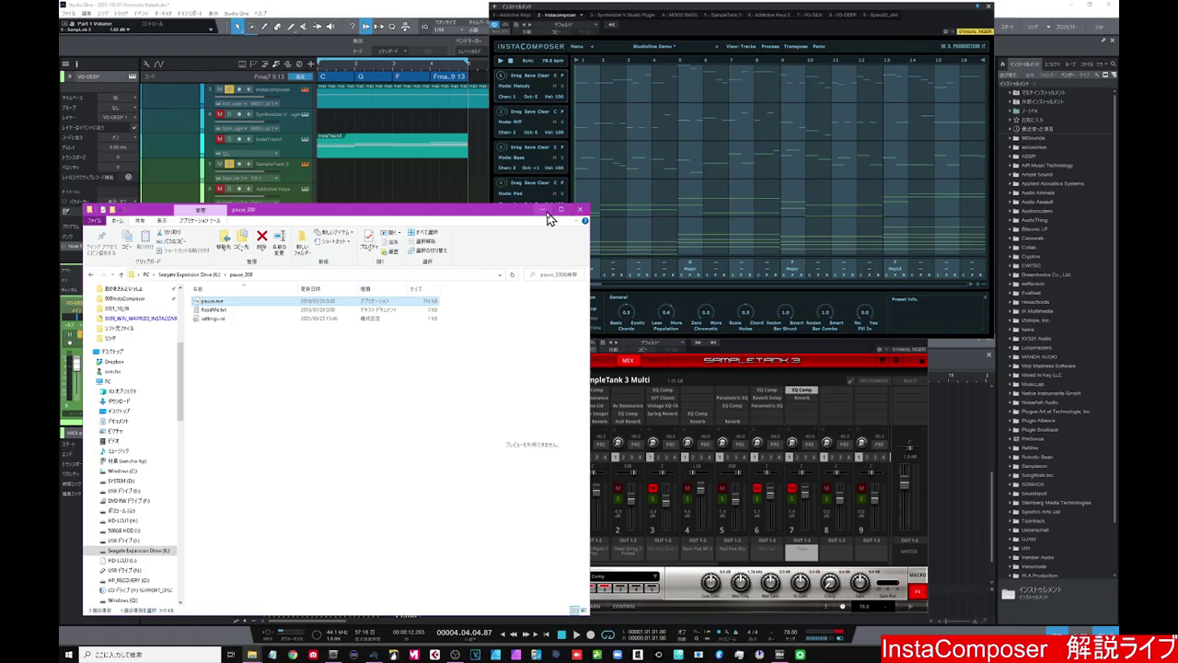
Step: Minimise and restore the folder window, return it to 000InstaComposer\2021_10_08 and set it to stay on top
left_click(546, 214)
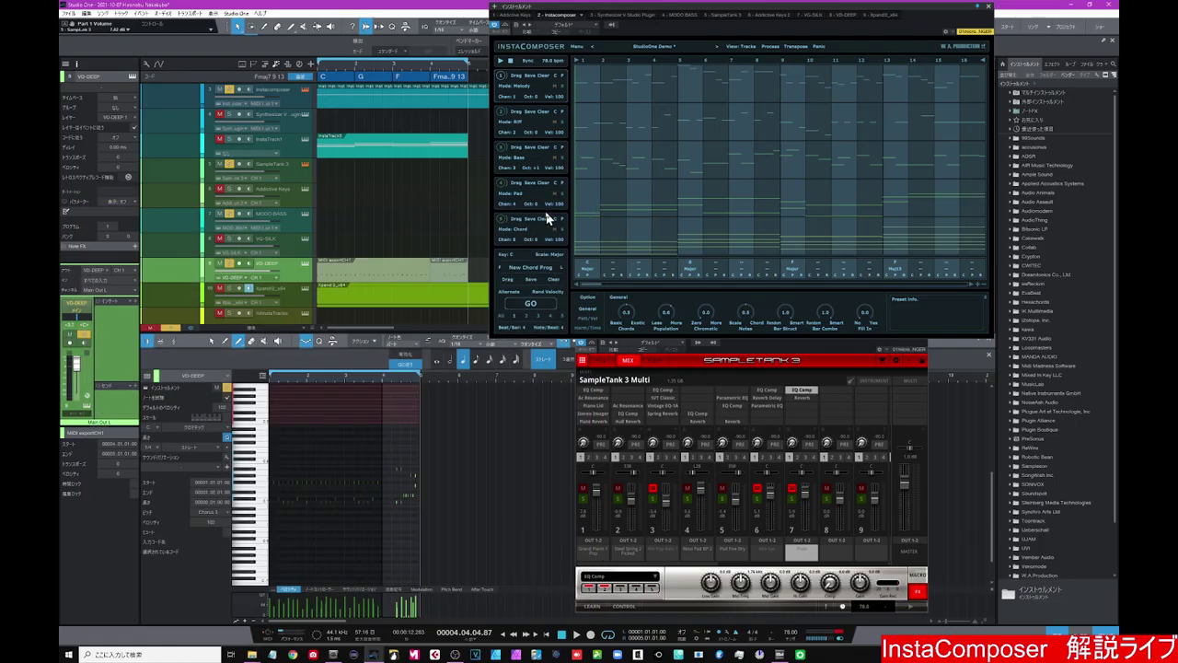
mouse_move(251, 654)
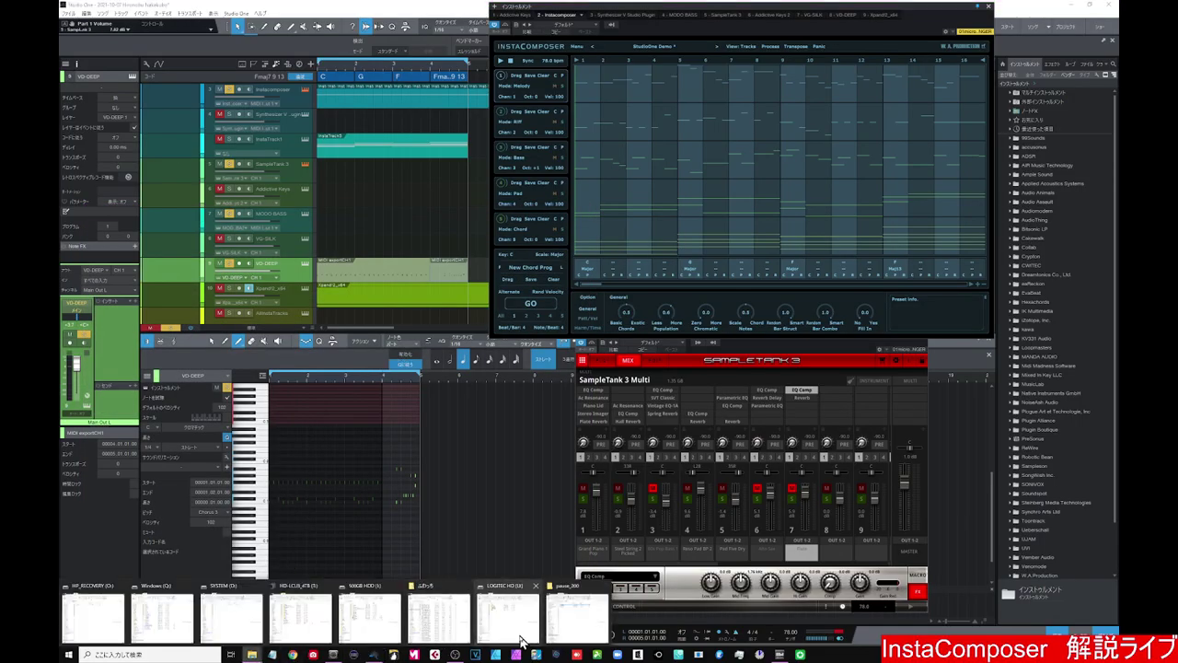
left_click(571, 619)
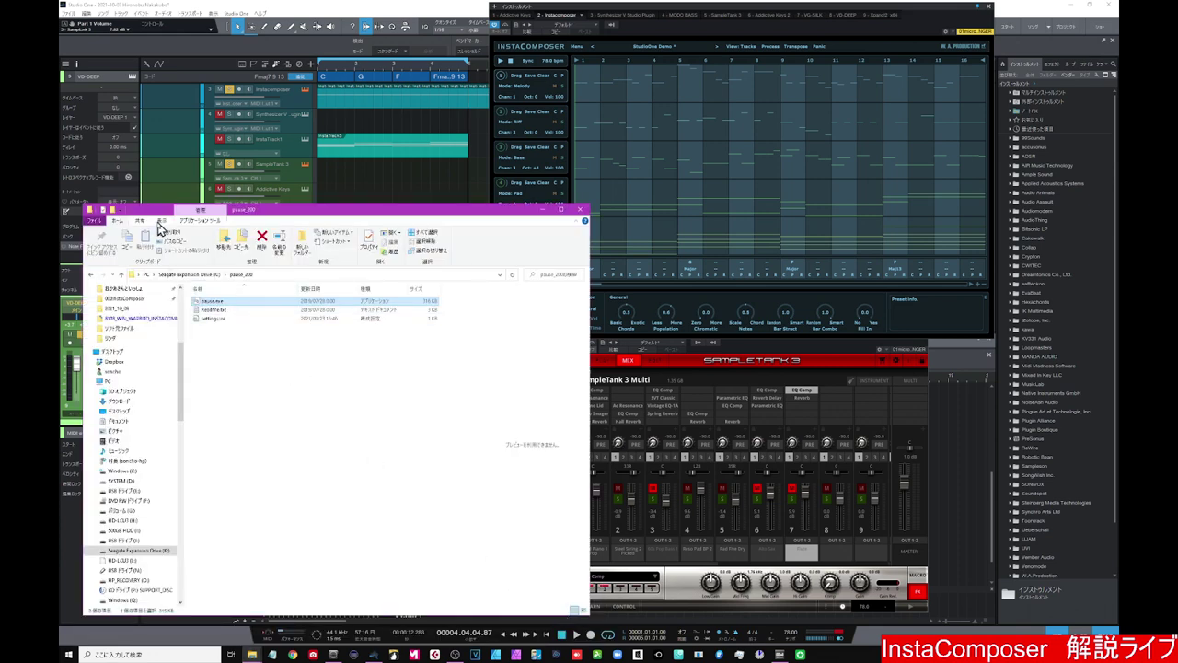
left_click(204, 281)
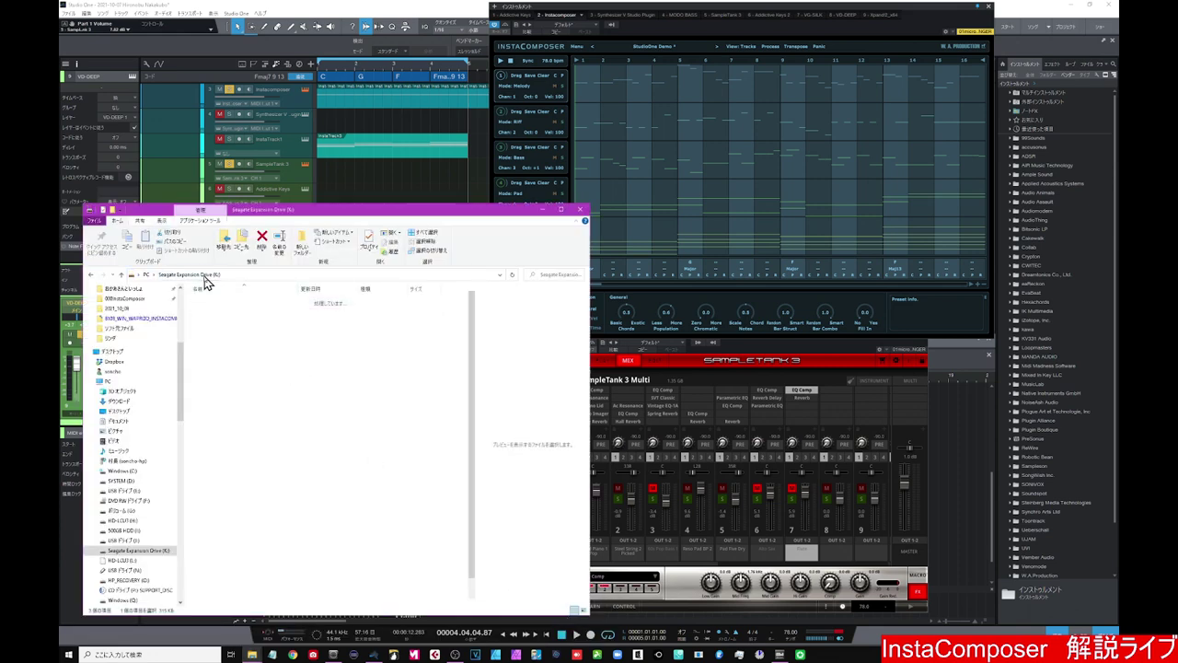
double_click(212, 302)
double_click(214, 302)
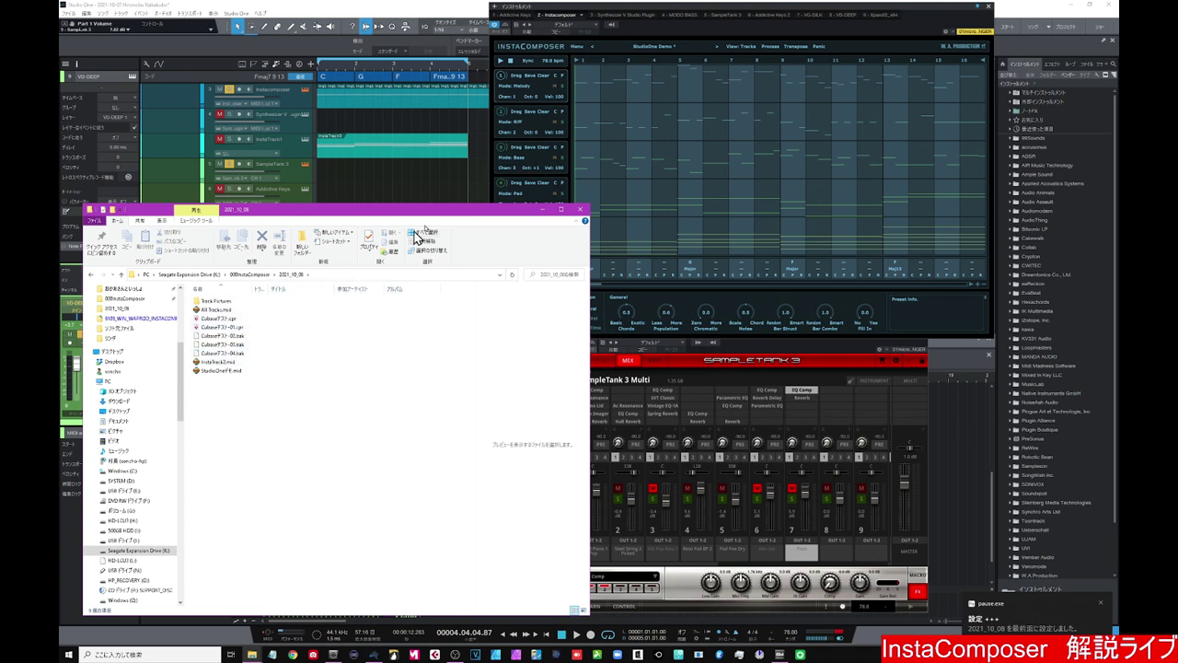
Step: Export InstaComposer's Melody track as a MIDI file into the 2021_10_08 folder and release that window from staying on top
left_click(615, 46)
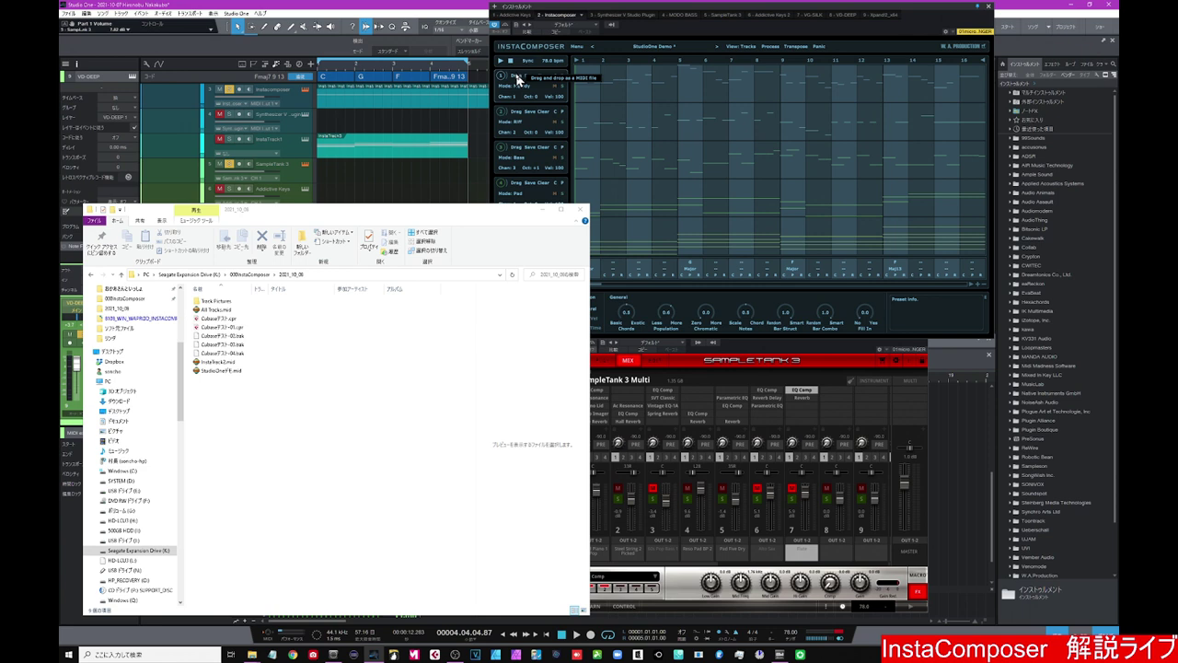
left_click_drag(516, 79, 235, 407)
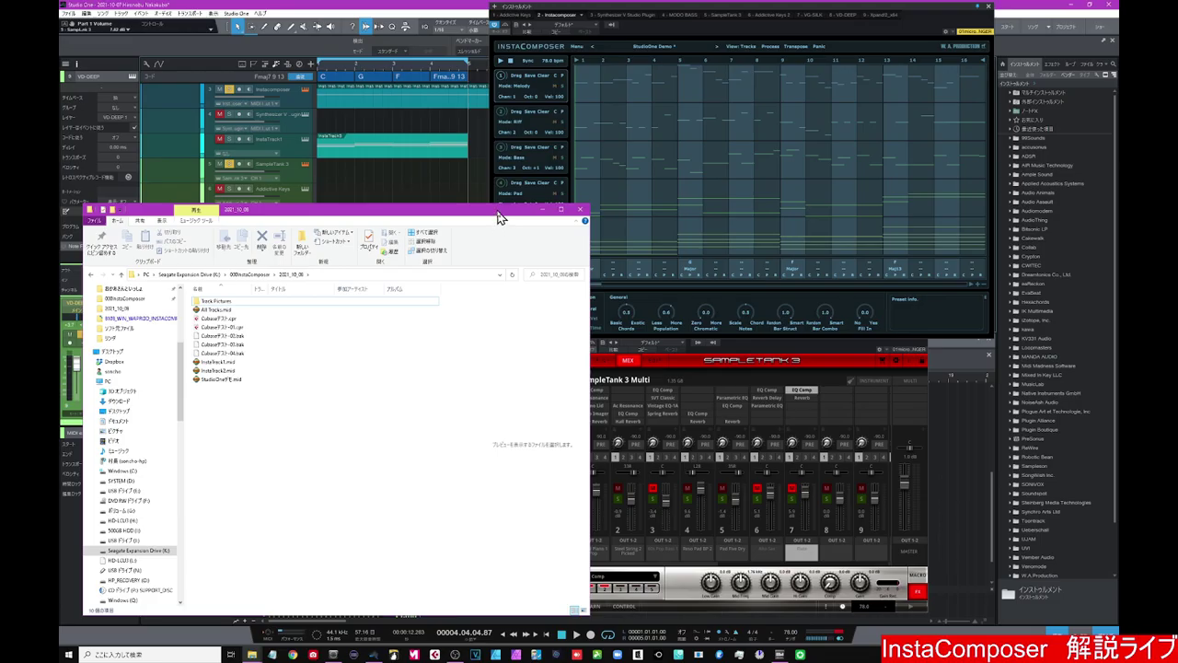
left_click(306, 114)
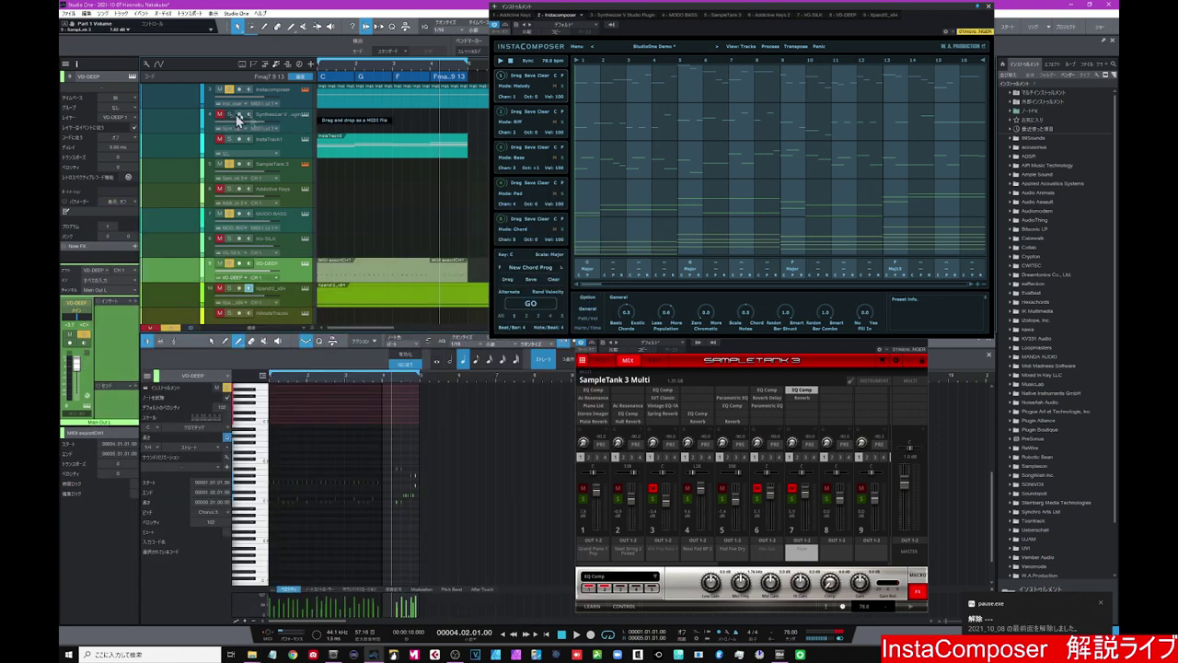
Step: Open the Synthesizer V track's instrument window, move it over the arrangement and enlarge it to show the piano roll
left_click(304, 115)
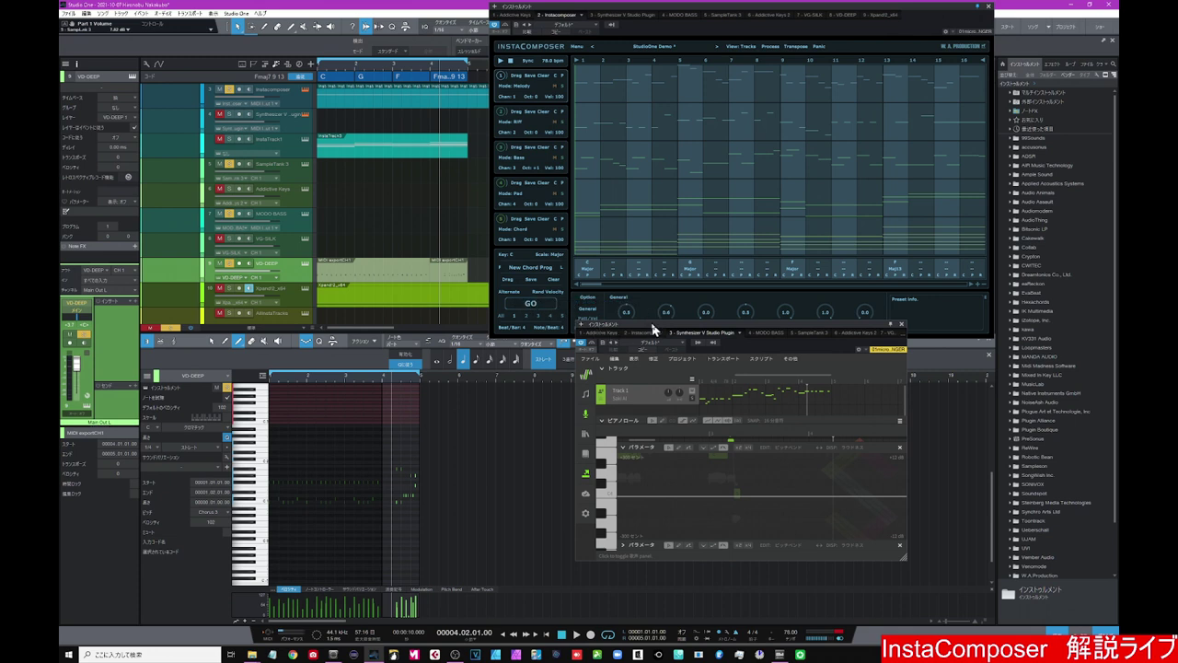
left_click_drag(653, 329, 432, 94)
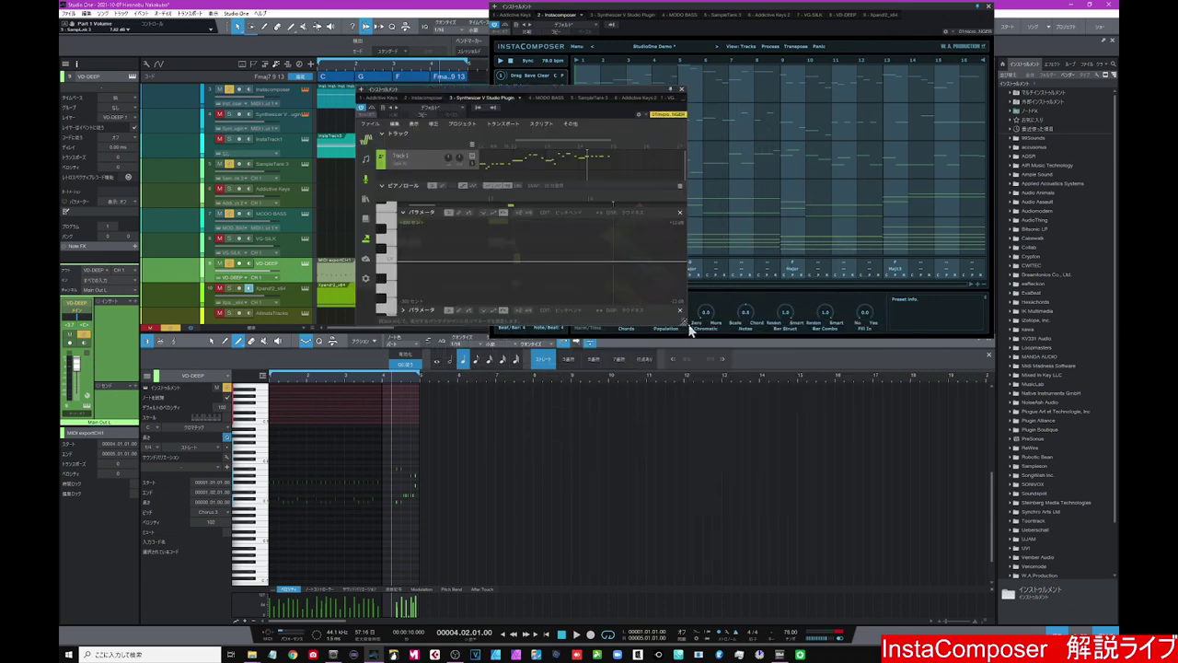
left_click_drag(682, 319, 1012, 563)
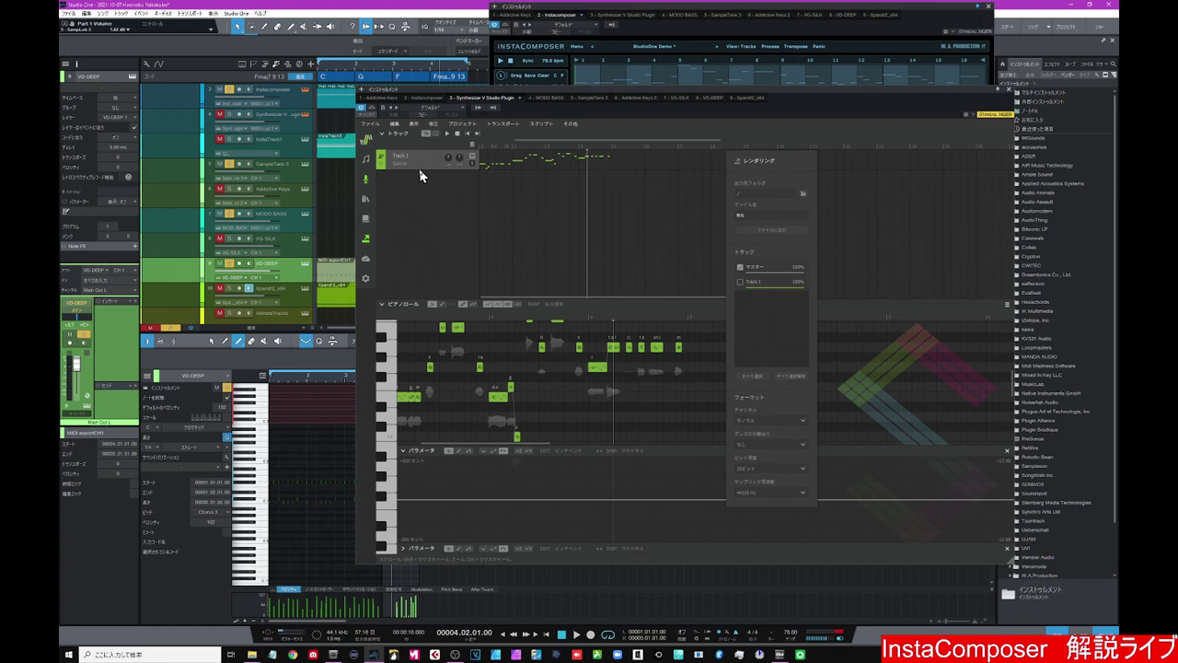
Step: Import InstaTrack1.mid from the 2021_10_08 folder into Synthesizer V, discarding the current project's changes
left_click(373, 126)
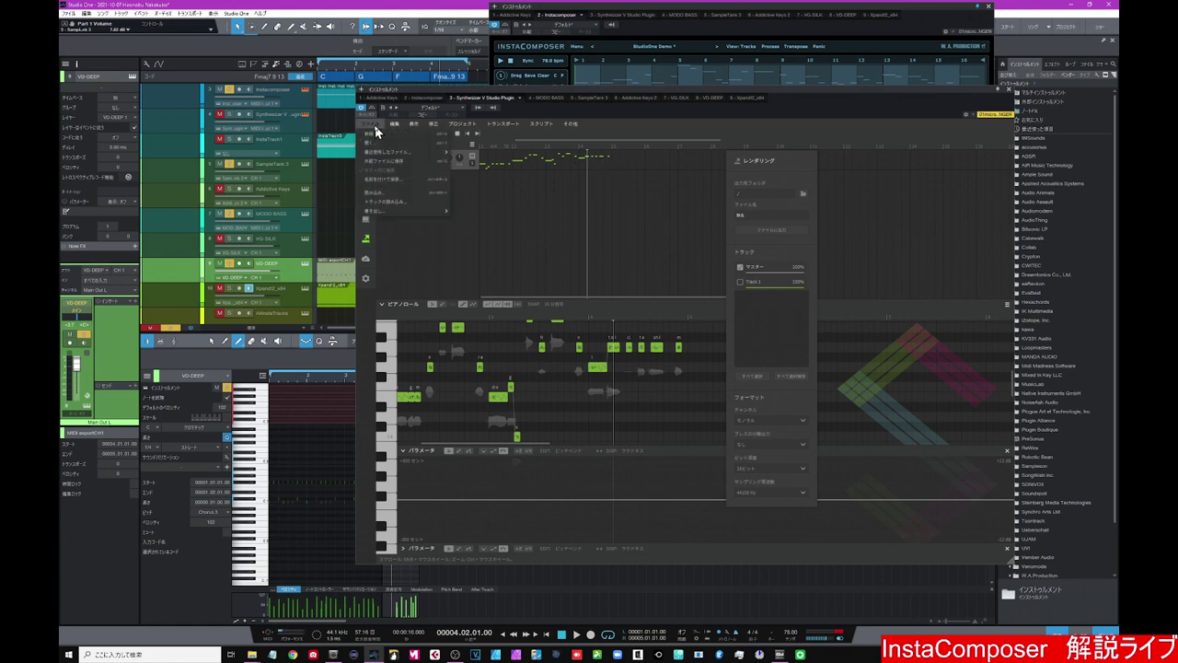
left_click(390, 195)
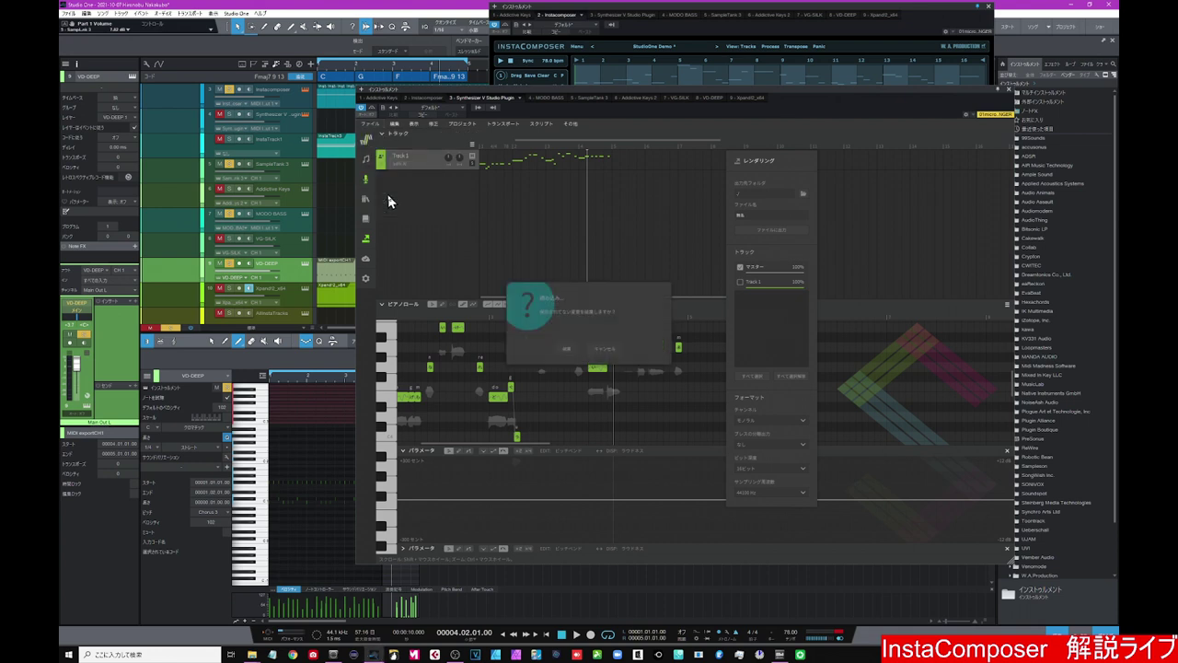
left_click(567, 349)
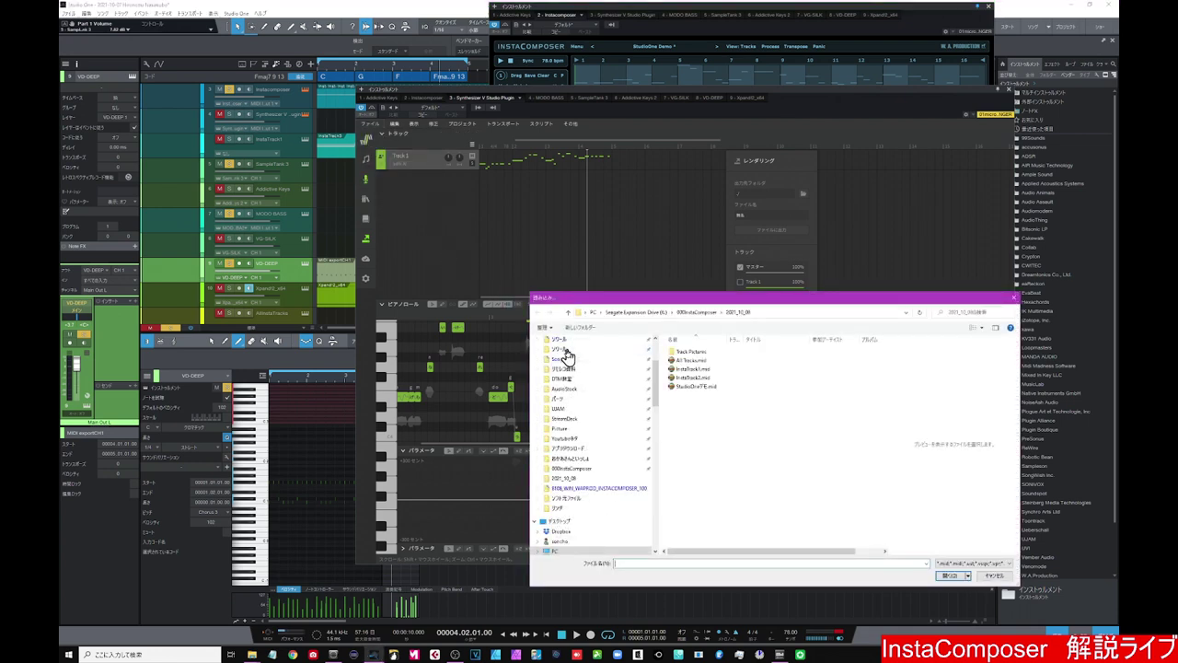
left_click(690, 370)
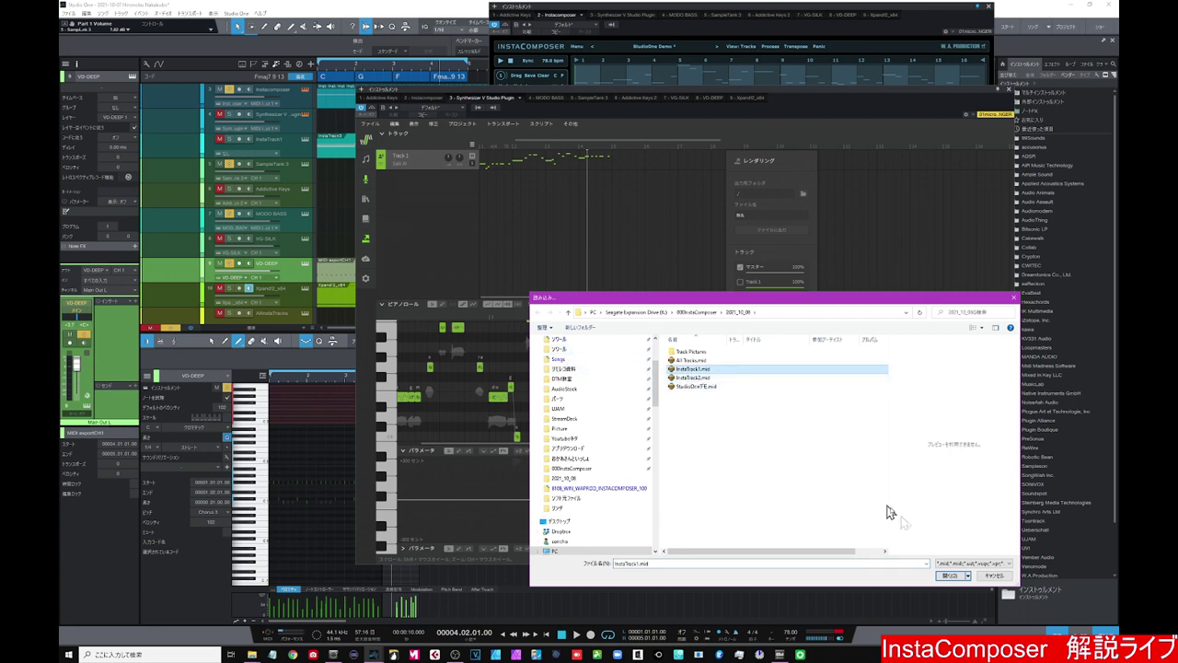
left_click(950, 576)
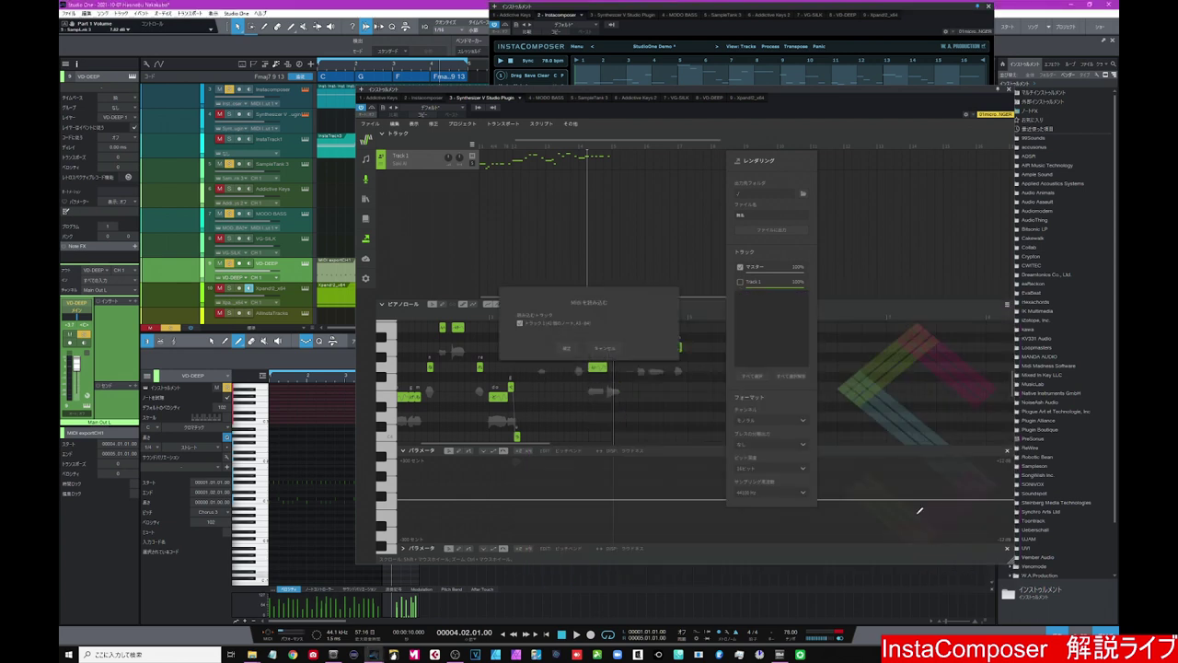
left_click(571, 349)
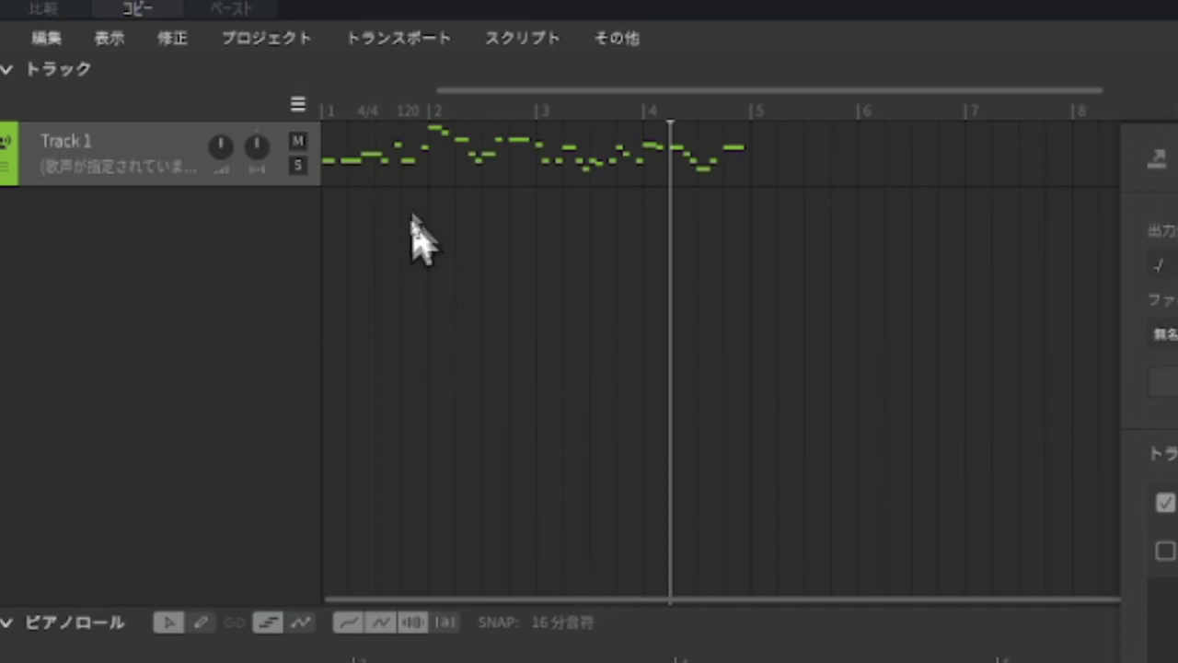
Step: Set the imported melody's tempo in Synthesizer V to 78 BPM and play the song from the beginning
left_click(410, 114)
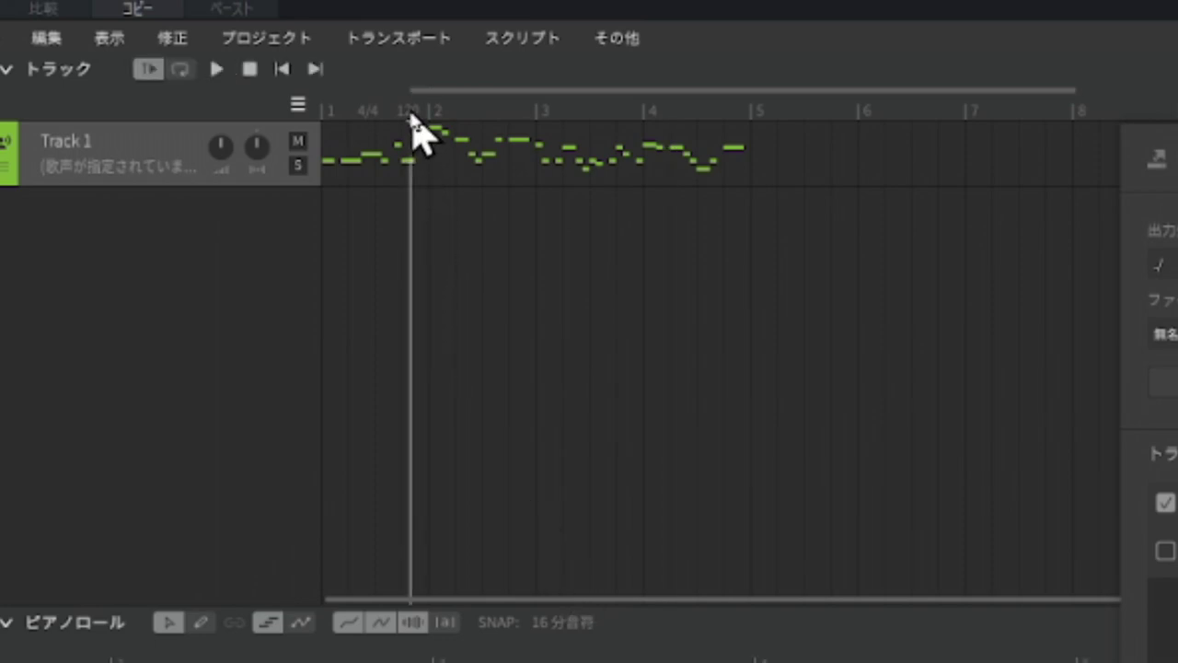
double_click(411, 114)
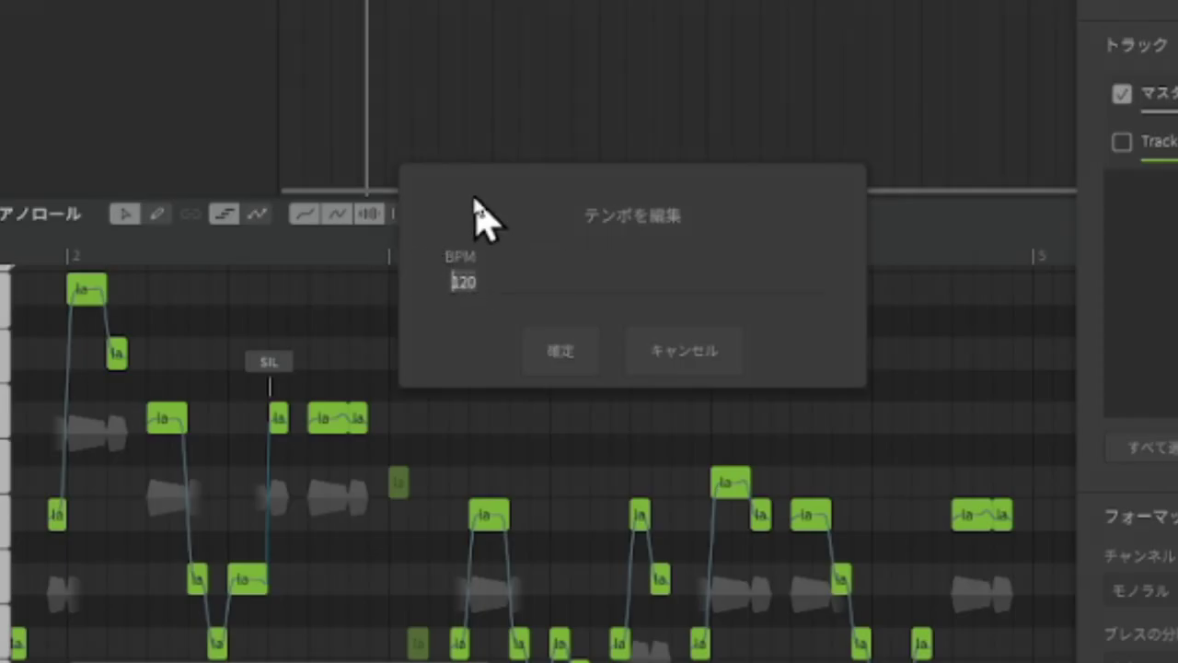
type("78")
left_click(550, 351)
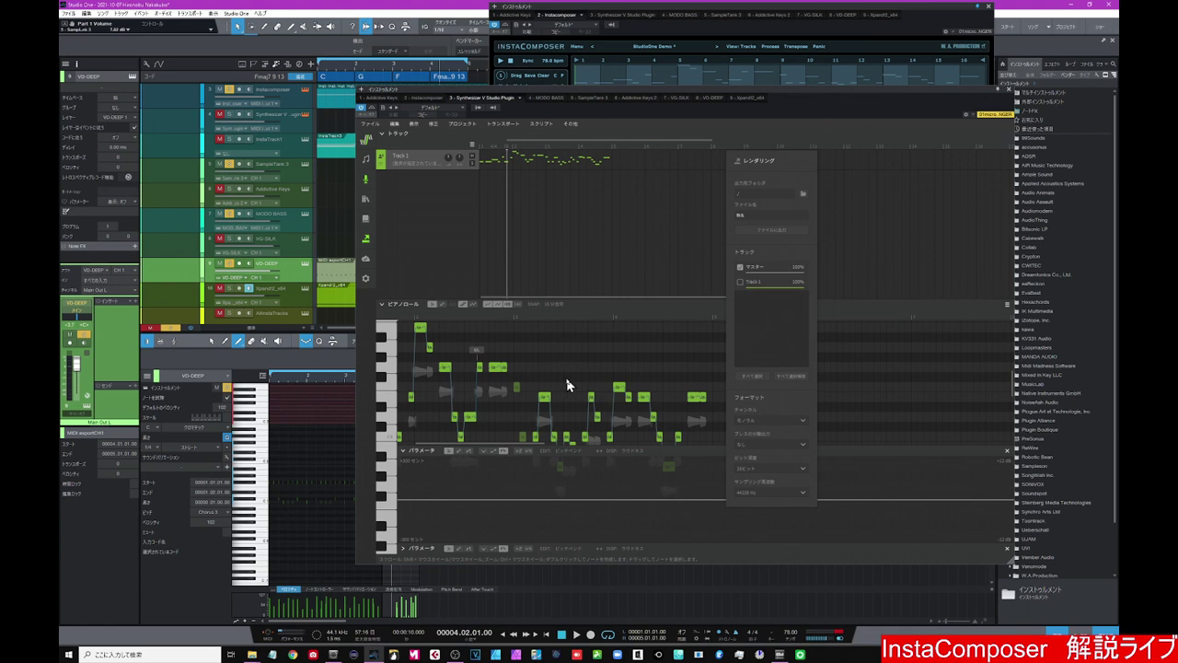
key("comma")
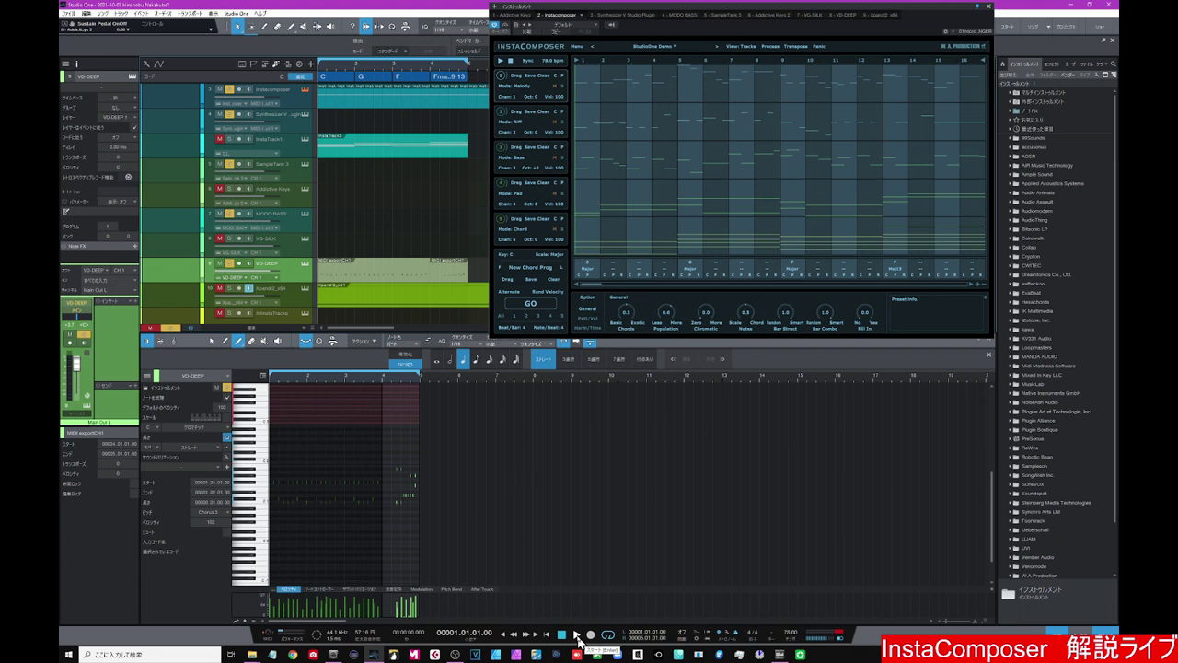
left_click(576, 635)
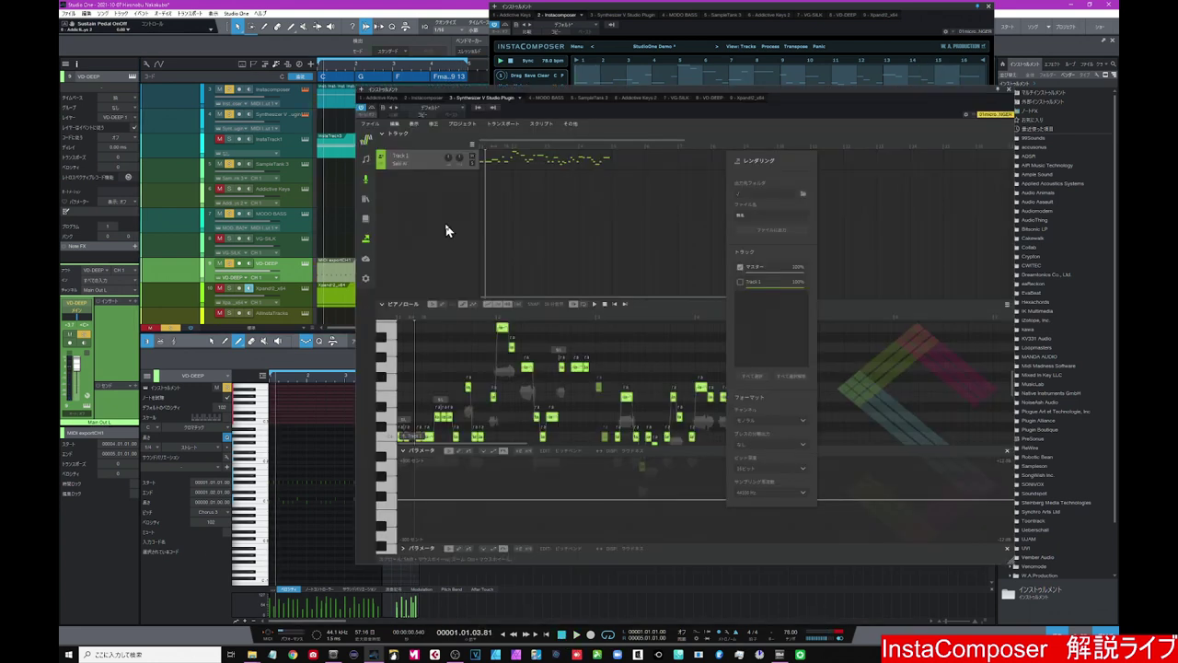
Step: Switch to Chrome, open the Shikaki lyric tool's latest version and return to its project settings page
left_click(293, 654)
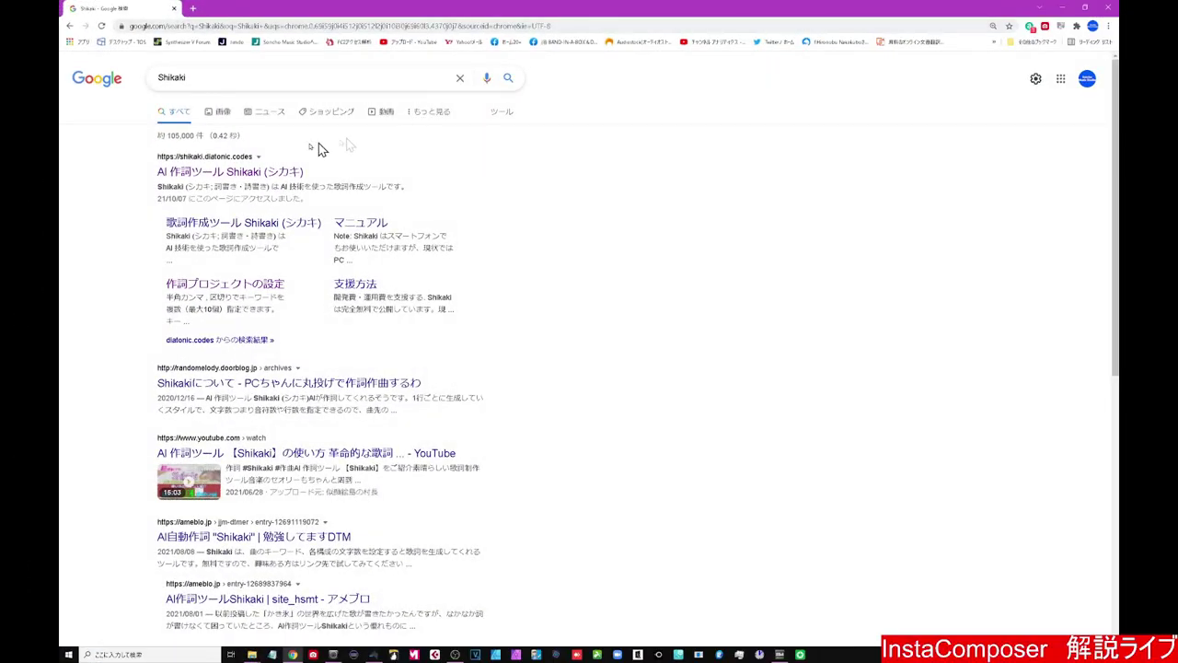
left_click(251, 173)
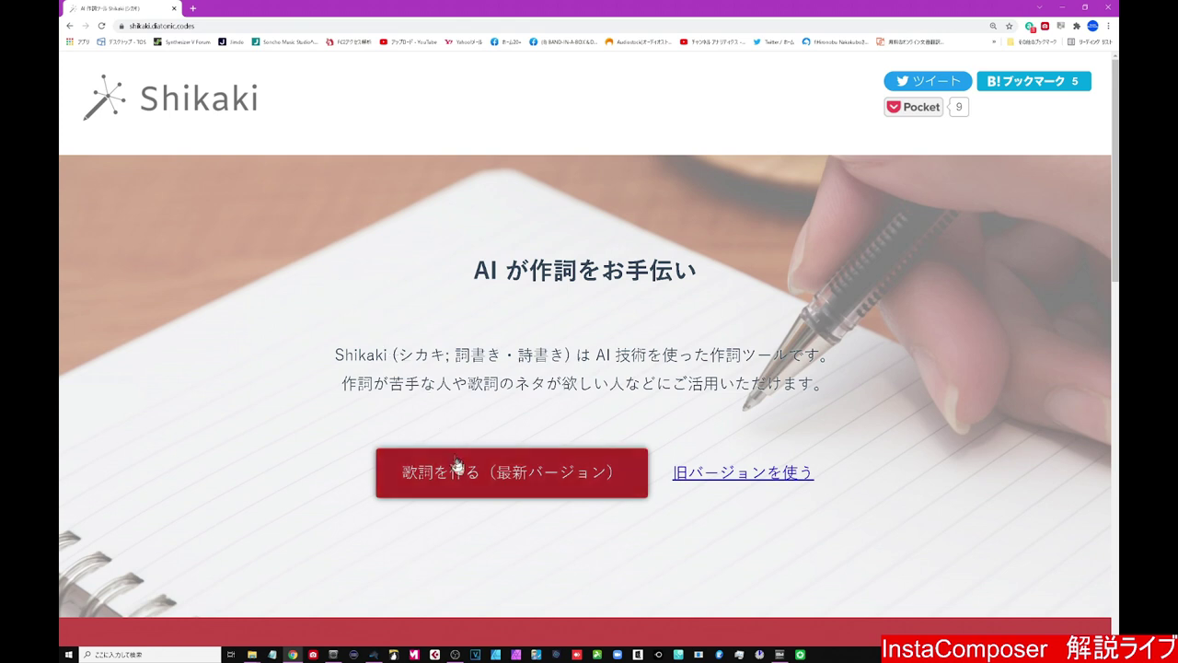
left_click(461, 473)
left_click(352, 273)
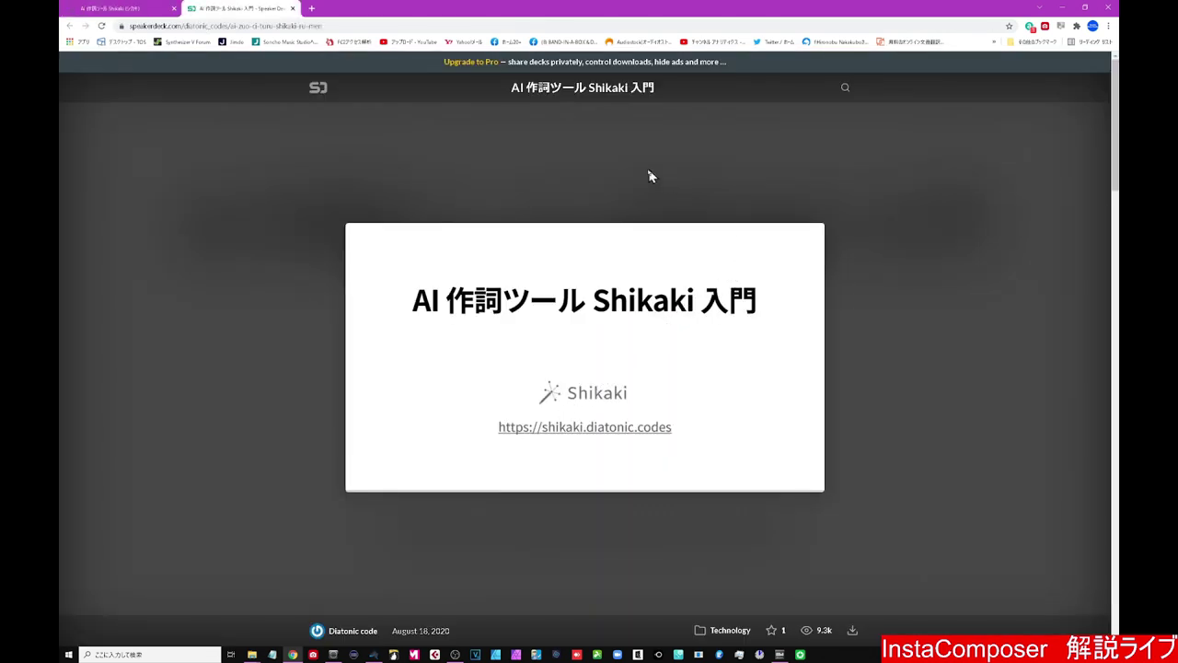
key("ctrl+shift+Tab")
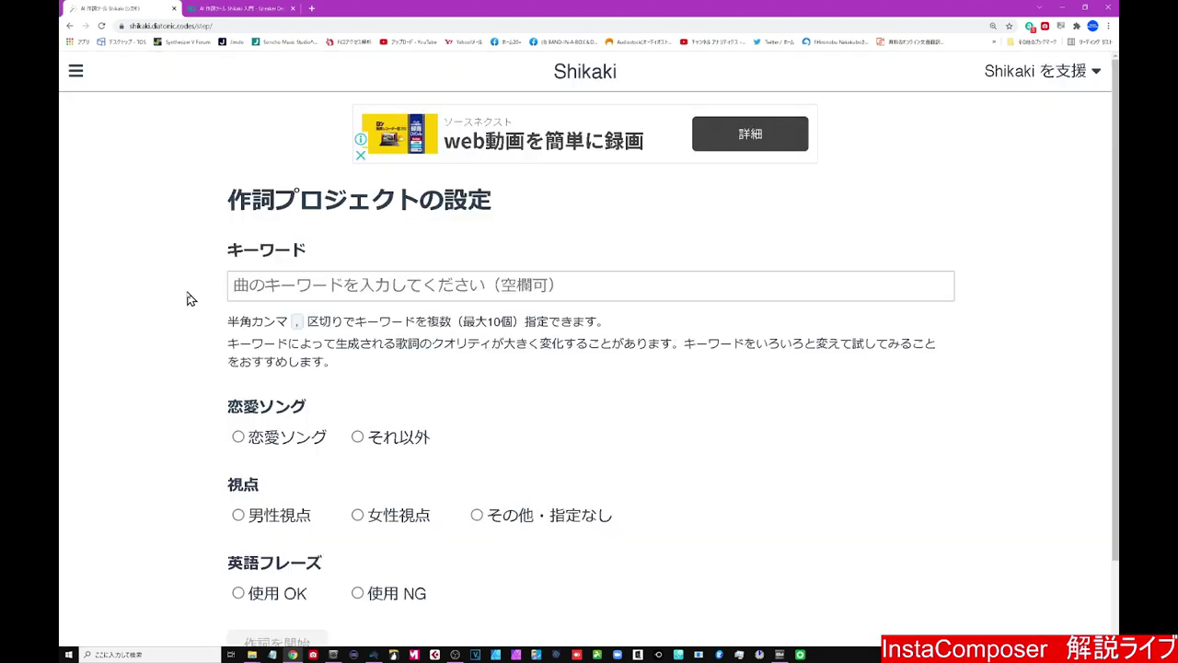
Step: Enter 秋 and 風景 as comma-separated song keywords in the lyric project settings
left_click(246, 288)
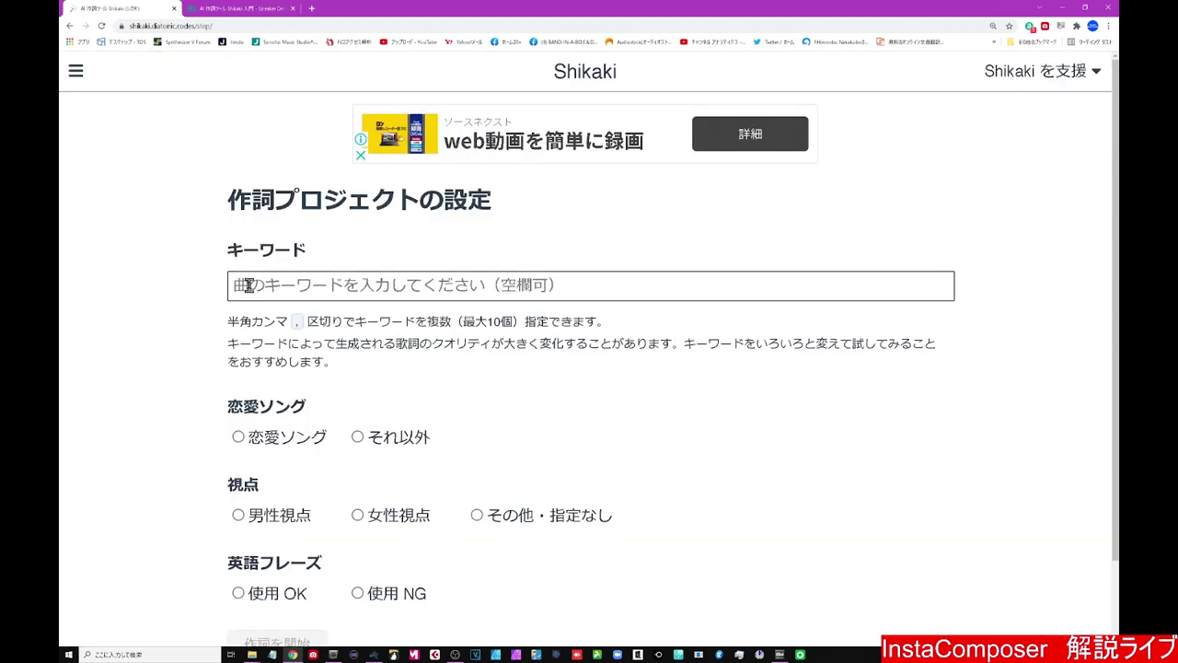
type("aki")
key("space")
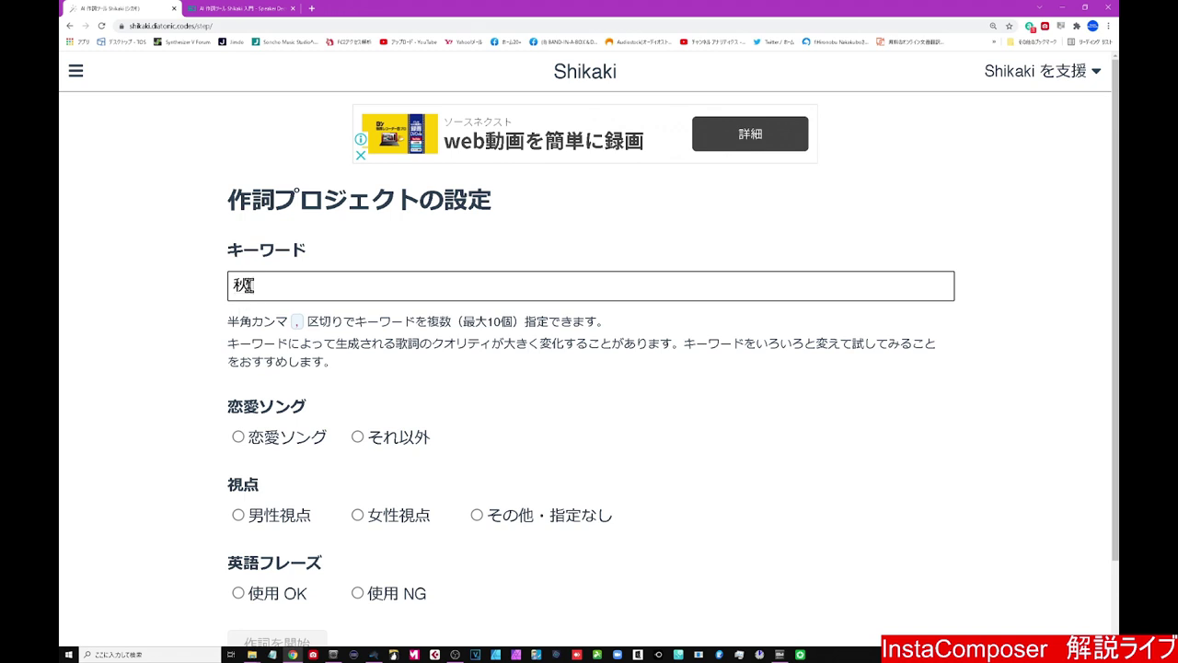
type(",")
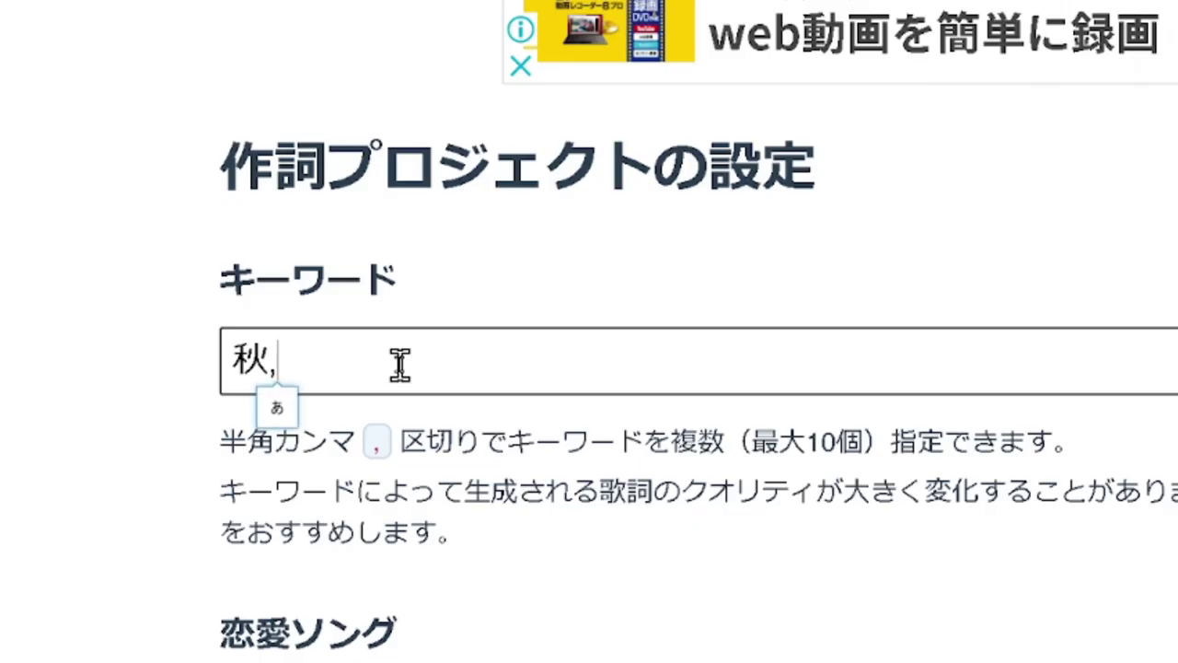
type("fuukei")
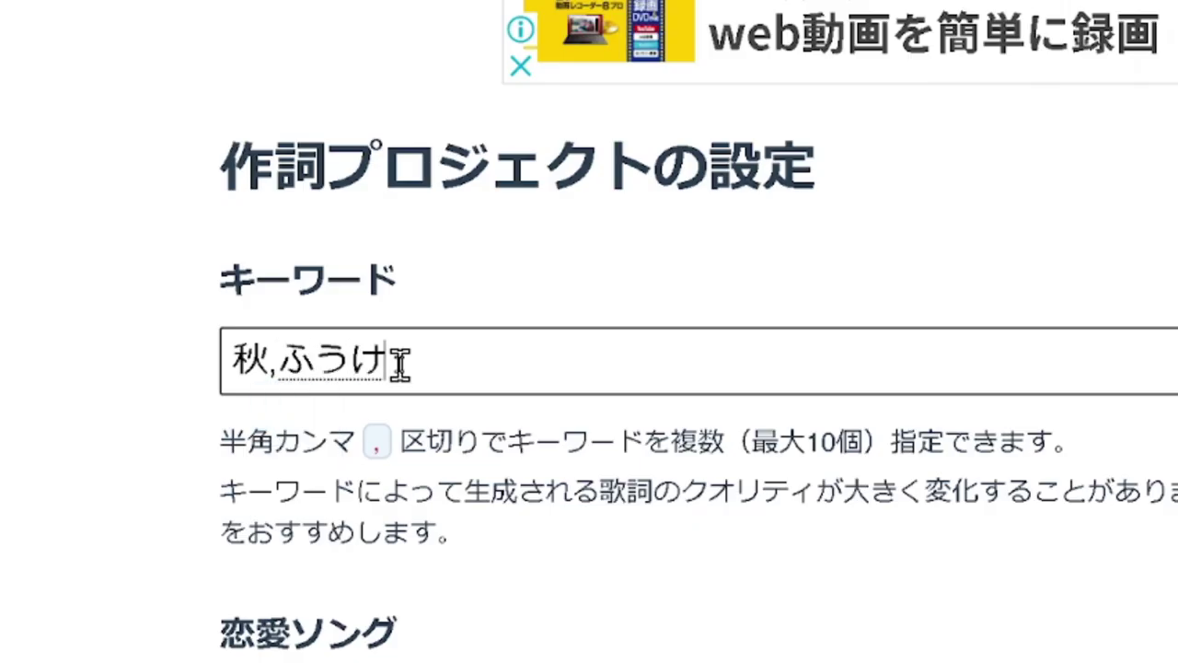
key("space")
key("Return")
key("Zenkaku_Hankaku")
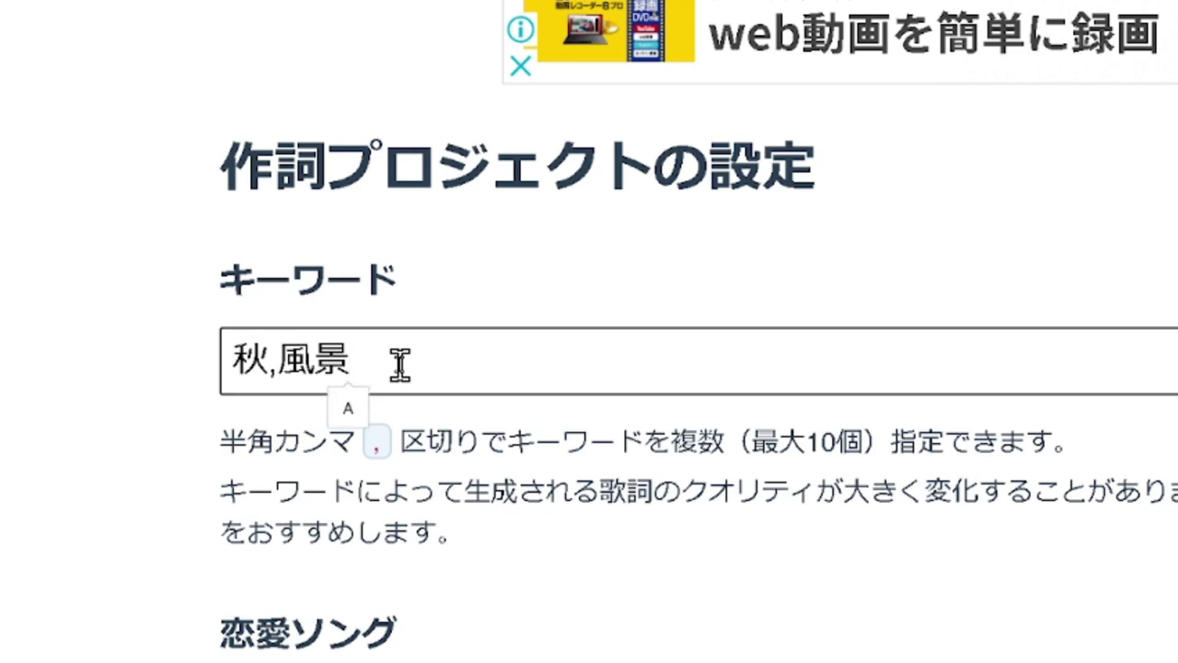
Step: Add 浜崎あゆみ as the third comma-separated keyword
type(",")
key("Zenkaku_Hankaku")
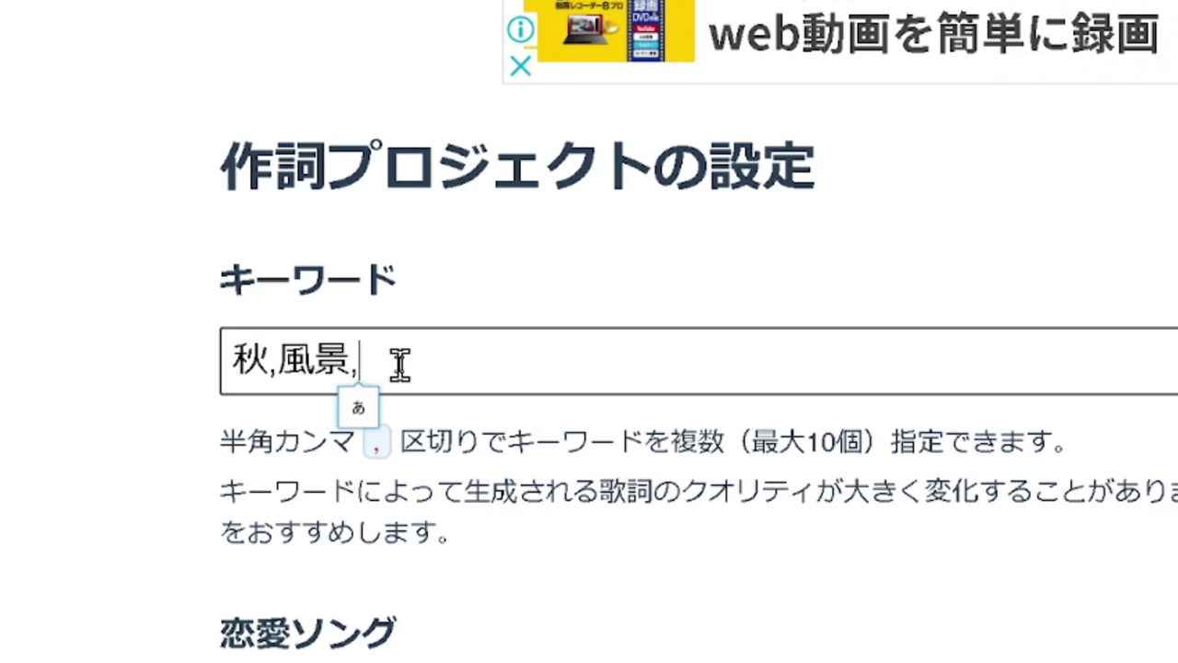
type("は")
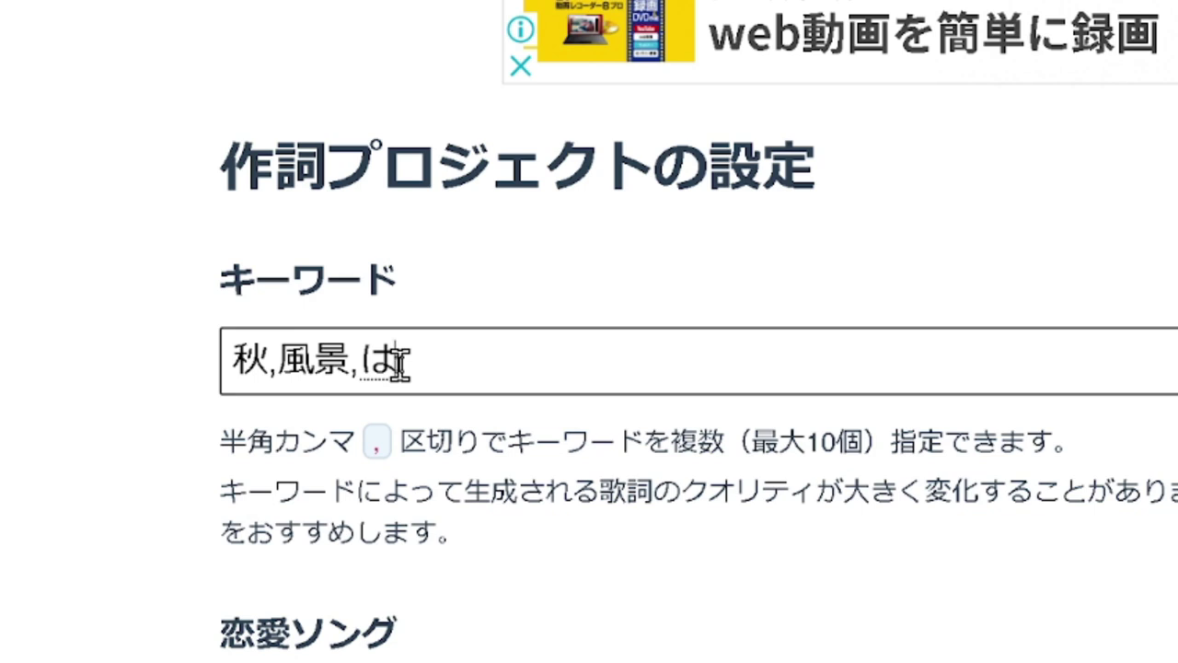
type("まざきあ")
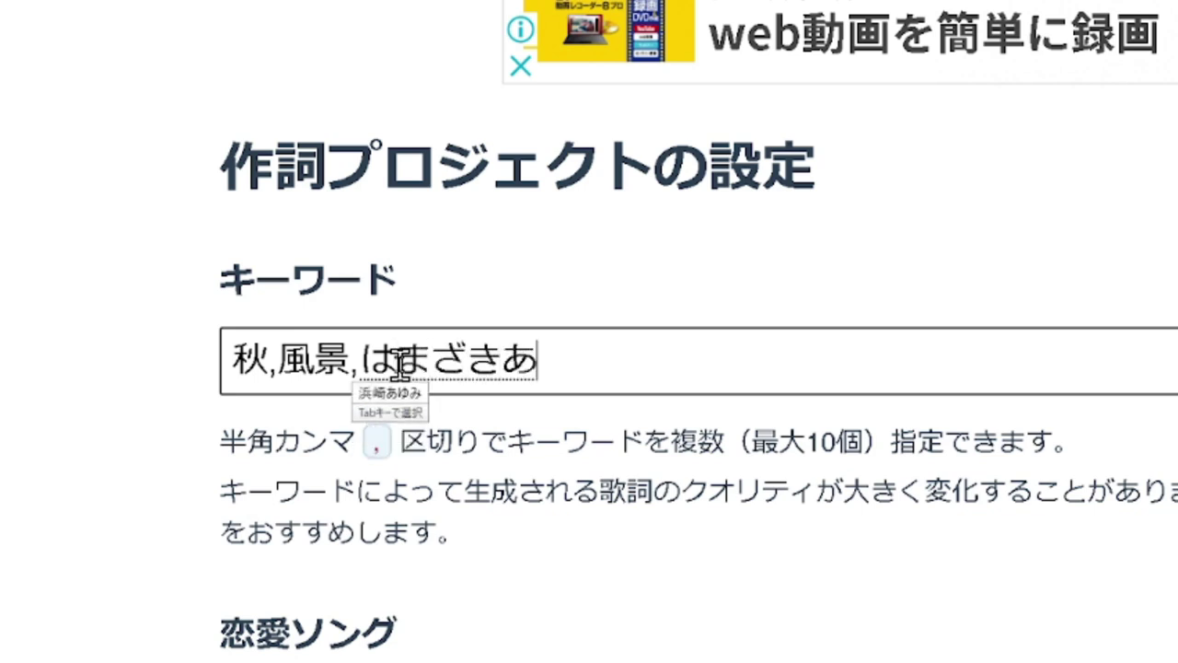
type("ゆみ")
key("Tab")
key("Return")
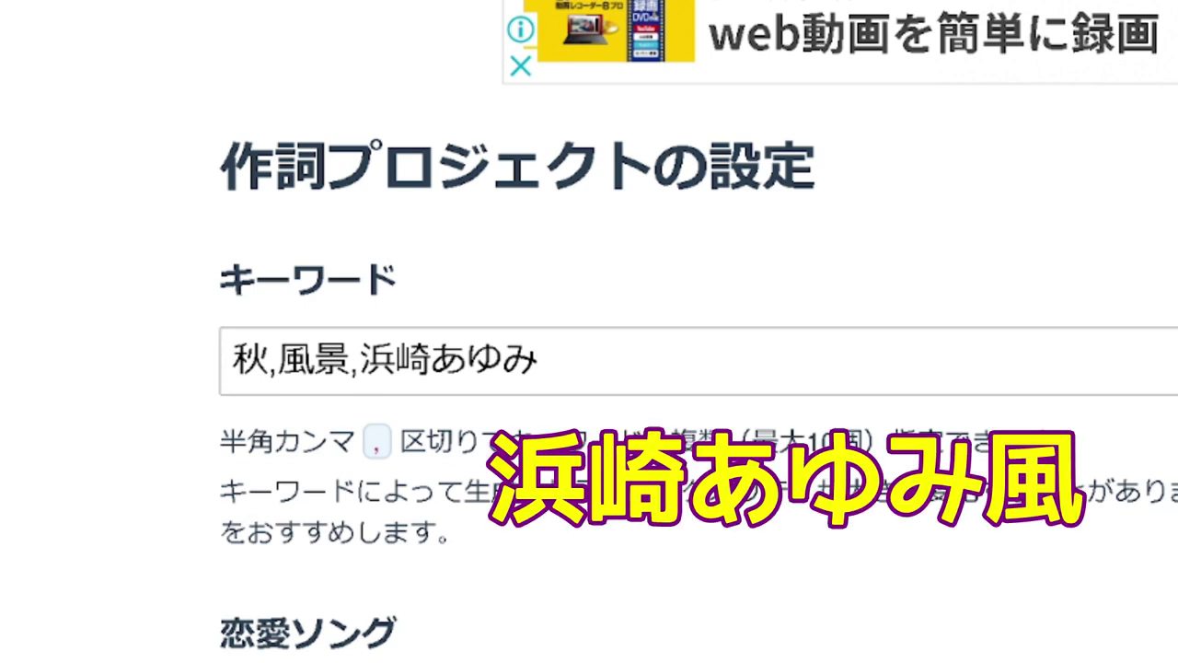
Step: Choose 恋愛ソング, 女性視点 and 使用 NG for English phrases, and start the lyric writing
scroll(589, 368, "down", 2)
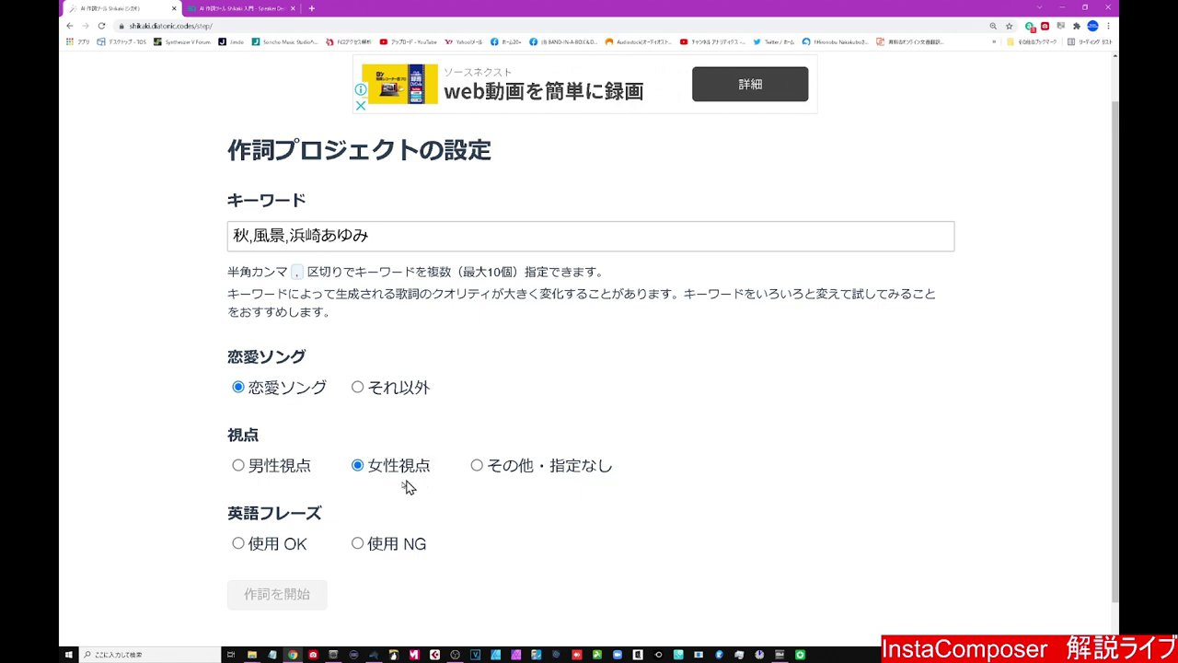
left_click(358, 547)
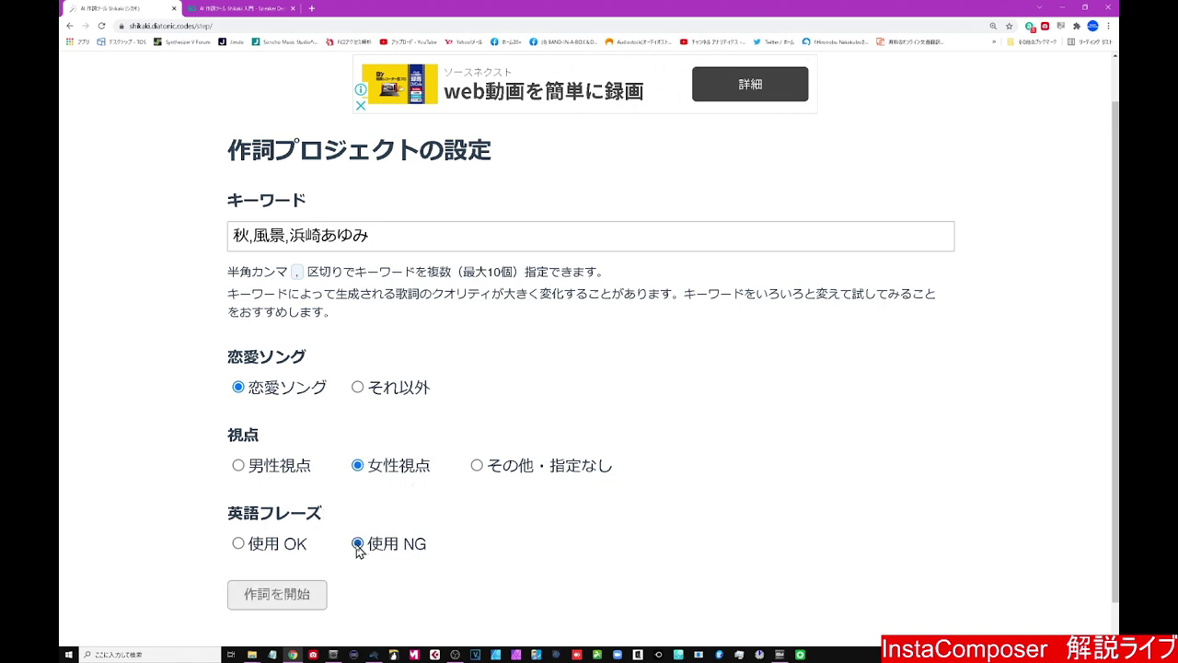
left_click(302, 595)
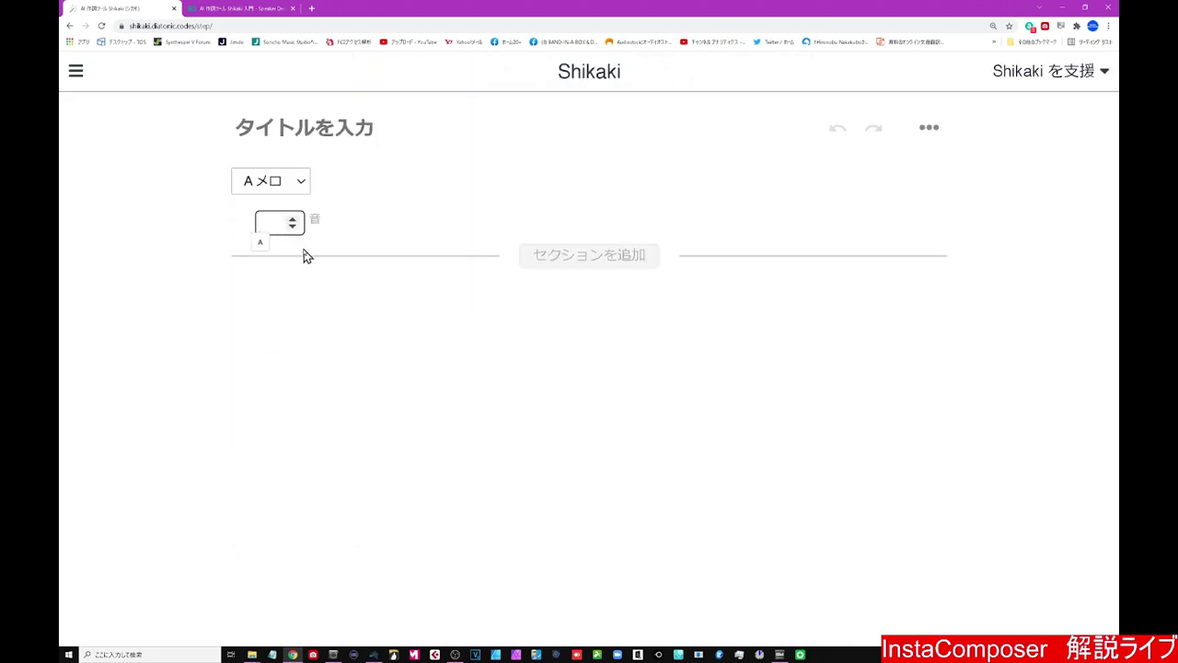
Step: Check the melody in Studio One, return to Shikaki in Chrome and define two Aメロ lines of 15 and 21 sounds
key("alt+Tab")
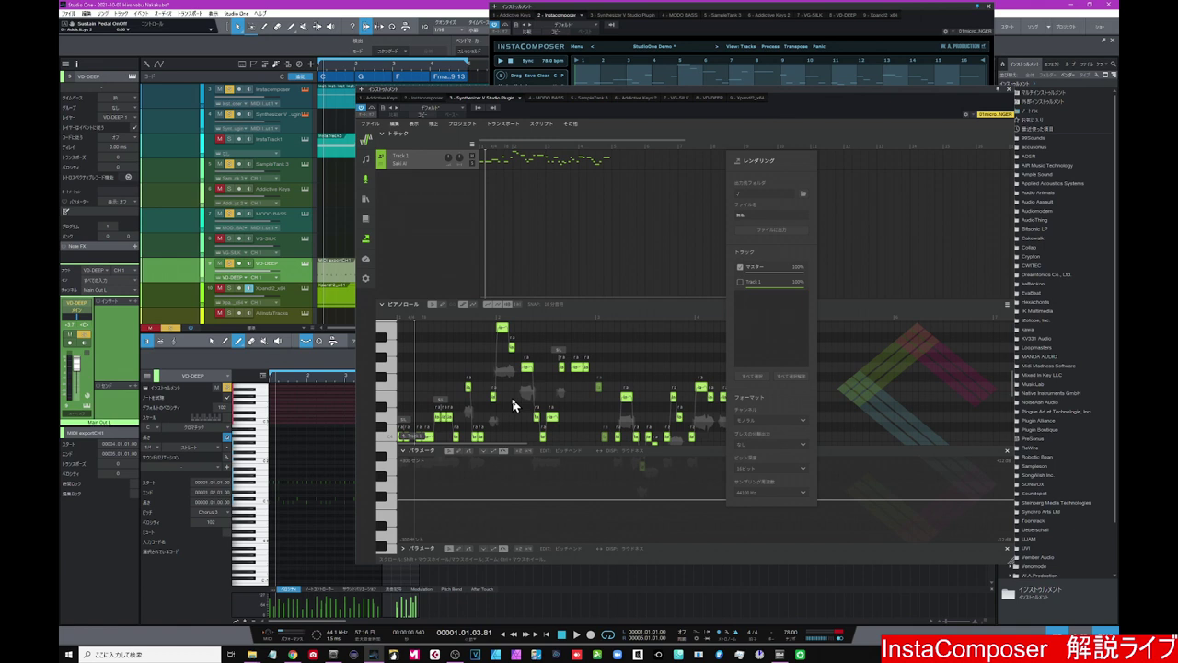
mouse_move(334, 655)
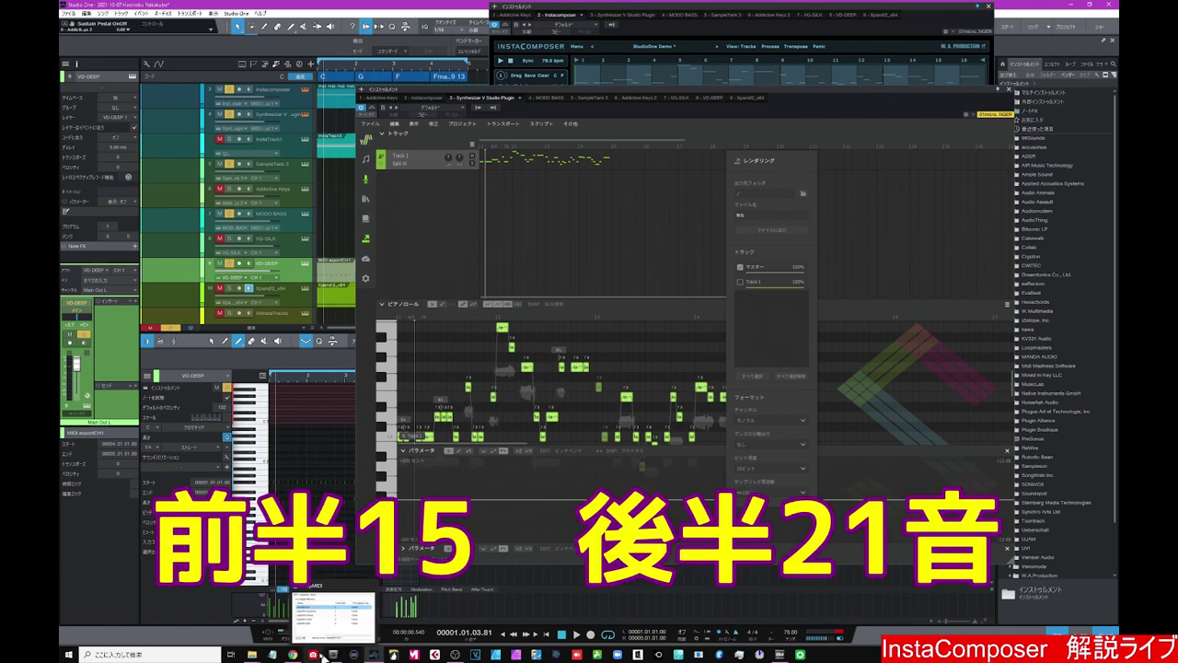
mouse_move(293, 655)
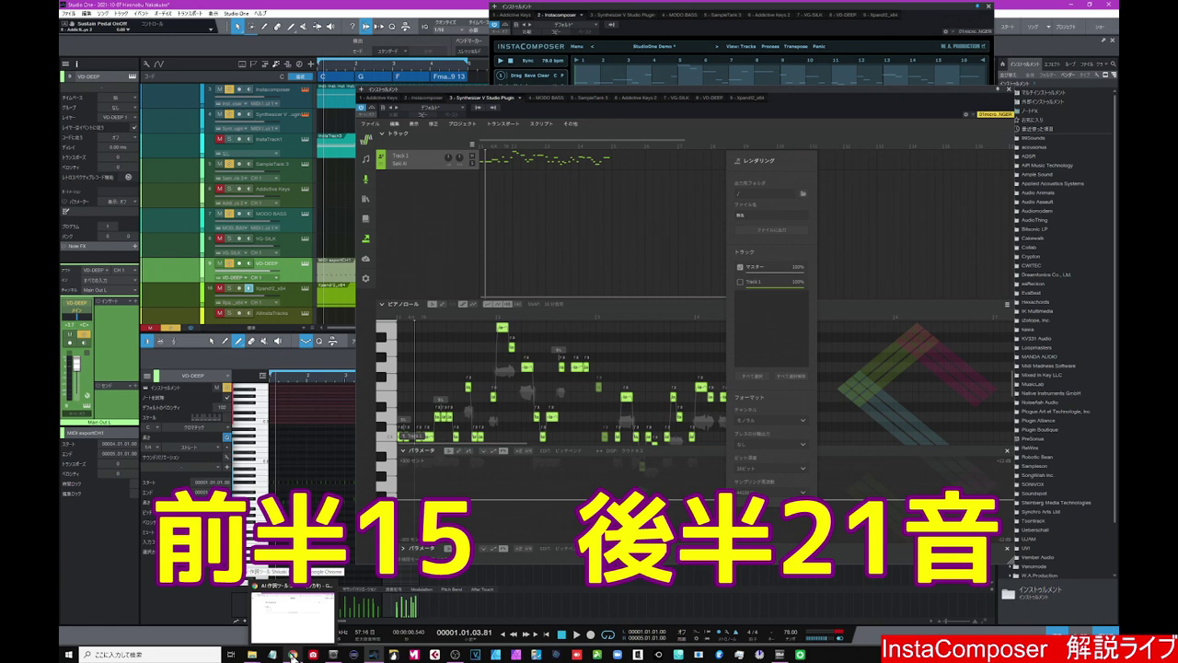
left_click(292, 654)
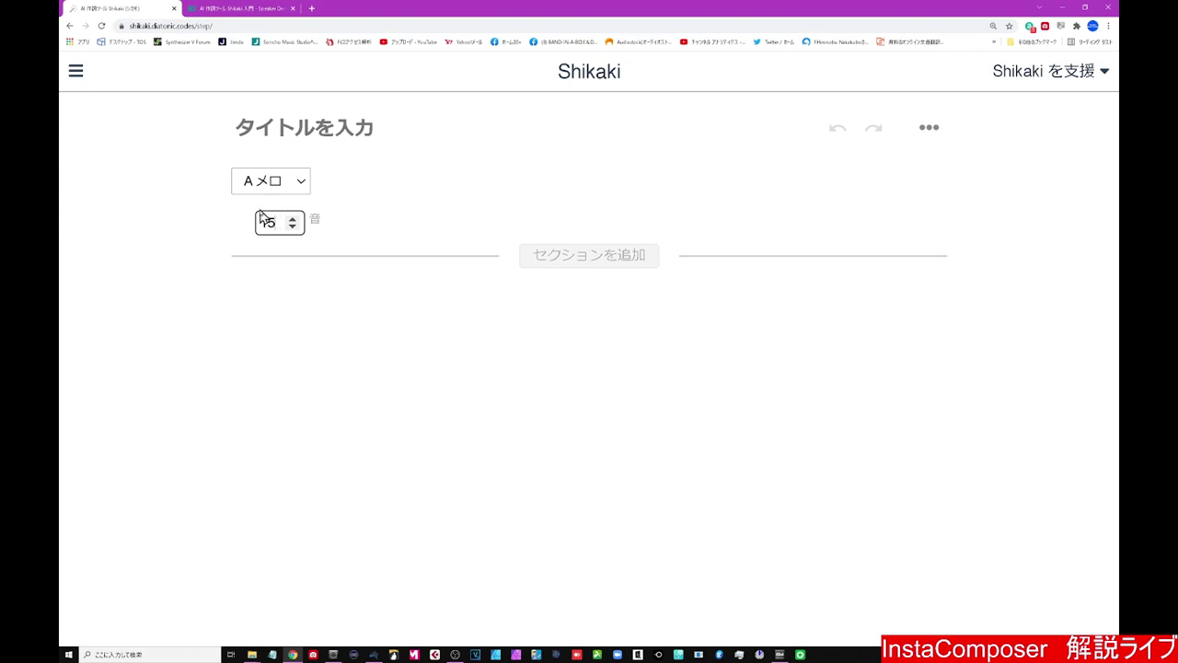
key("Return")
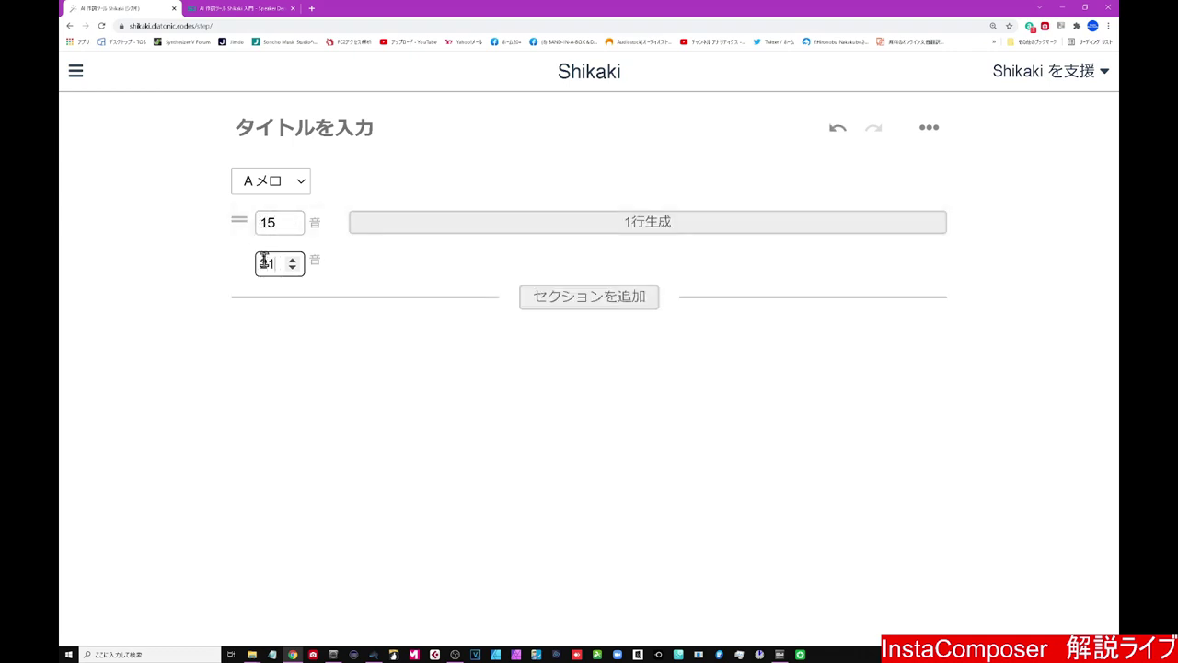
key("Return")
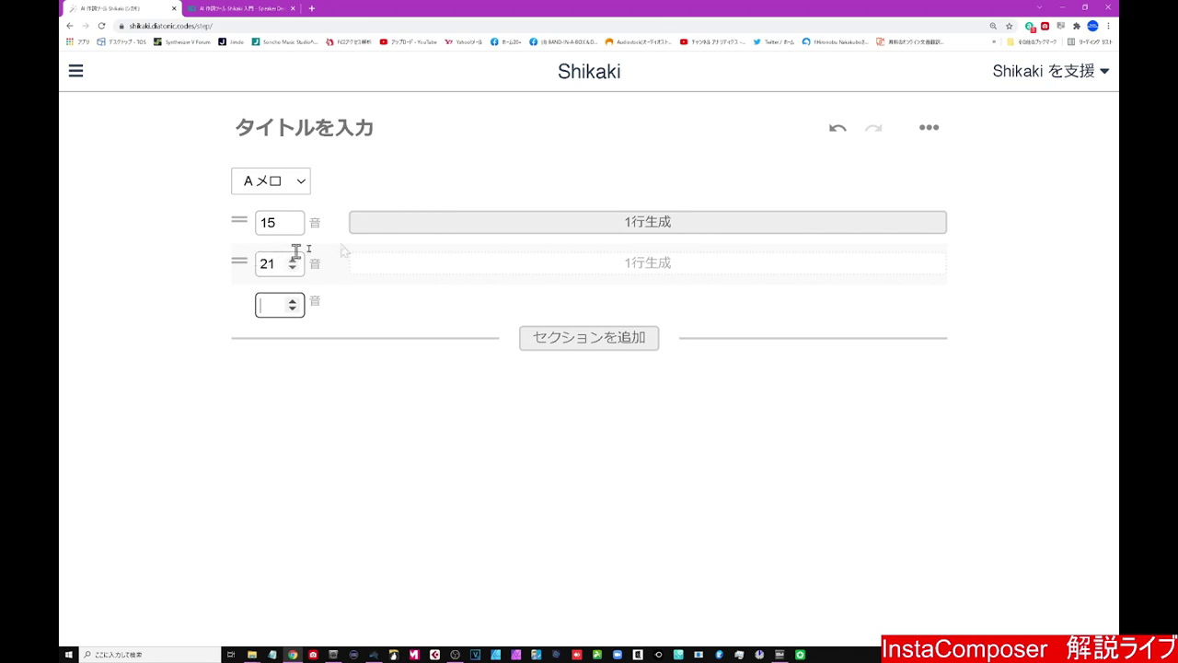
Step: Generate lyrics for the 15-sound line and regenerate that line twice
left_click(579, 225)
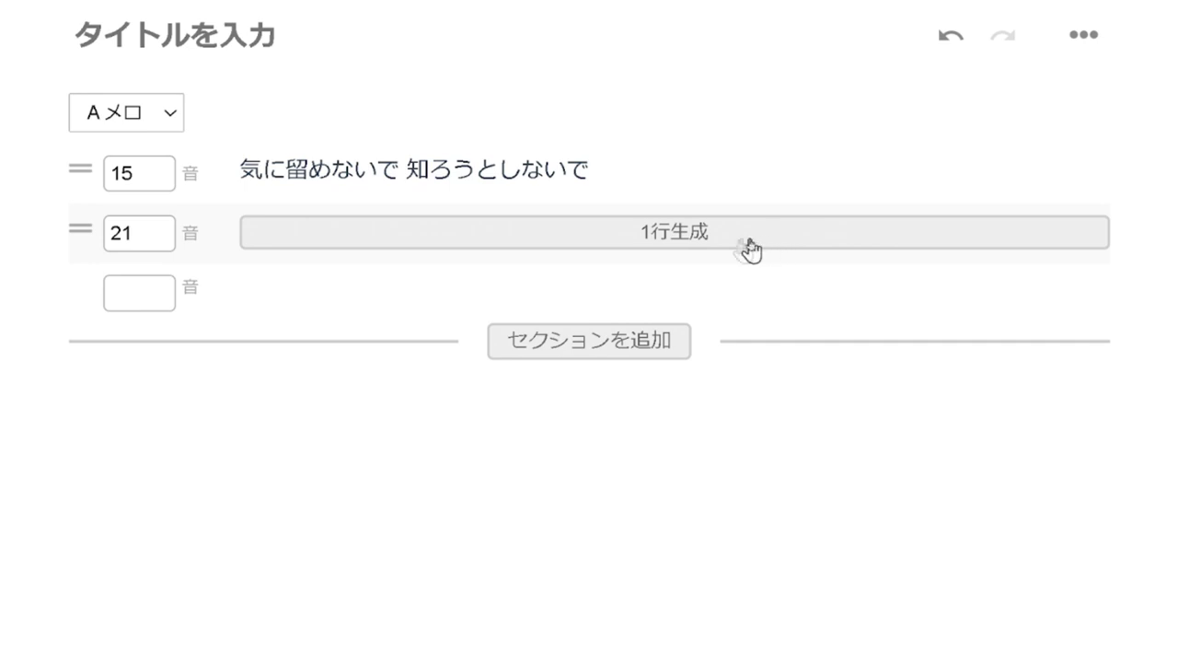
mouse_move(272, 198)
mouse_move(237, 199)
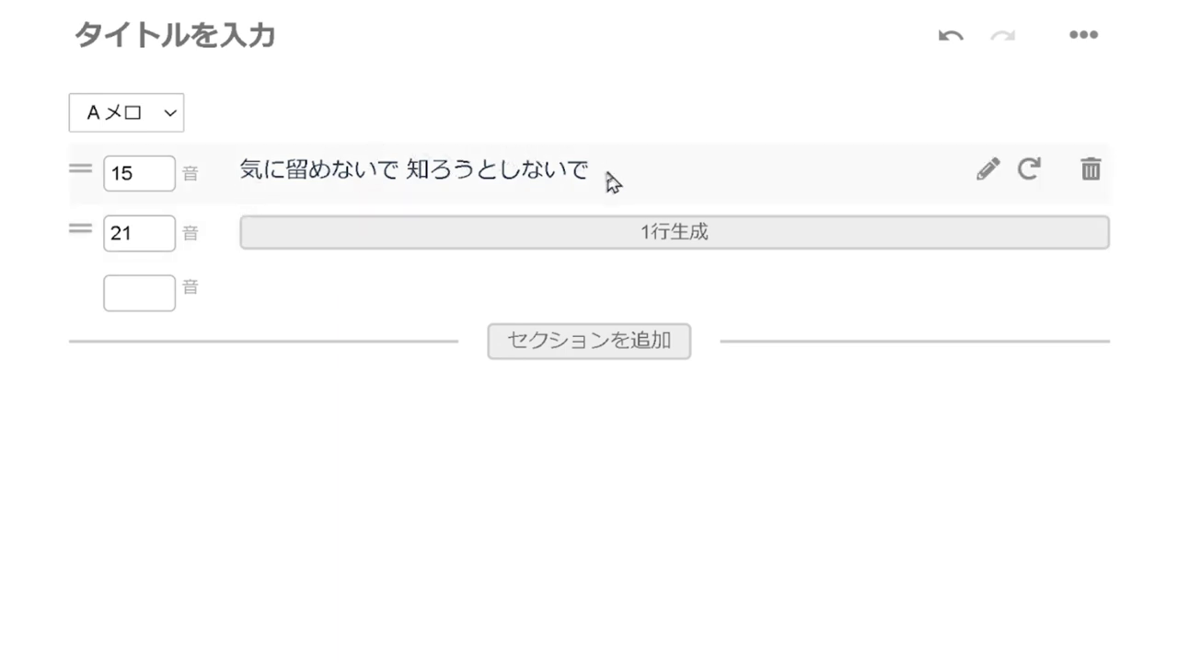
left_click(1033, 170)
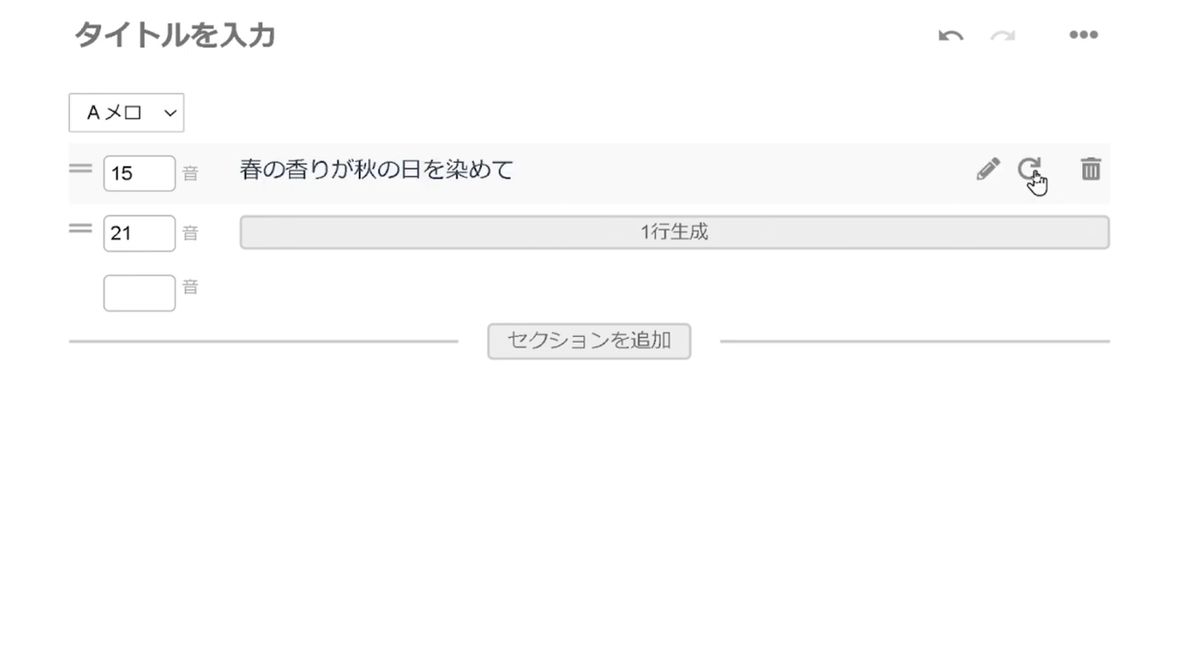
left_click(1033, 170)
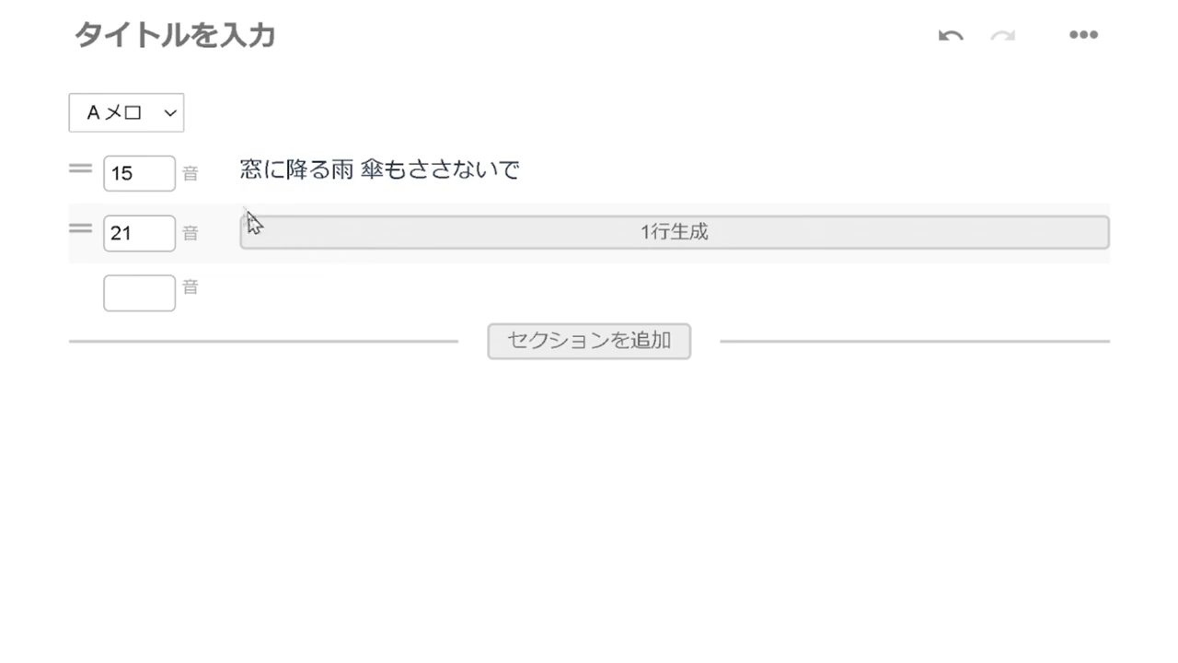
mouse_move(557, 165)
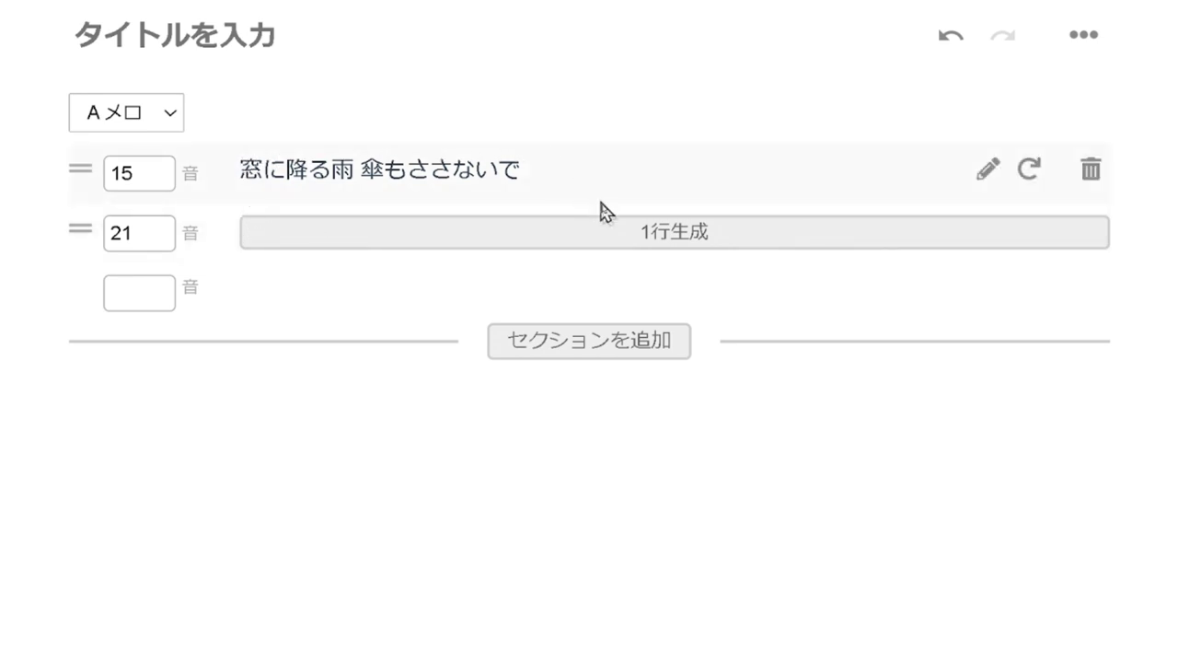
Step: Generate lyrics for the 21-sound line and regenerate that line once
left_click(622, 241)
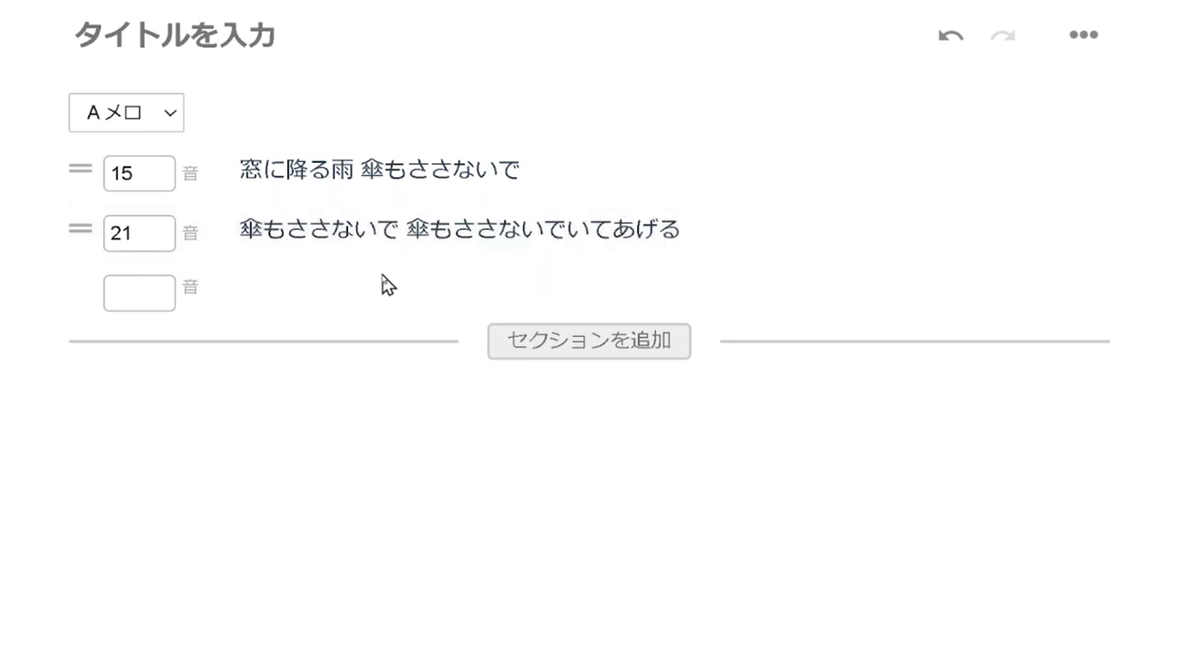
mouse_move(933, 237)
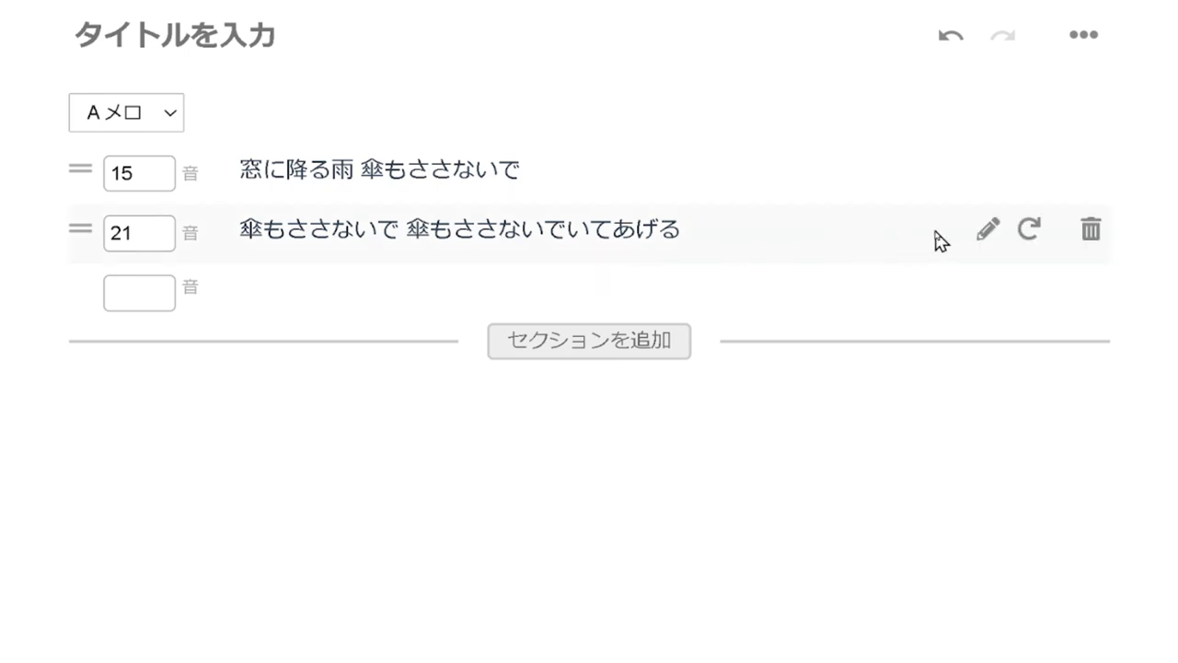
left_click(1028, 230)
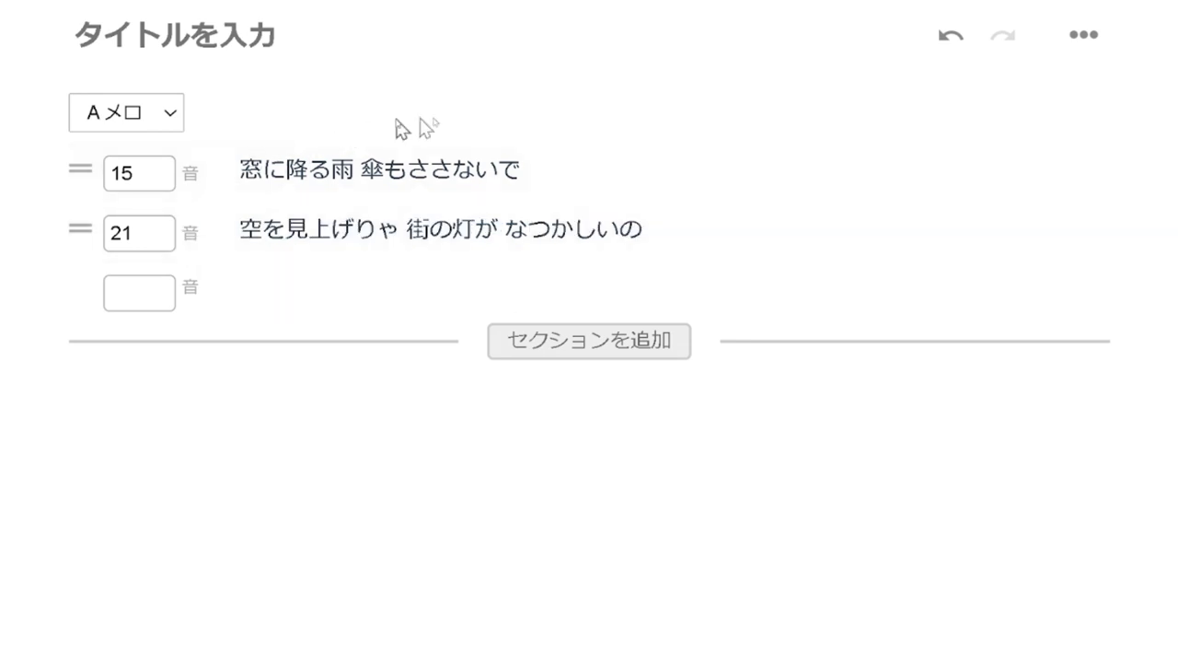
Step: Show the lyrics as plain text and copy both lines
left_click(1085, 37)
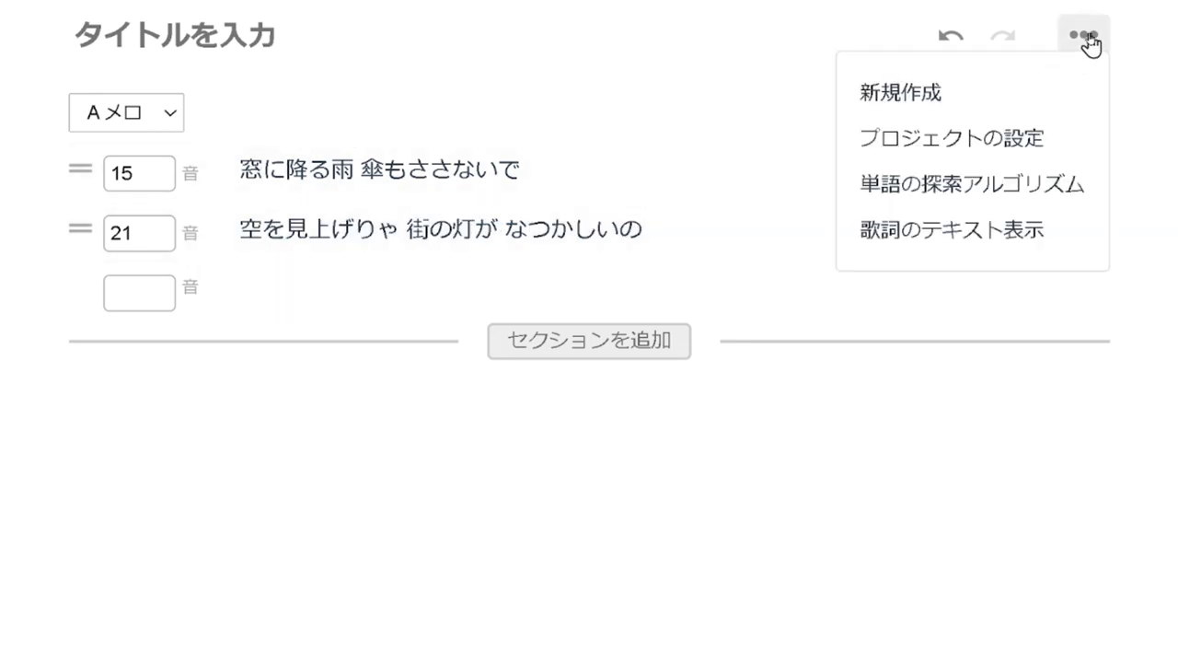
left_click(1012, 231)
left_click(406, 171)
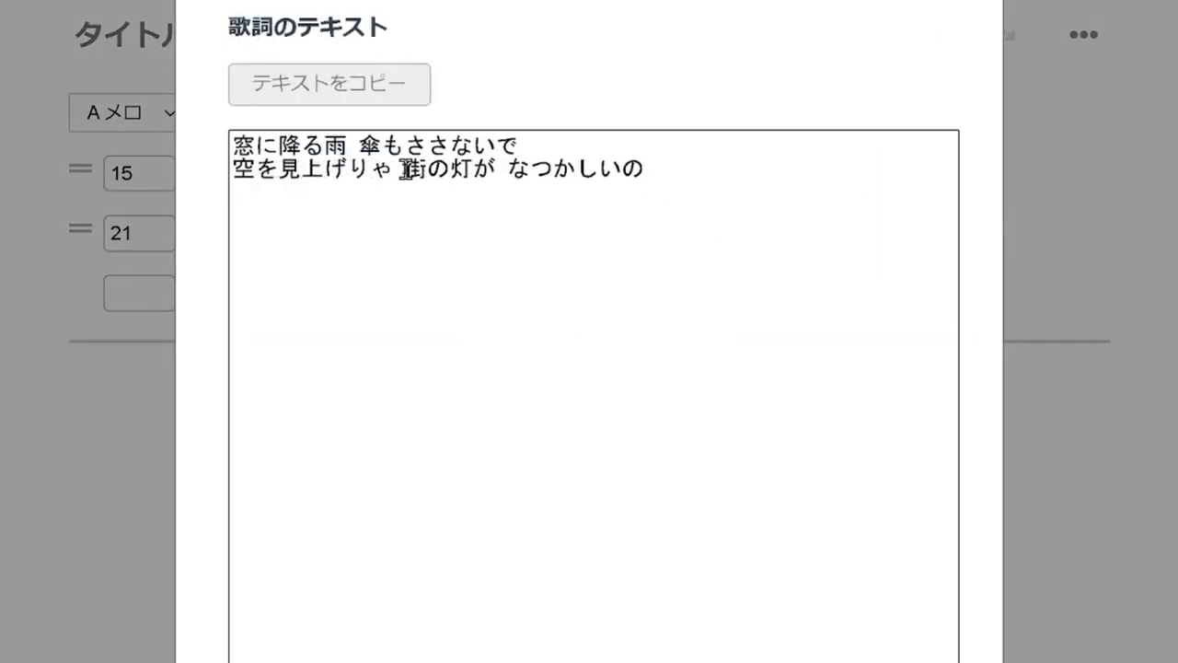
left_click_drag(644, 169, 231, 150)
key("ctrl+c")
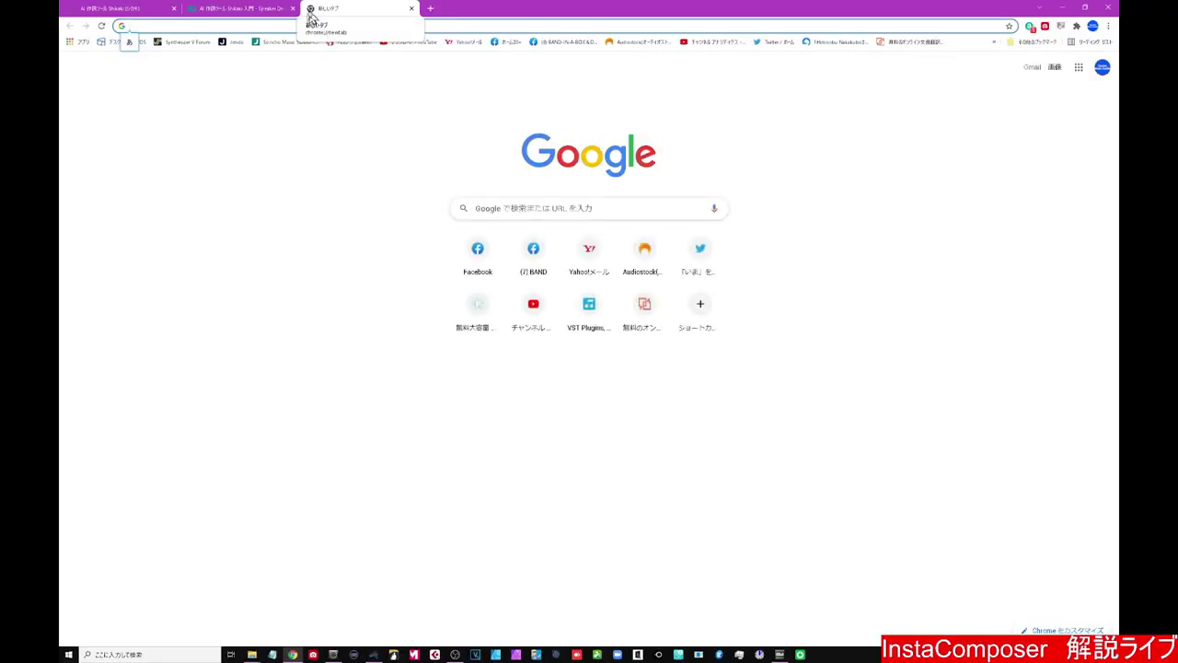
Step: Open the フリがなツール converter in a new browser tab, paste the copied lyrics and convert them to hiragana
left_click(302, 24)
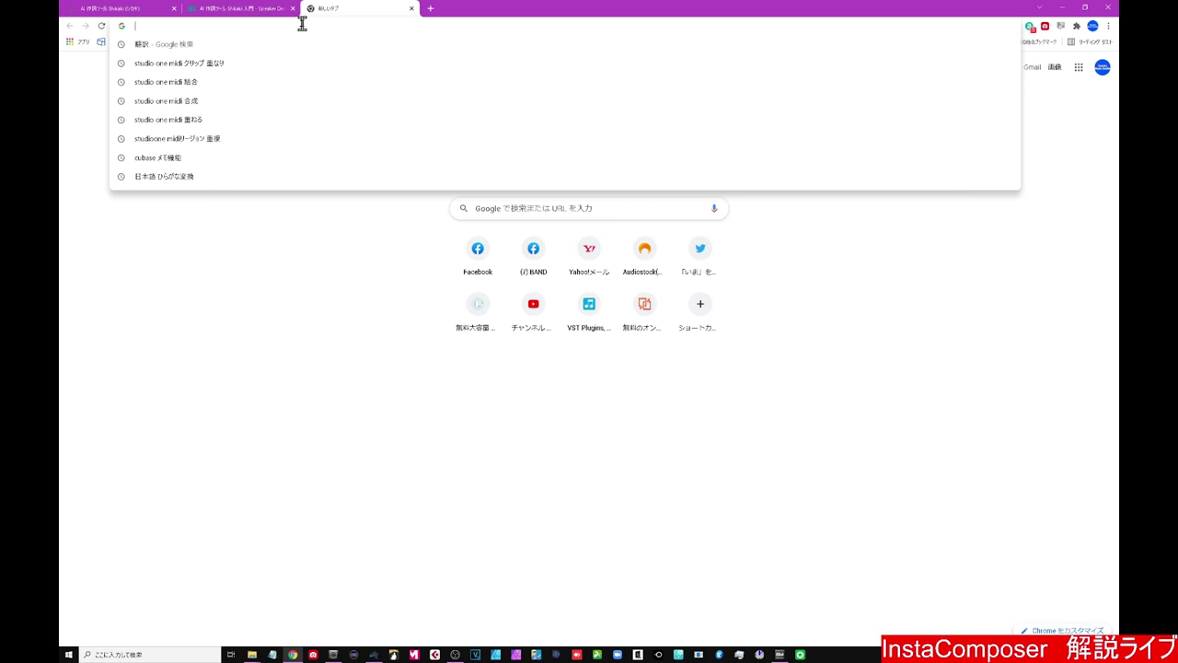
left_click(260, 182)
left_click(254, 173)
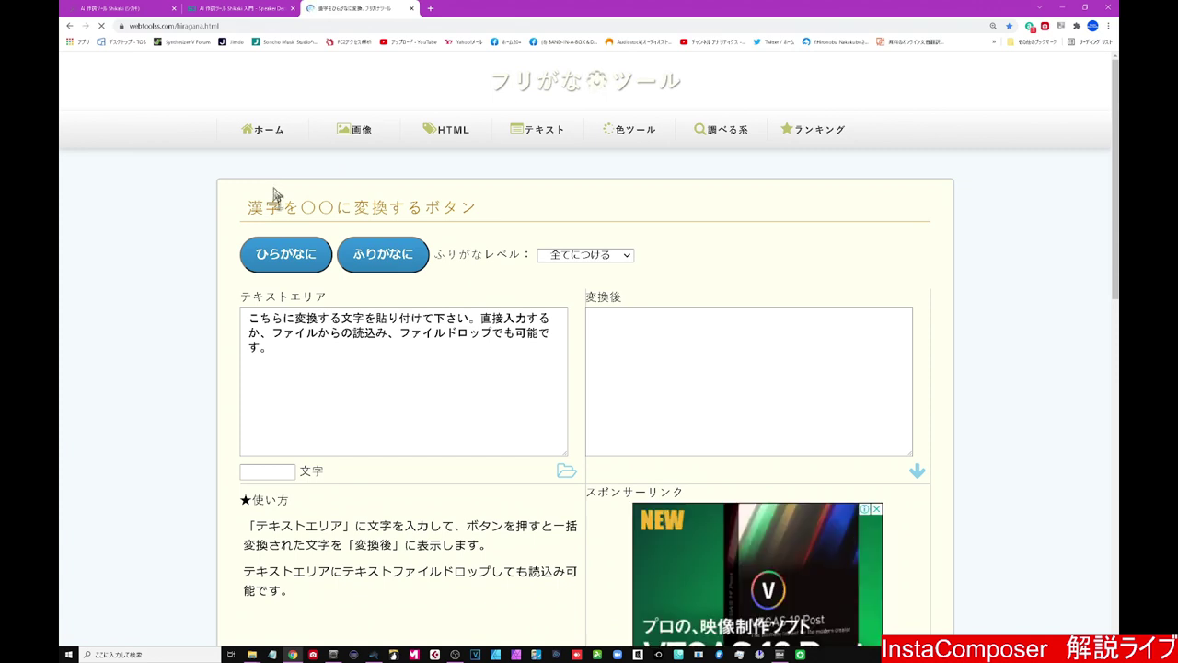
left_click(295, 351)
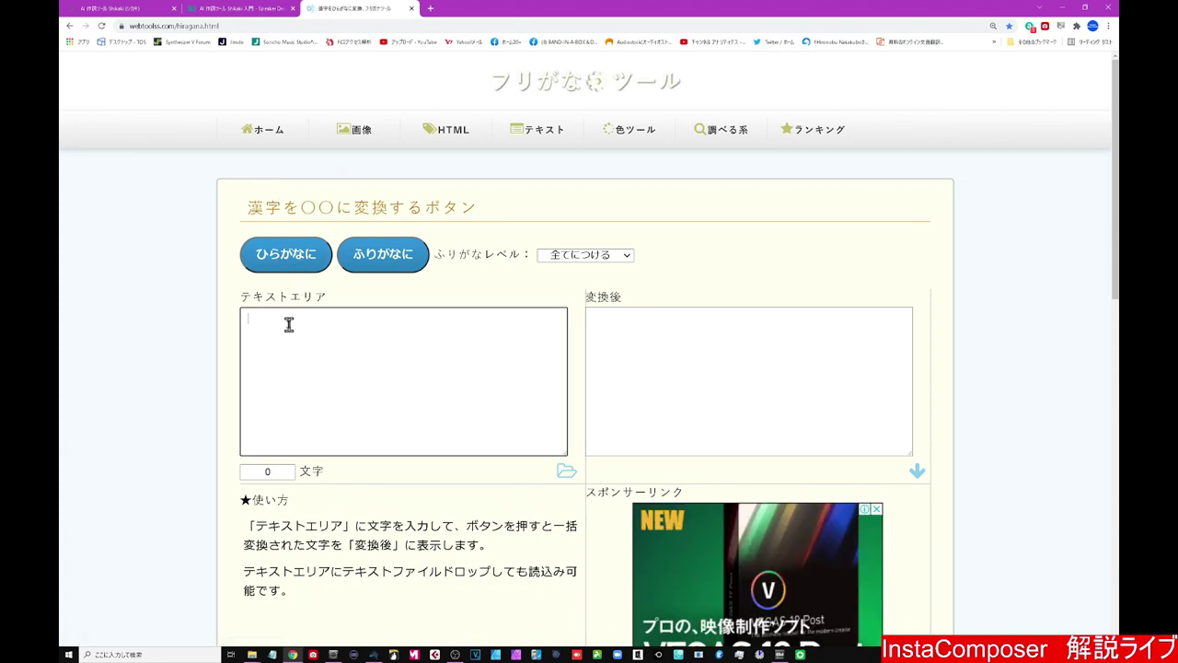
key("ctrl+v")
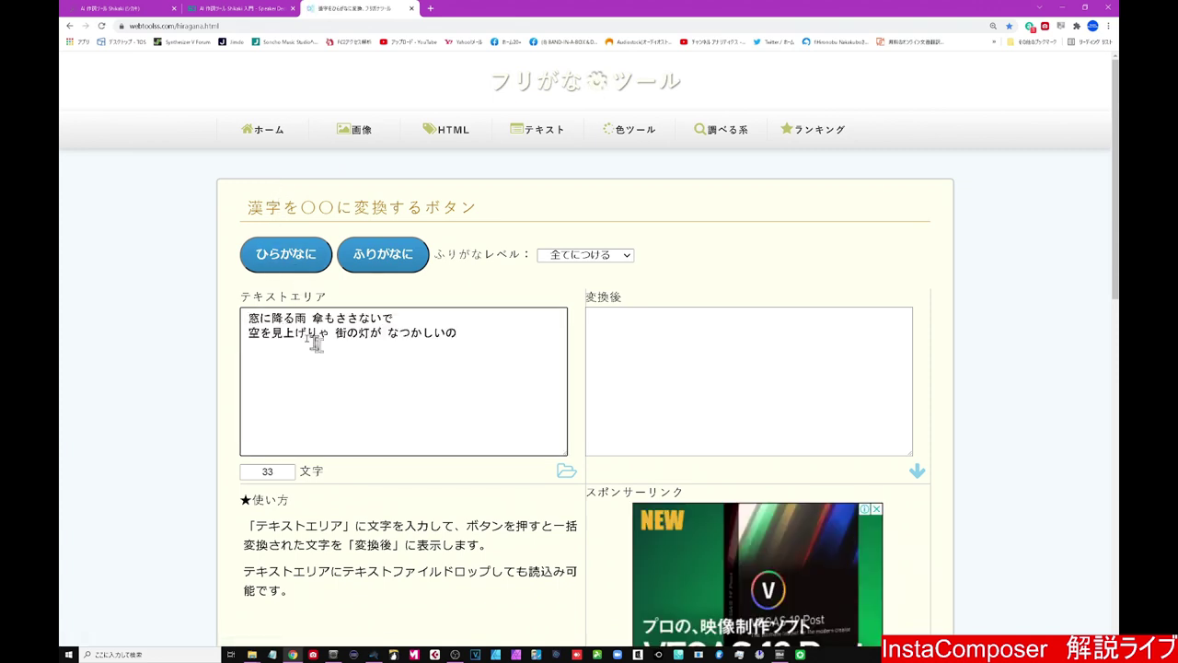
left_click(308, 263)
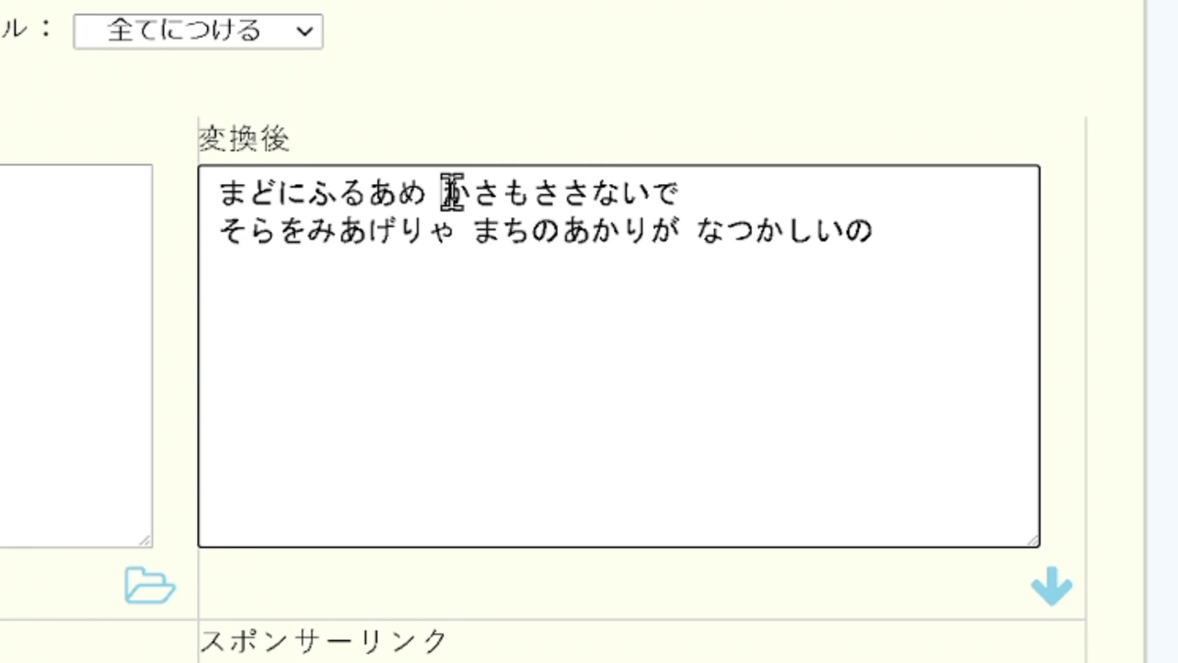
Step: Remove the spaces between the phrases in both lines of the converted hiragana text
left_click(451, 193)
key("BackSpace")
left_click(472, 230)
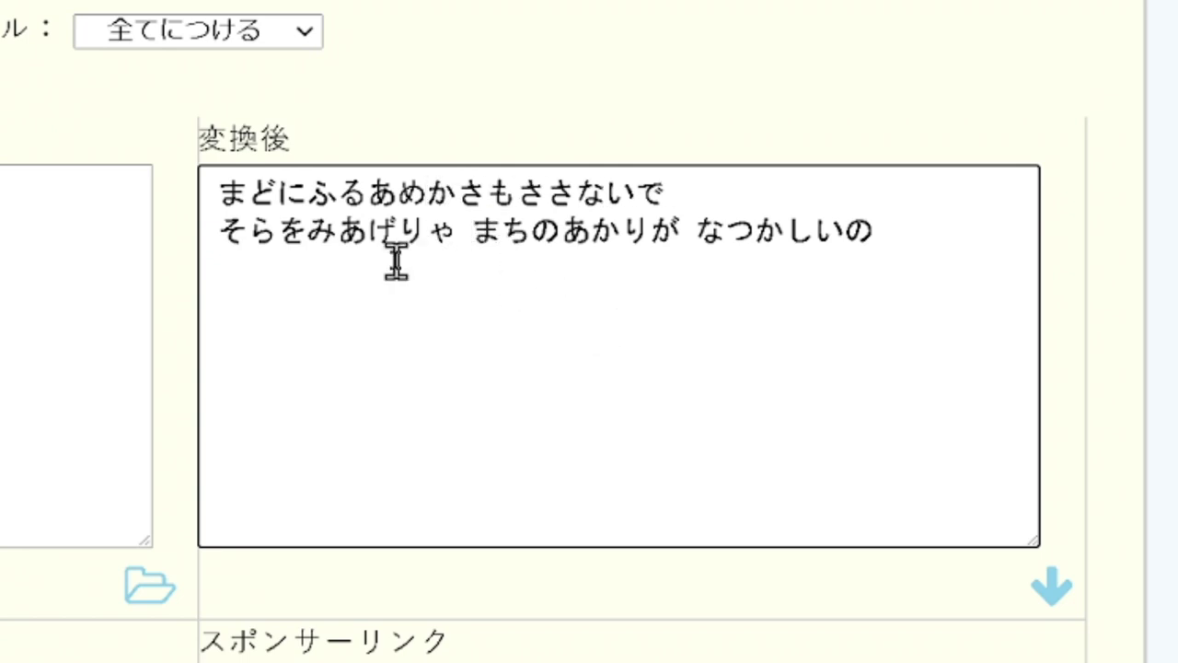
key("BackSpace")
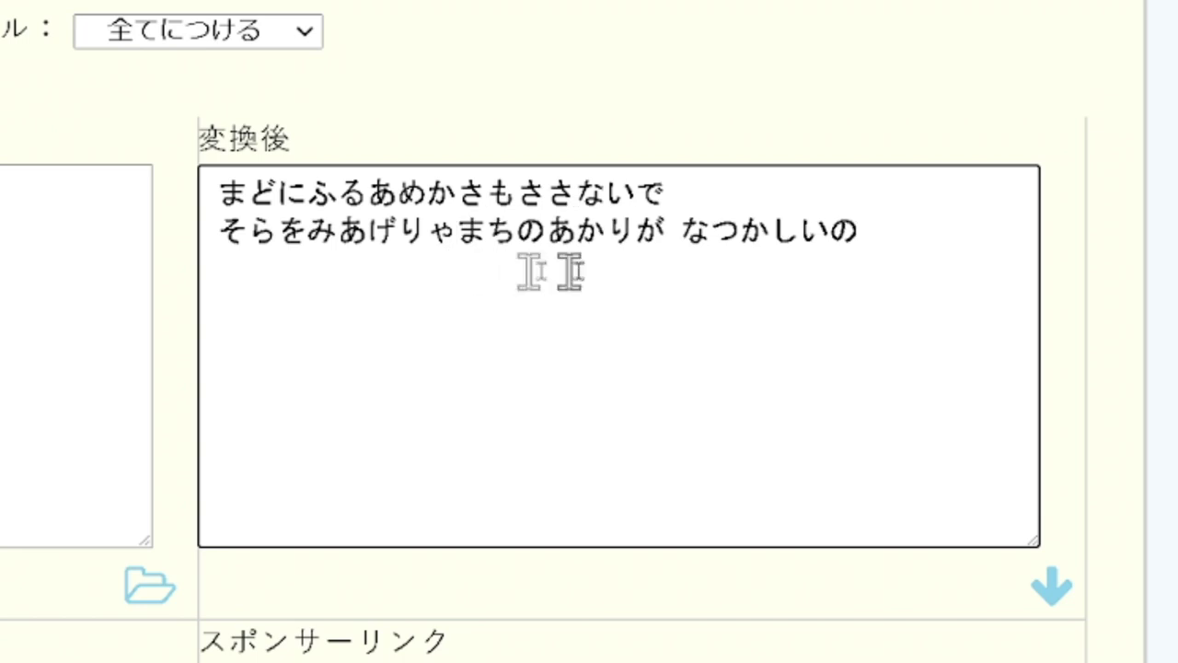
left_click(686, 235)
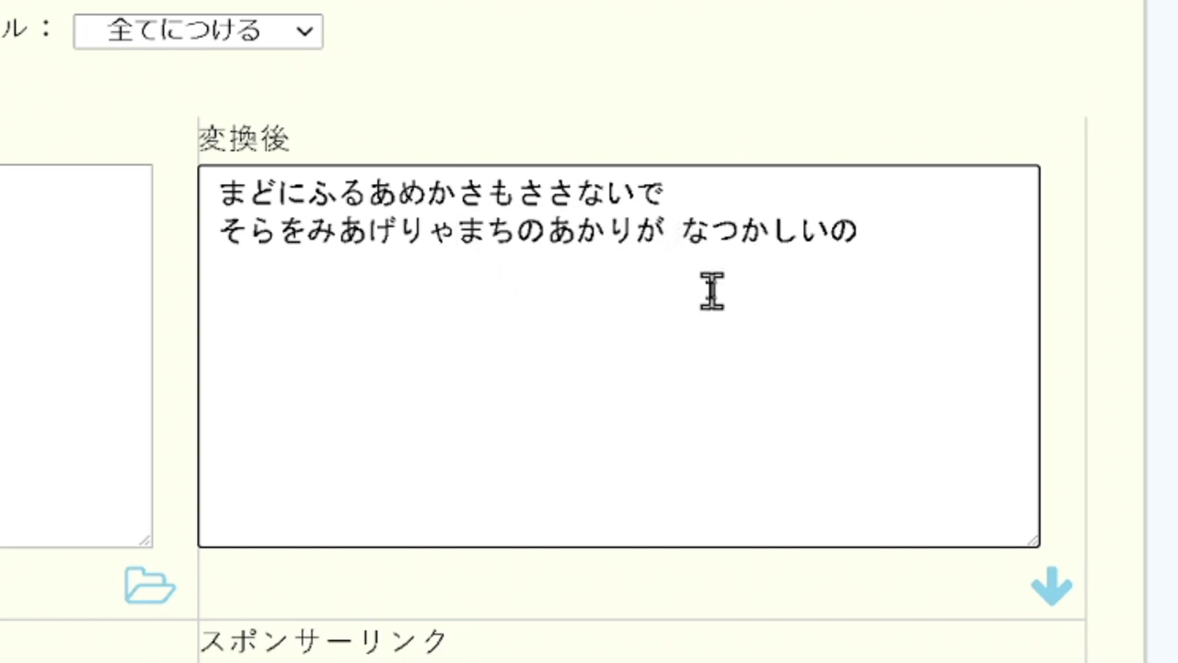
key("BackSpace")
Step: Copy the line まどにふるあめかさもささないで and replace the la lyrics of the notes in Synthesizer V with it
left_click_drag(662, 193, 211, 181)
key("ctrl+c")
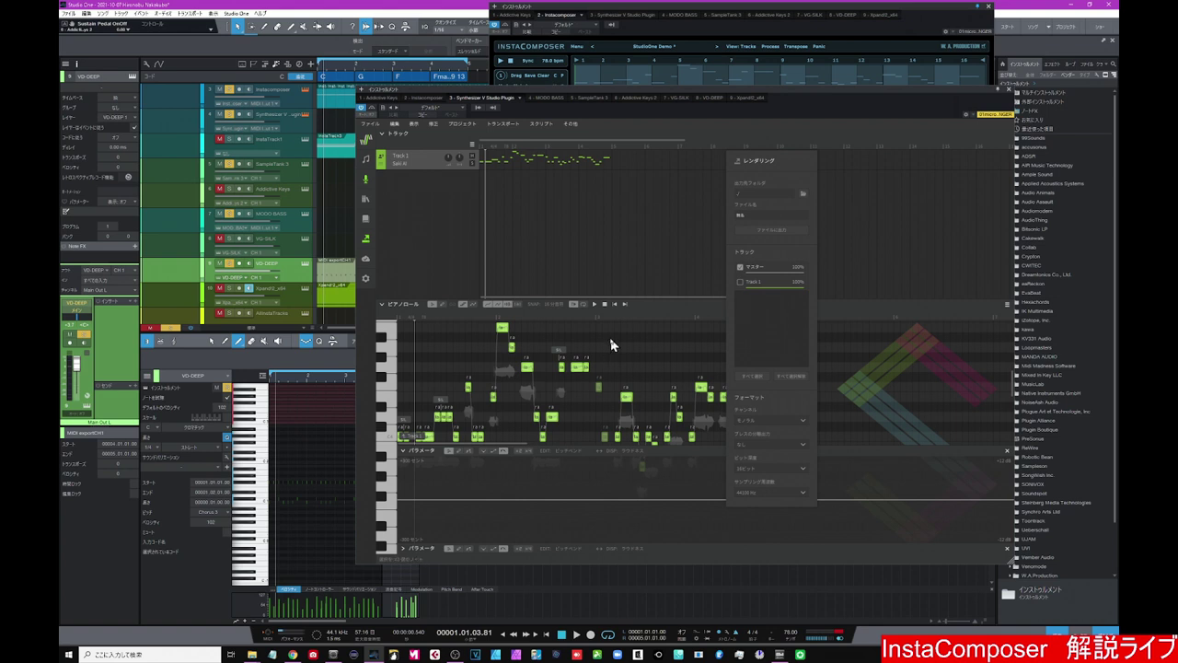
key("ctrl+l")
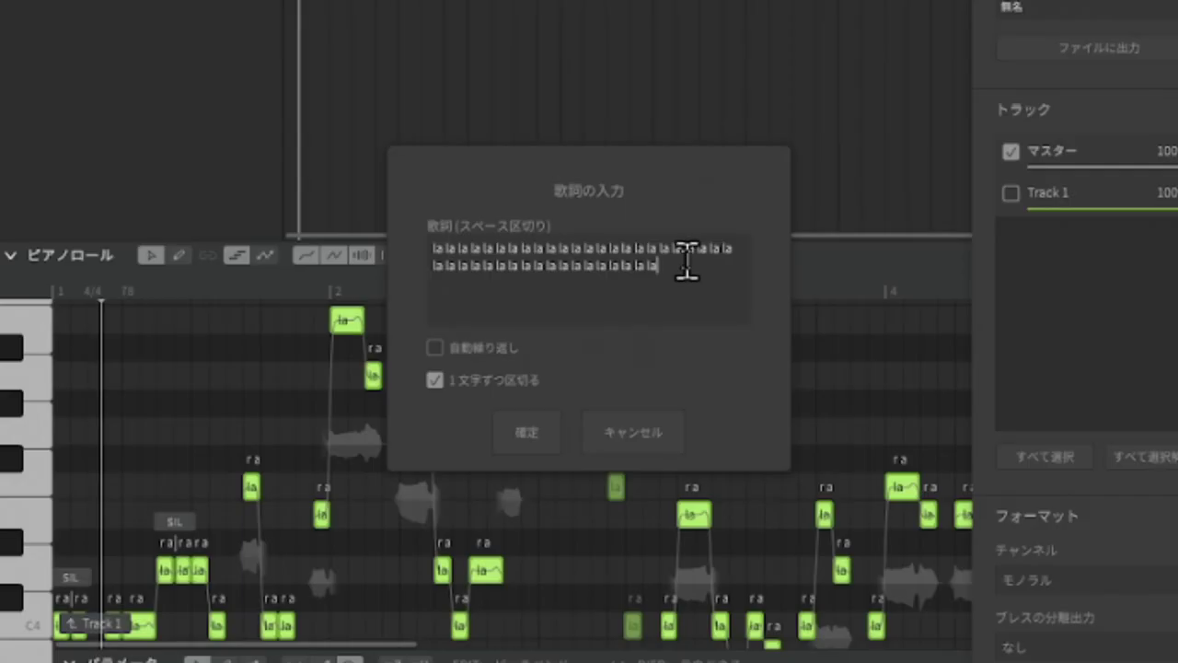
left_click_drag(623, 303, 517, 302)
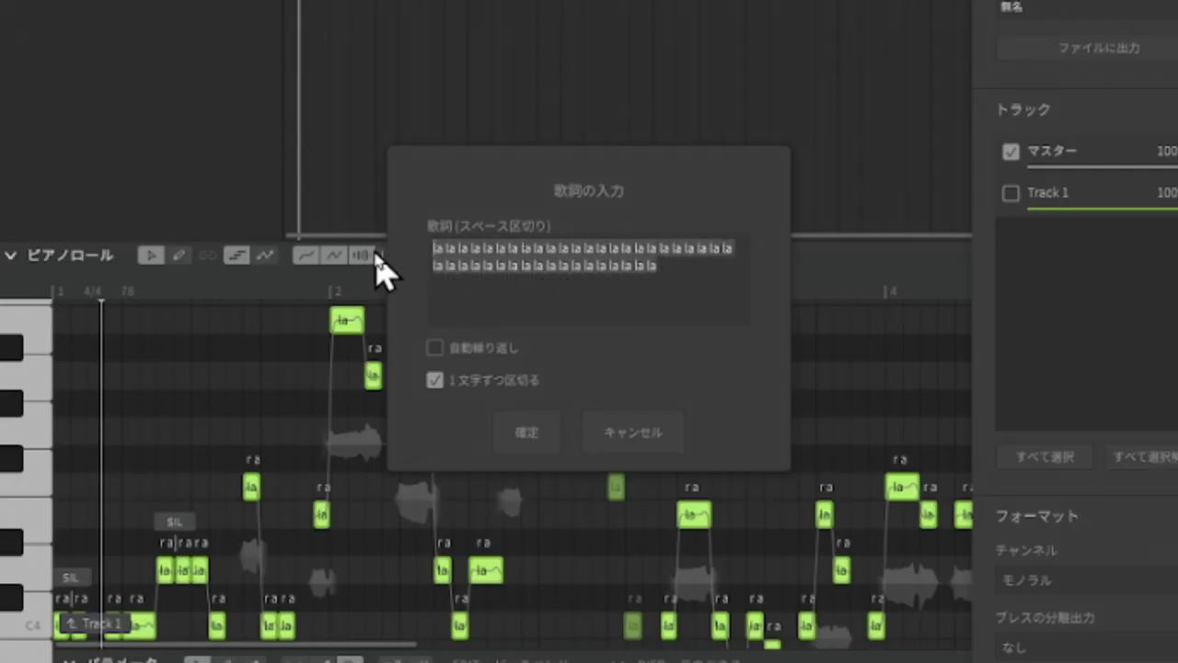
key("ctrl+v")
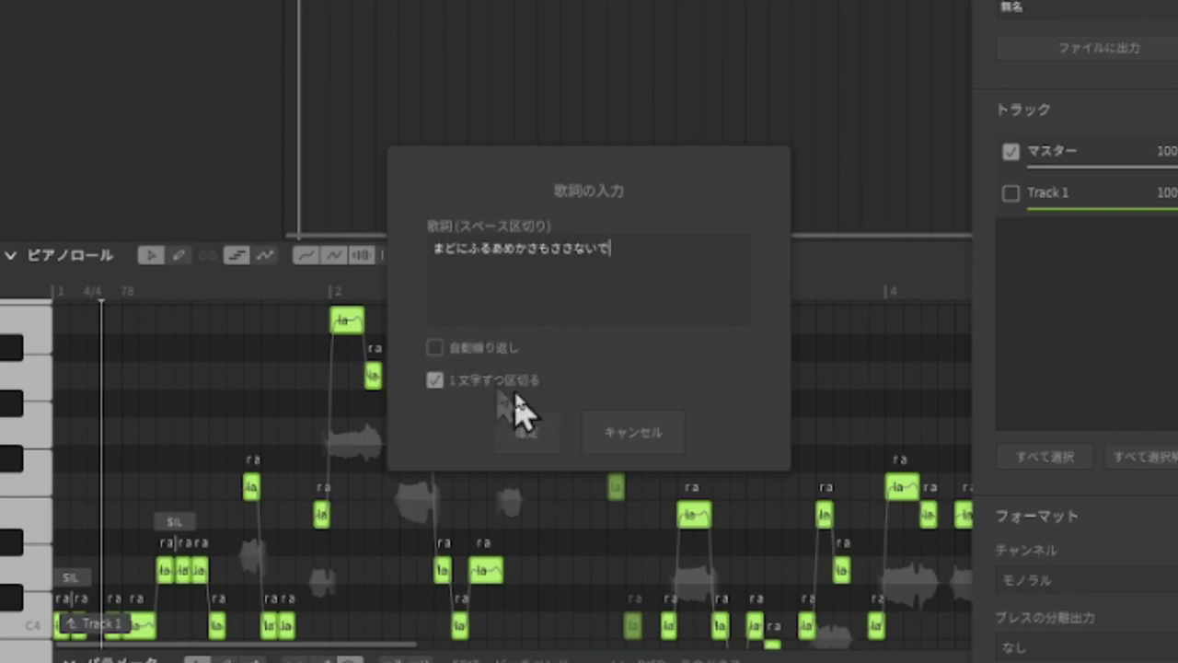
left_click(539, 430)
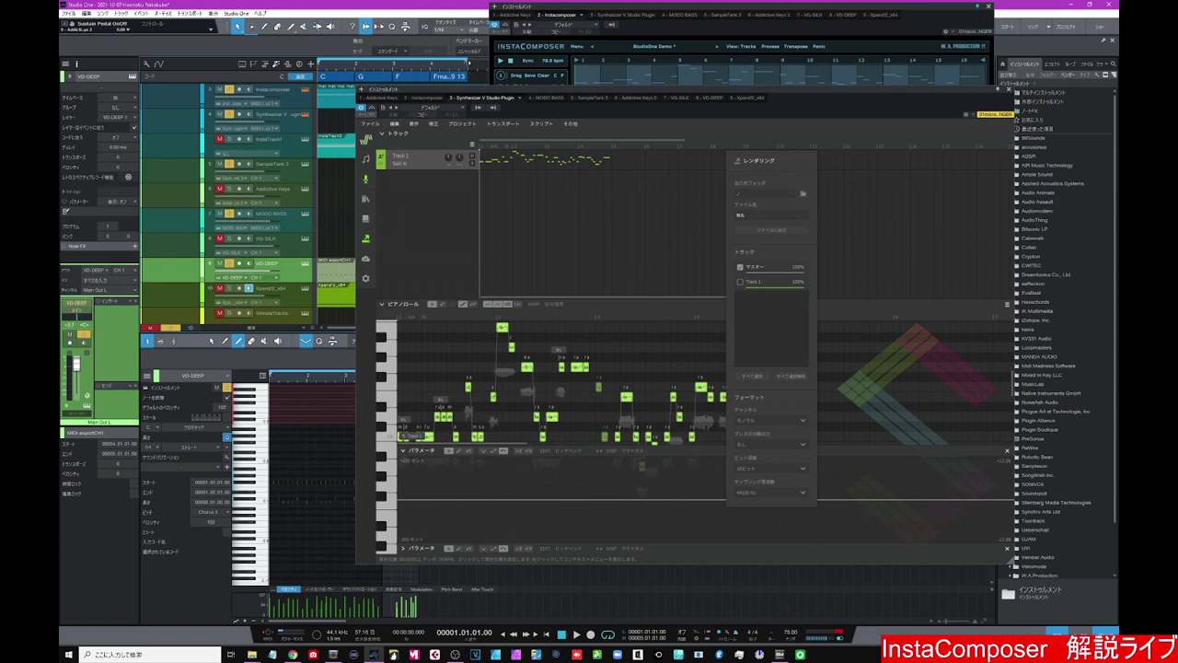
Step: Shorten Studio One's loop range to the first two bars and play the vocal with its new lyrics
left_click_drag(469, 60, 395, 64)
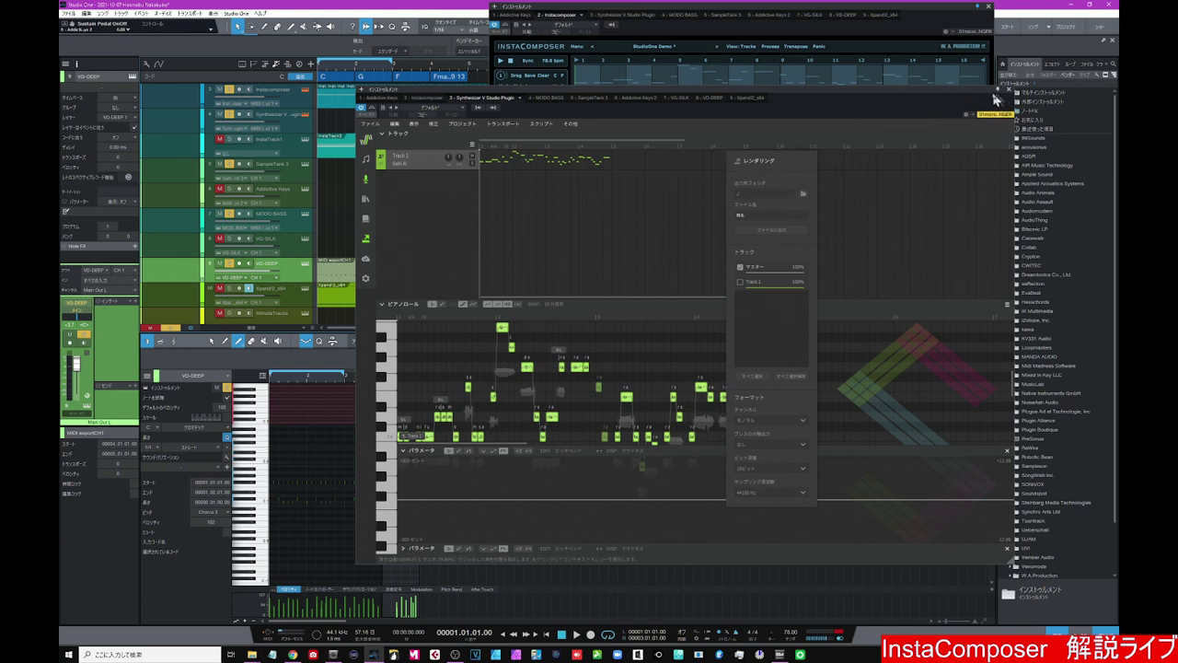
left_click(576, 635)
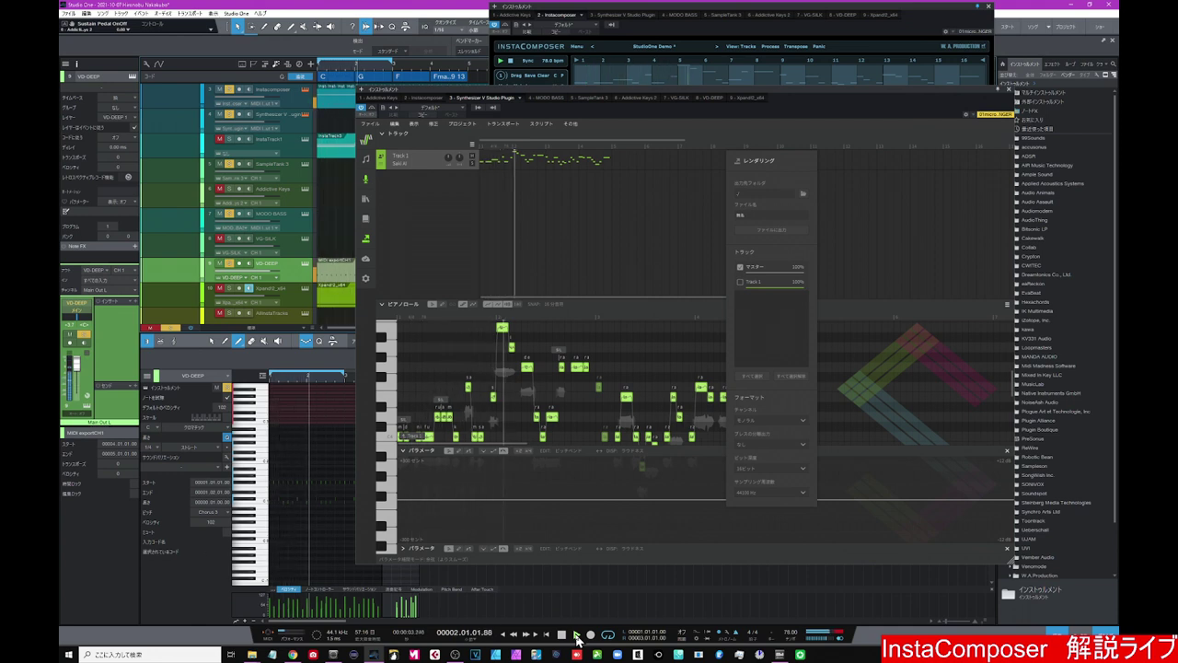
left_click(563, 634)
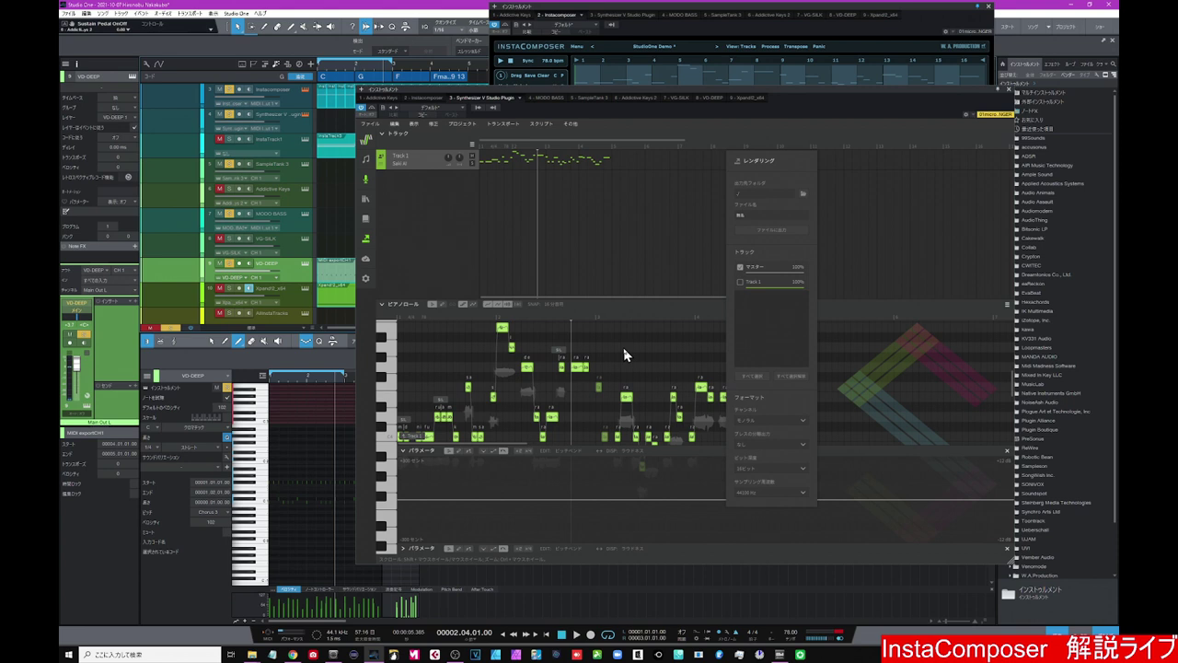
Step: Apply the automatic pitch adjustment (ピッチ自動調整) to the selected vocal notes in Synthesizer V with a raised expressiveness
left_click(434, 123)
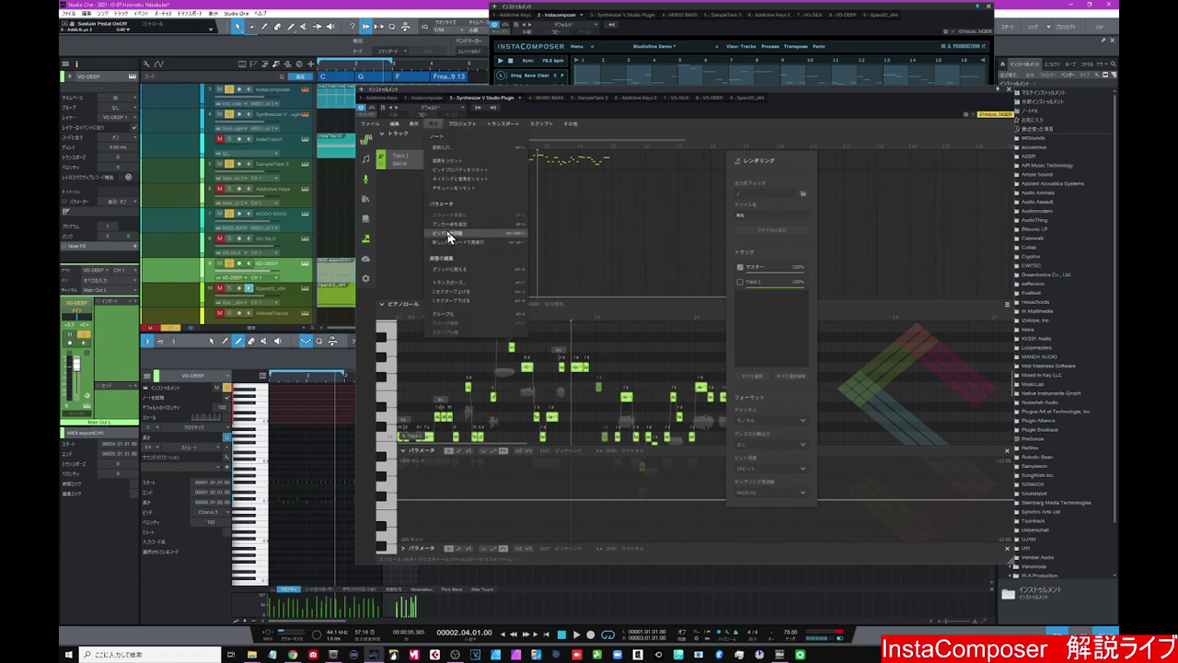
left_click(449, 237)
left_click_drag(533, 318, 612, 327)
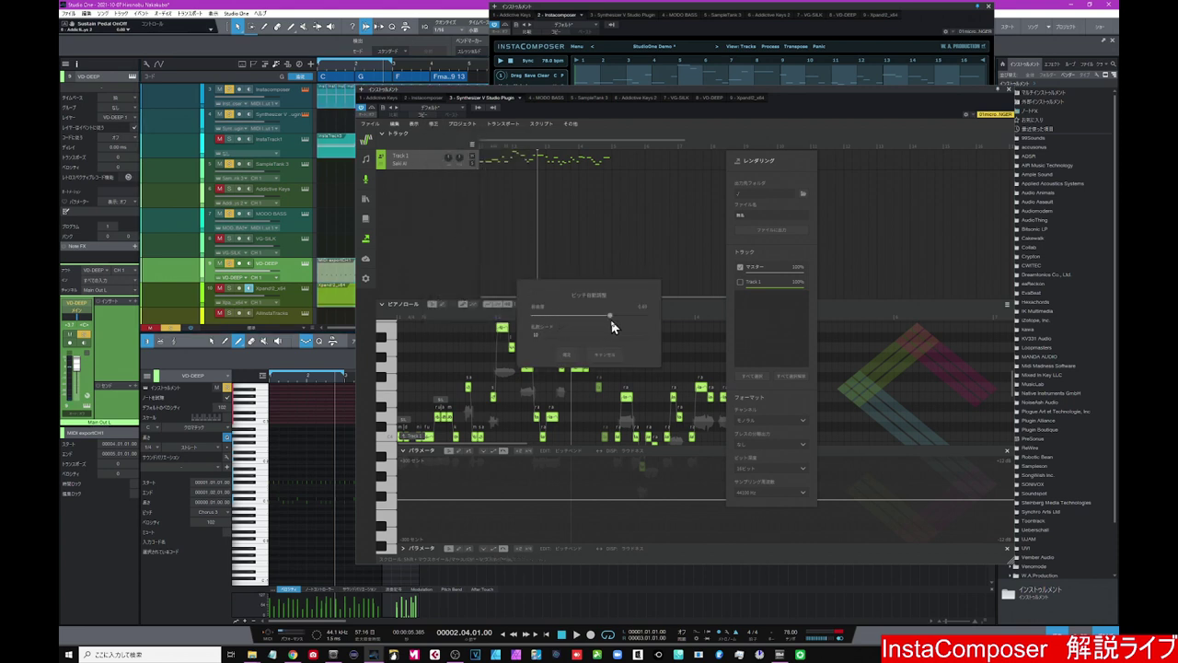
left_click(568, 355)
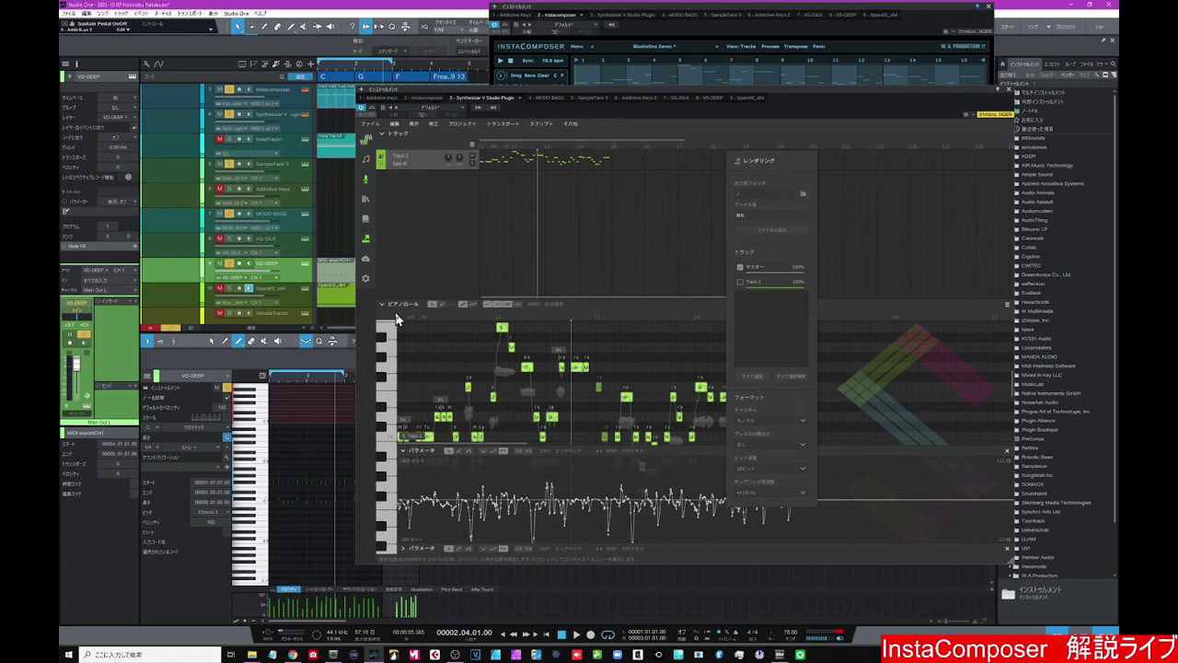
Step: Play the tuned vocal from the start of the song, and close the Synthesizer V window
key("Home")
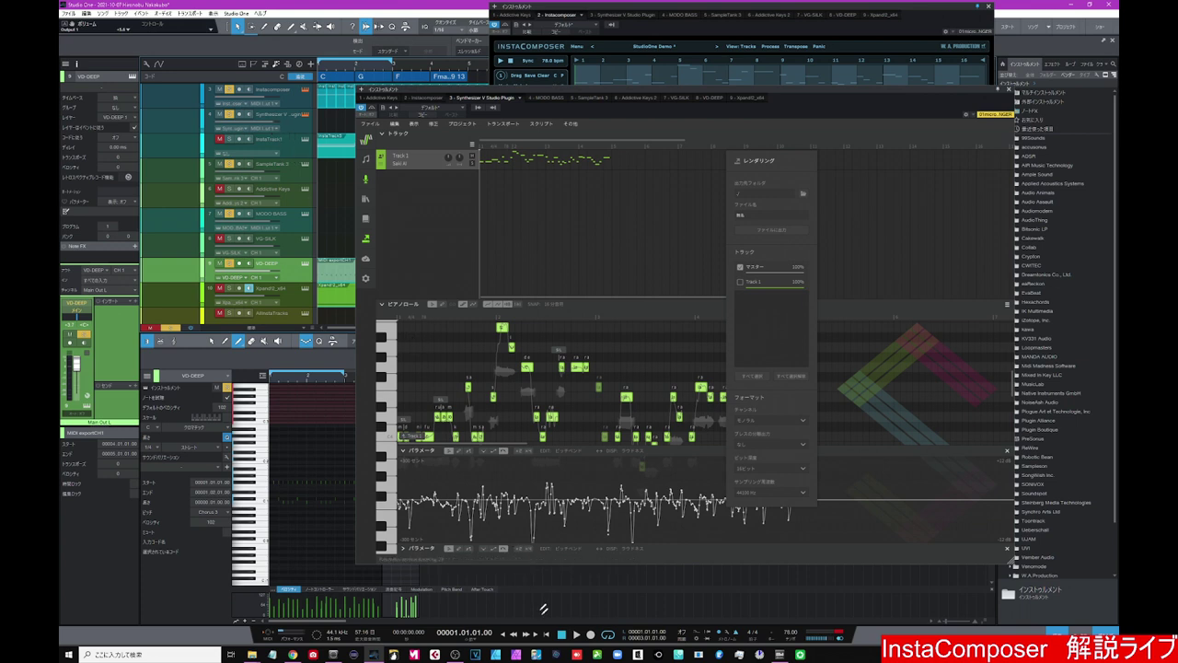
left_click(576, 635)
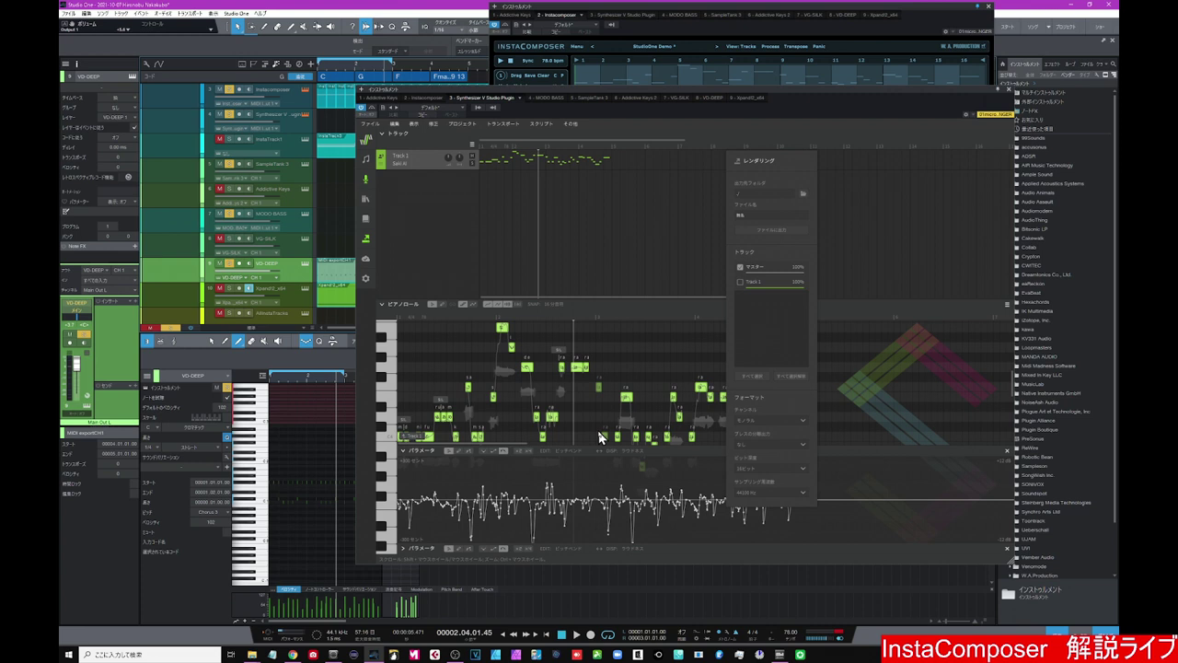
left_click(1009, 90)
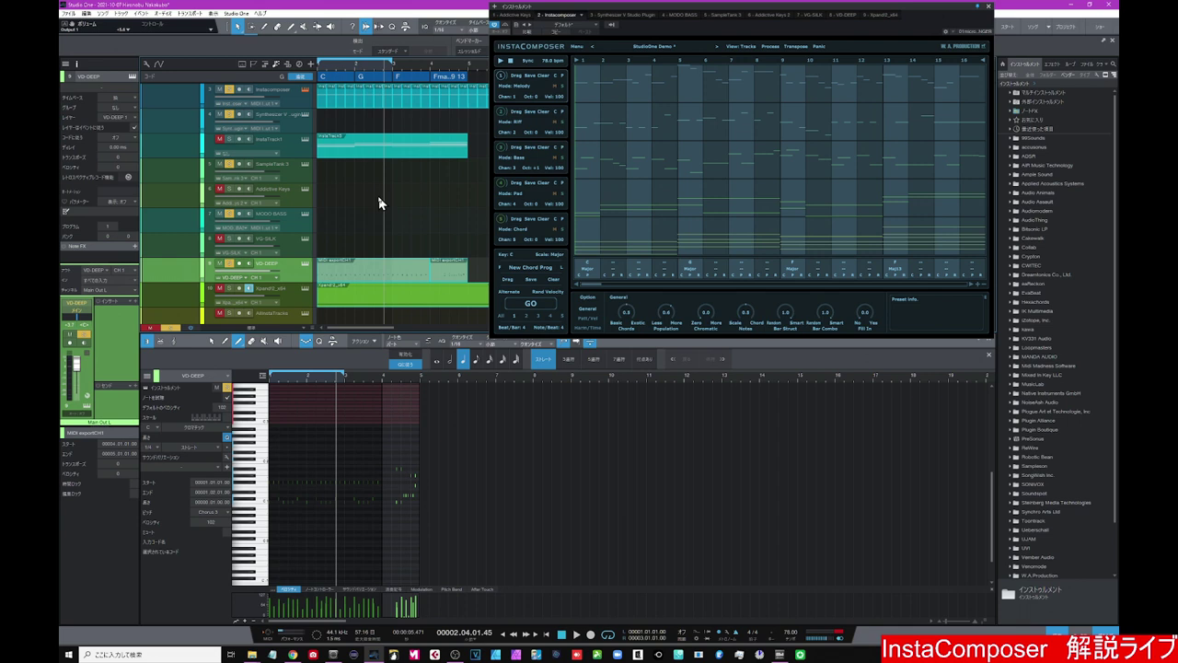
Step: Create an empty part over the first four bars of the yellow instrument track and return the playhead to the song start
left_click(297, 311)
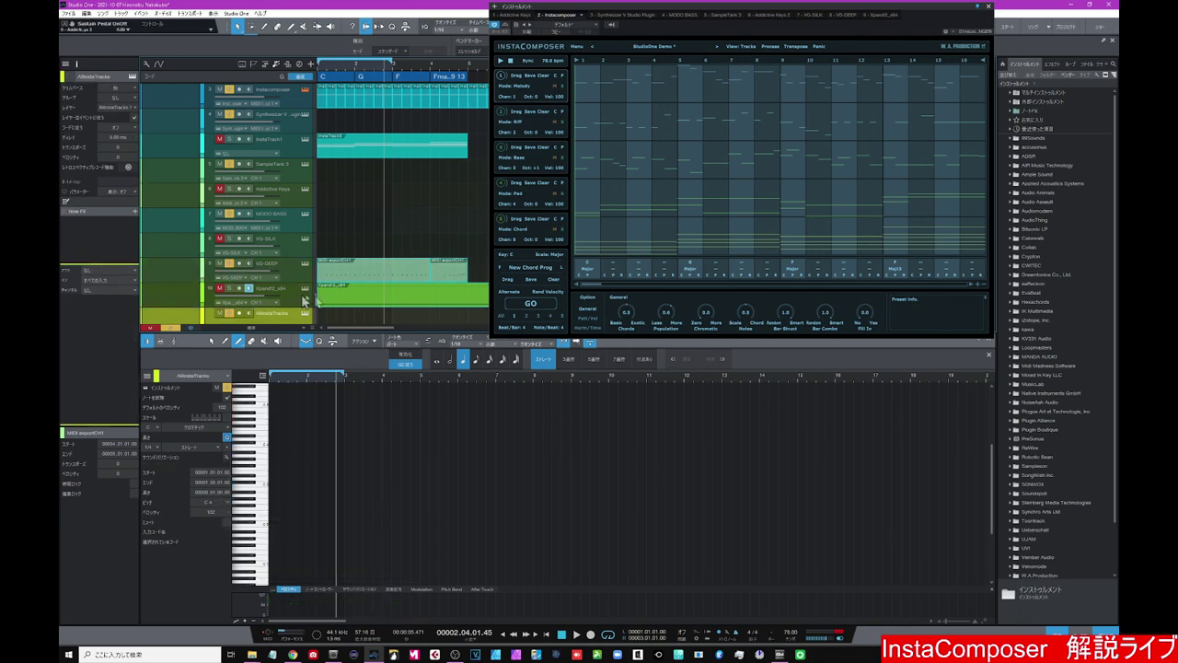
left_click(292, 26)
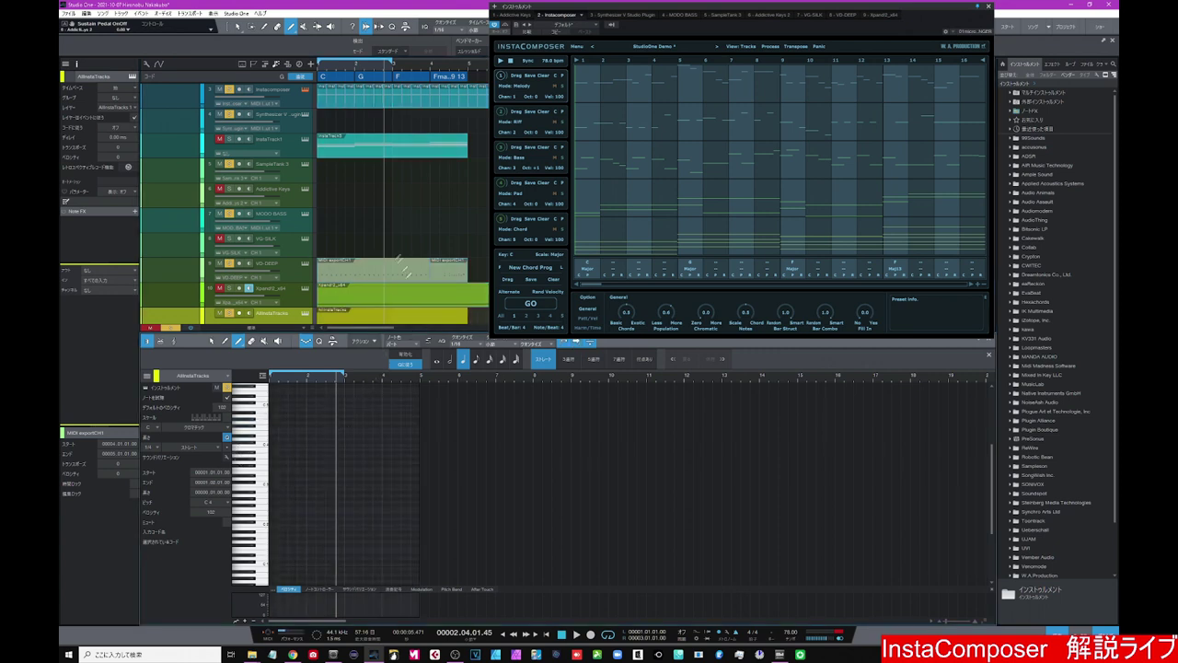
scroll(277, 251, "down", 2)
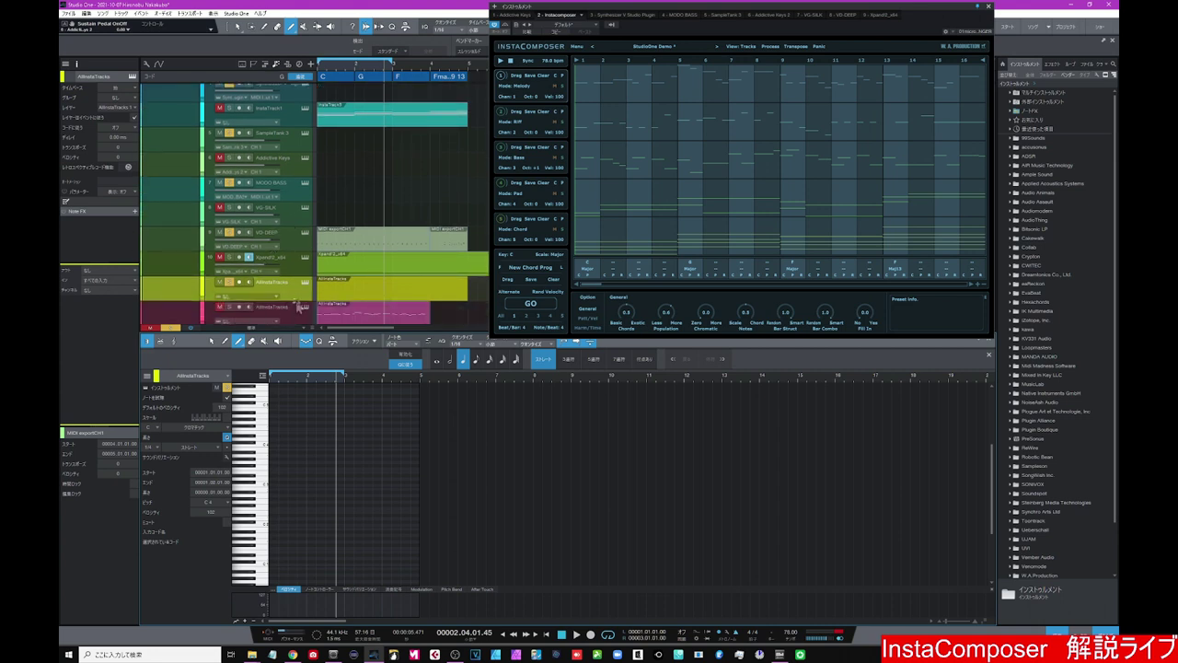
scroll(296, 285, "down", 1)
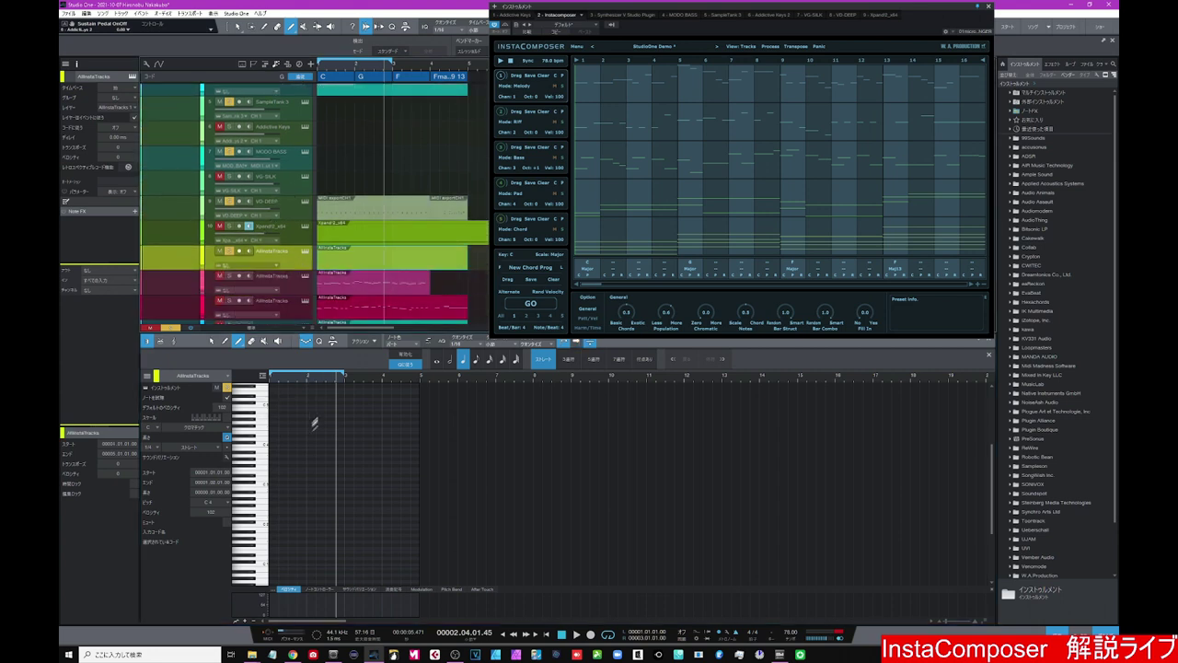
left_click(269, 378)
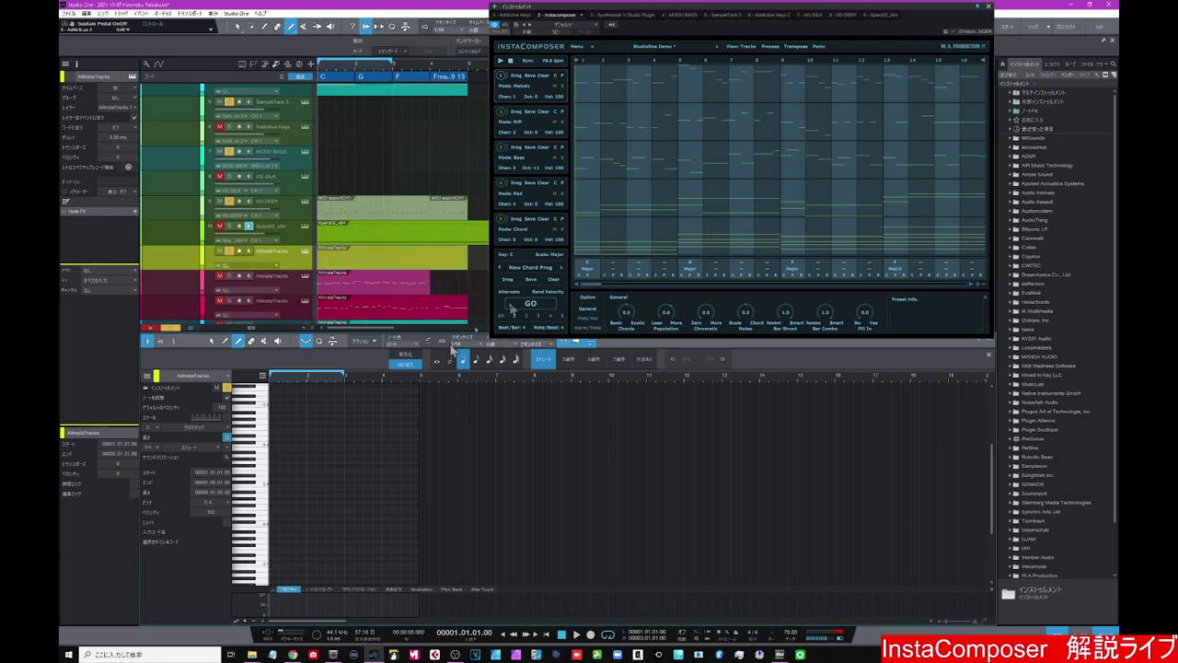
Step: Switch to Chrome, open Chord Worker DL in a new tab and enlarge the page
key("alt+Tab")
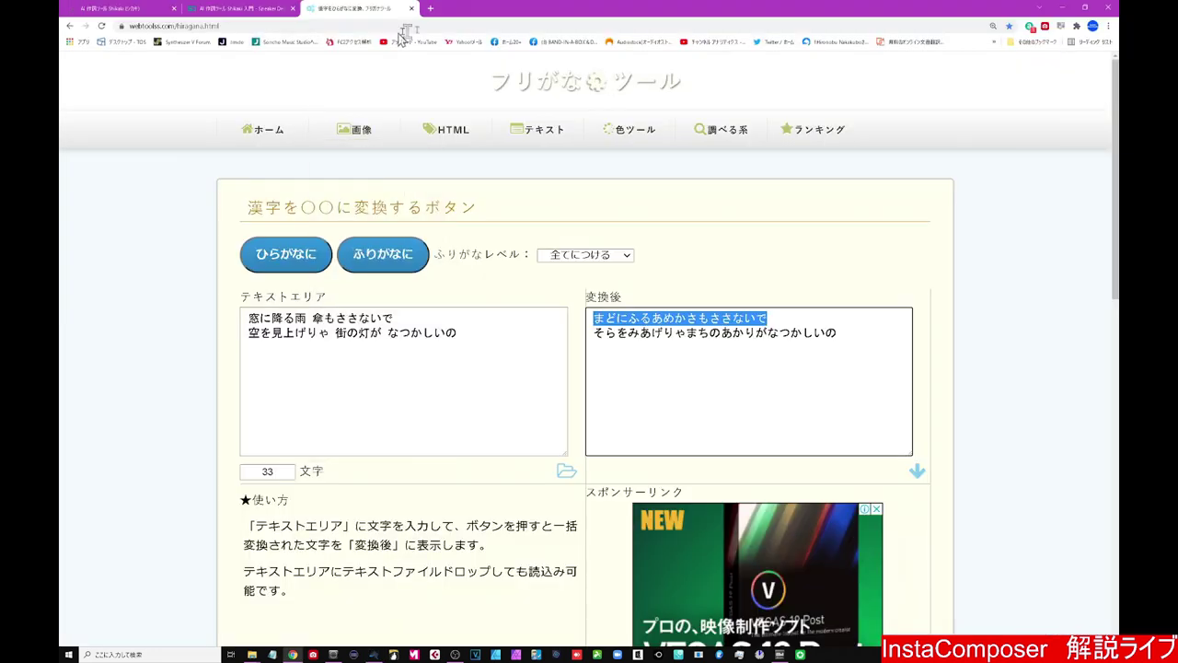
left_click(431, 9)
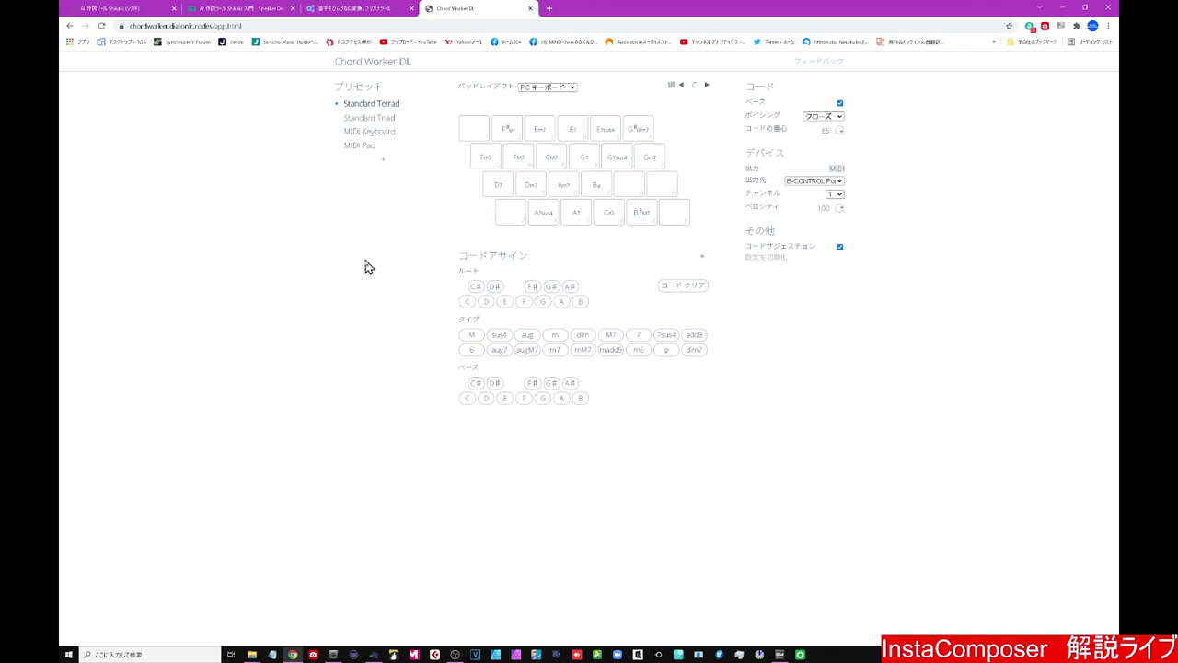
key("ctrl+plus")
key("ctrl+plus")
key("ctrl+plus")
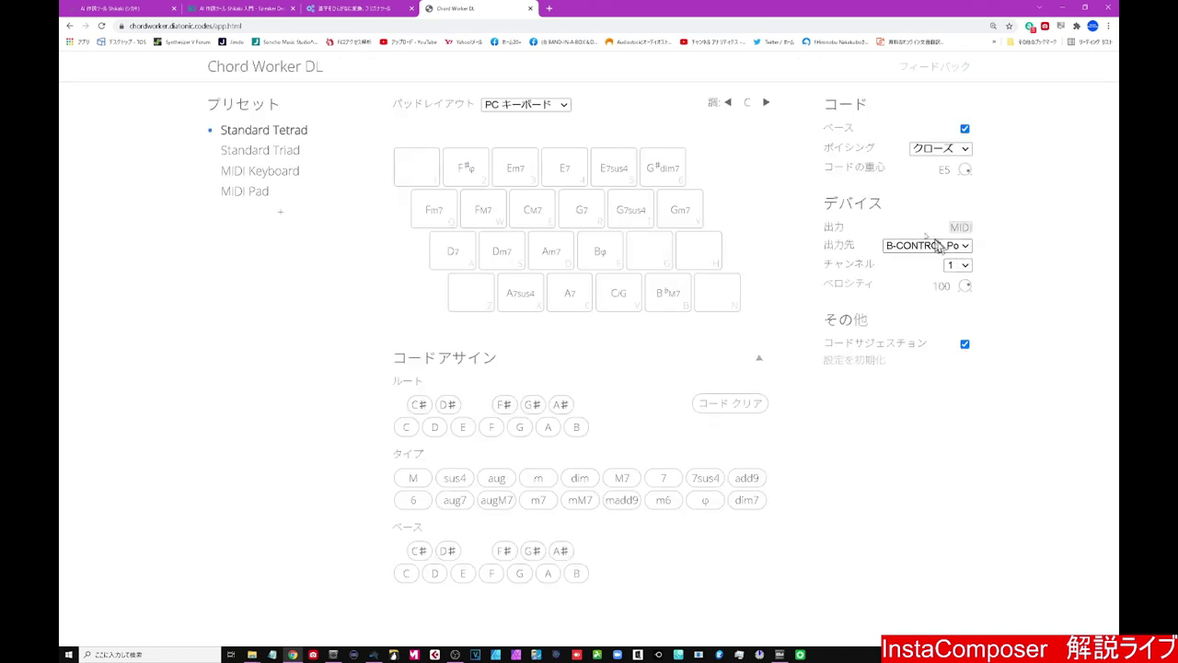
Step: Set Chord Worker's output to ブラウザ and audition the D7, FM7 and Em7 chords
left_click(963, 230)
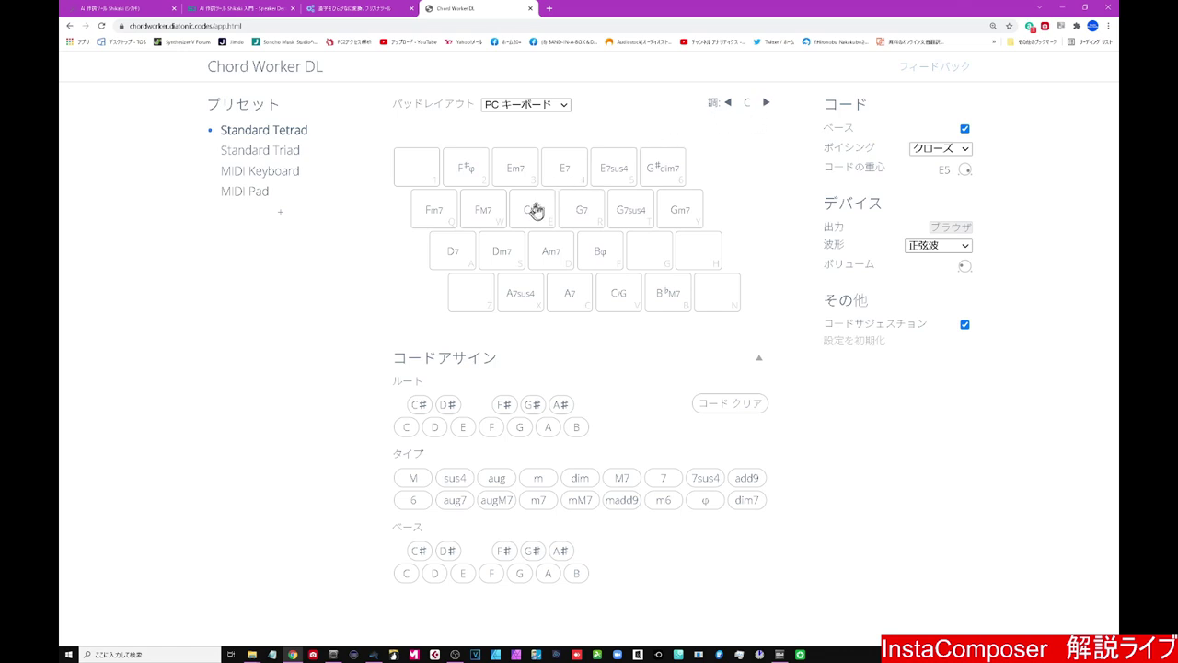
key("a")
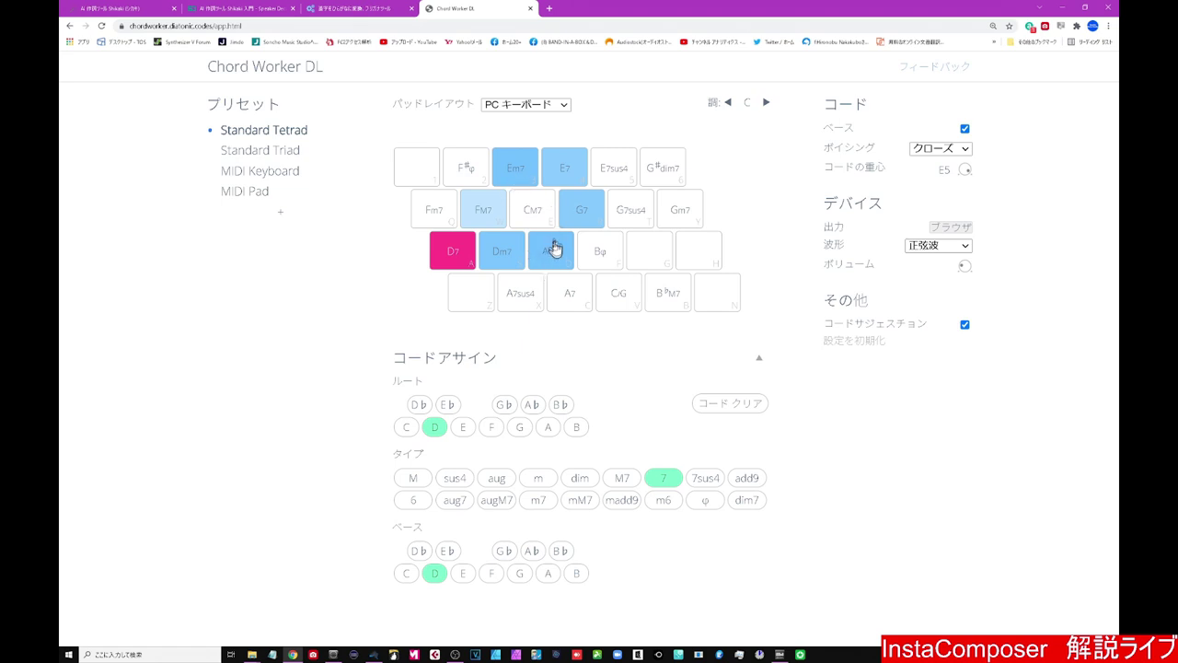
left_click(487, 217)
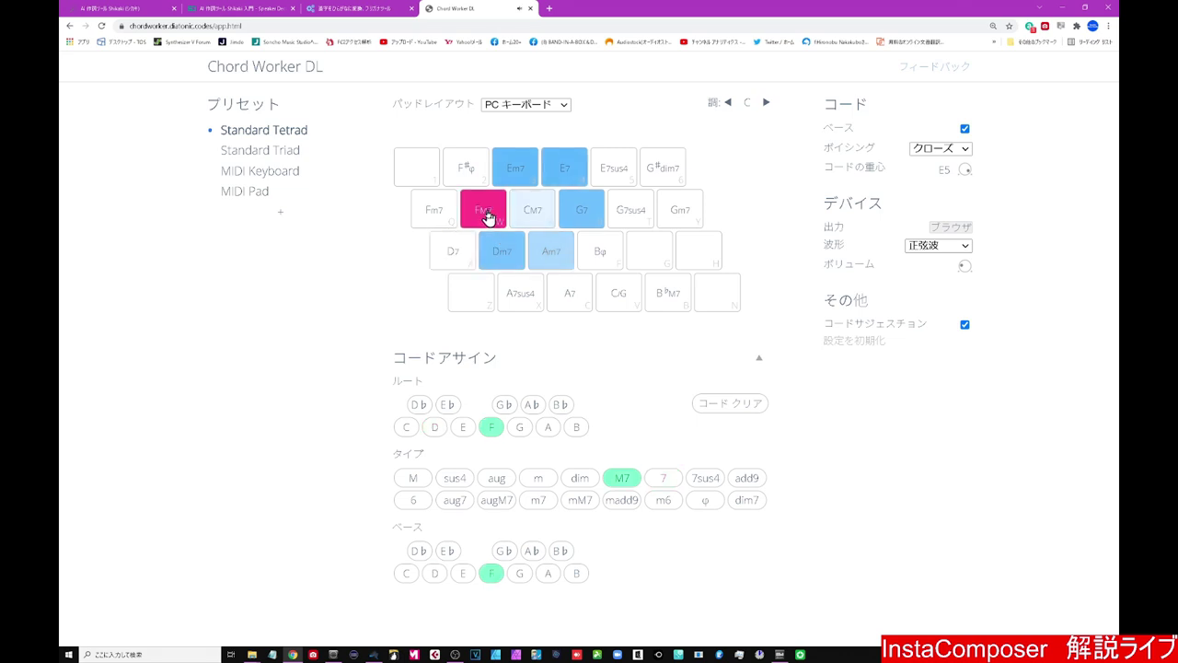
left_click(504, 180)
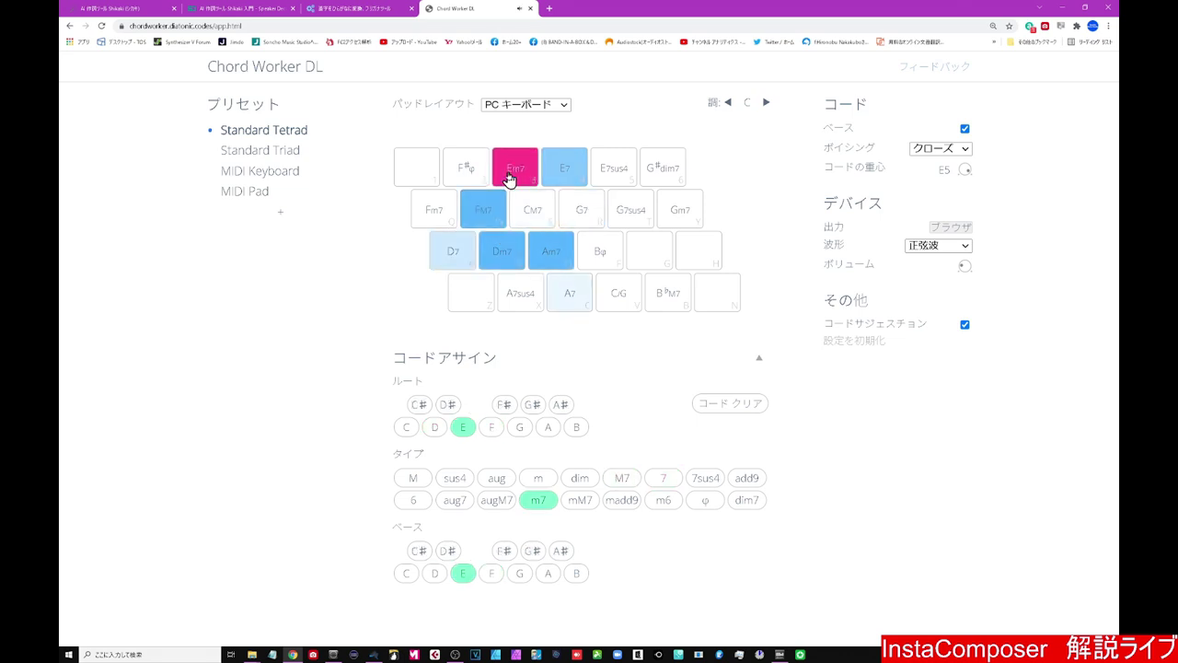
Step: Set Chord Worker's output to MIDI with loopMIDI Port as the destination
left_click(957, 228)
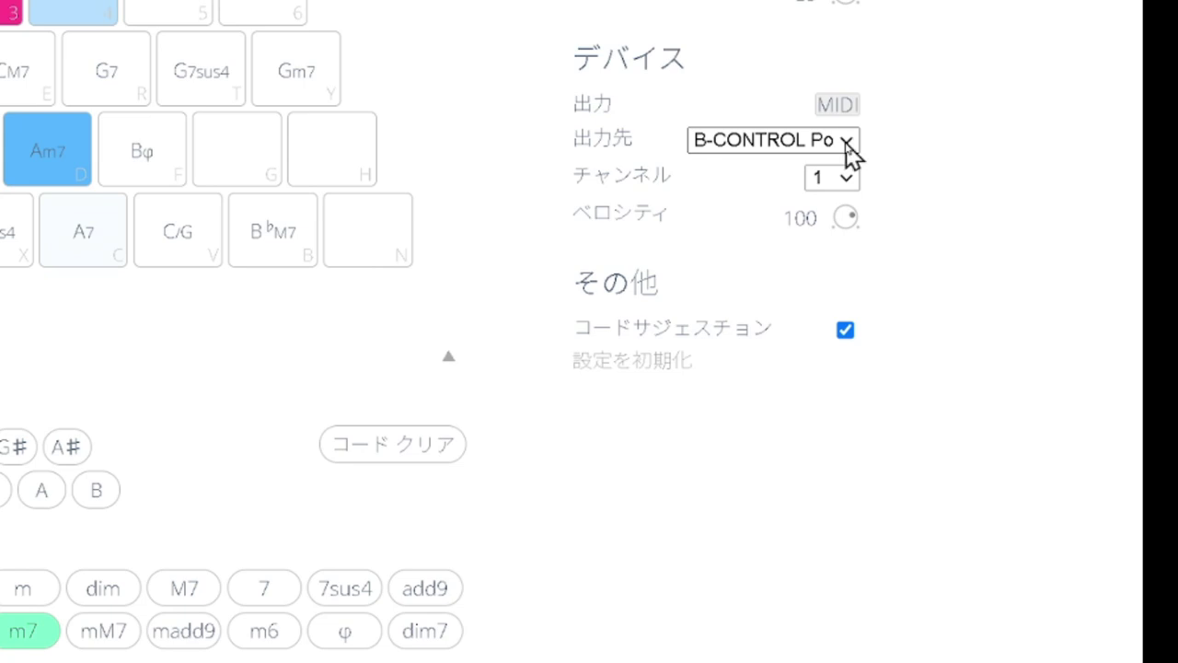
left_click(847, 148)
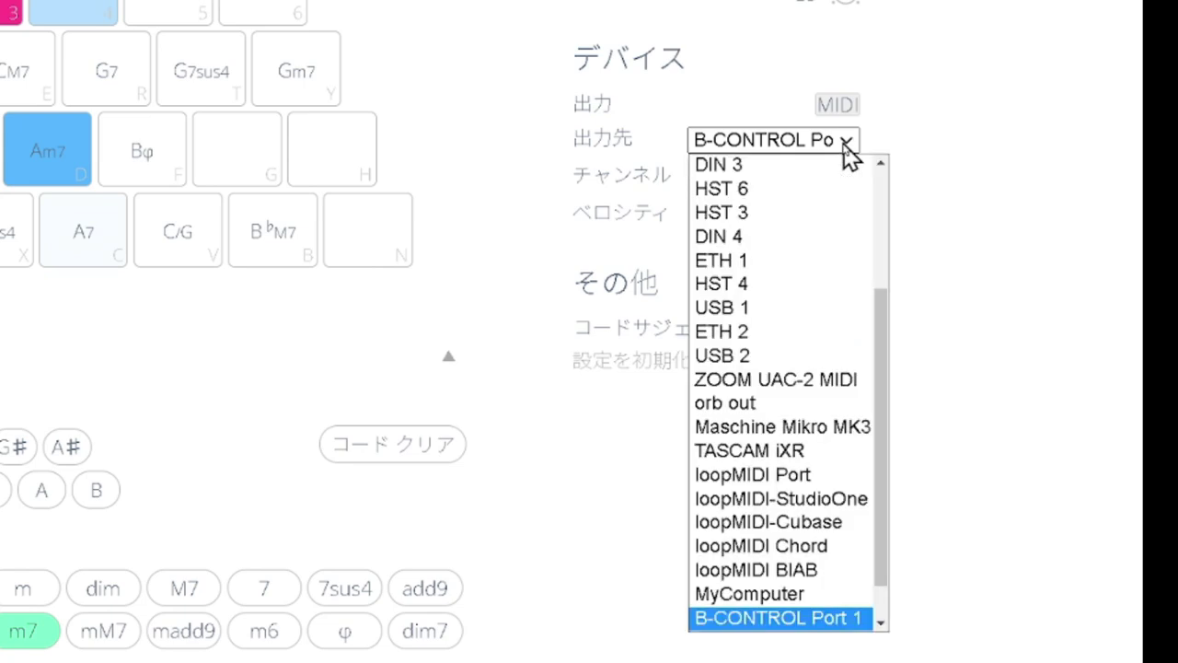
left_click(822, 479)
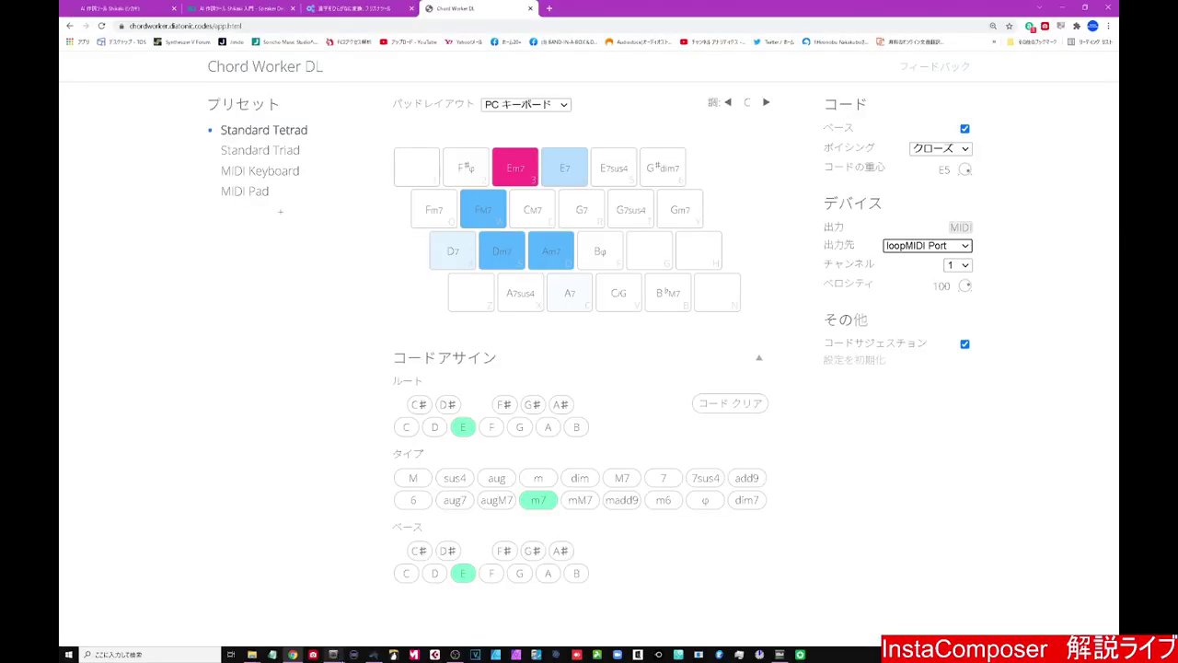
Step: Switch to Studio One and check the receiving port of the ChordWalker device in the external device options
left_click(372, 654)
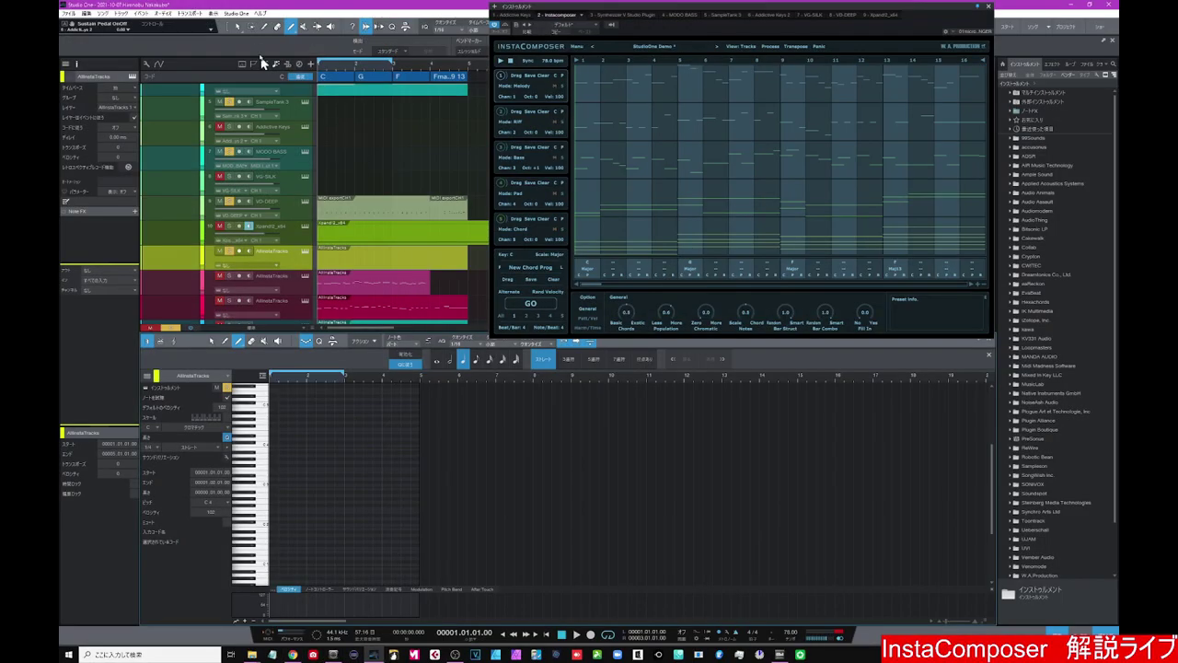
left_click(236, 13)
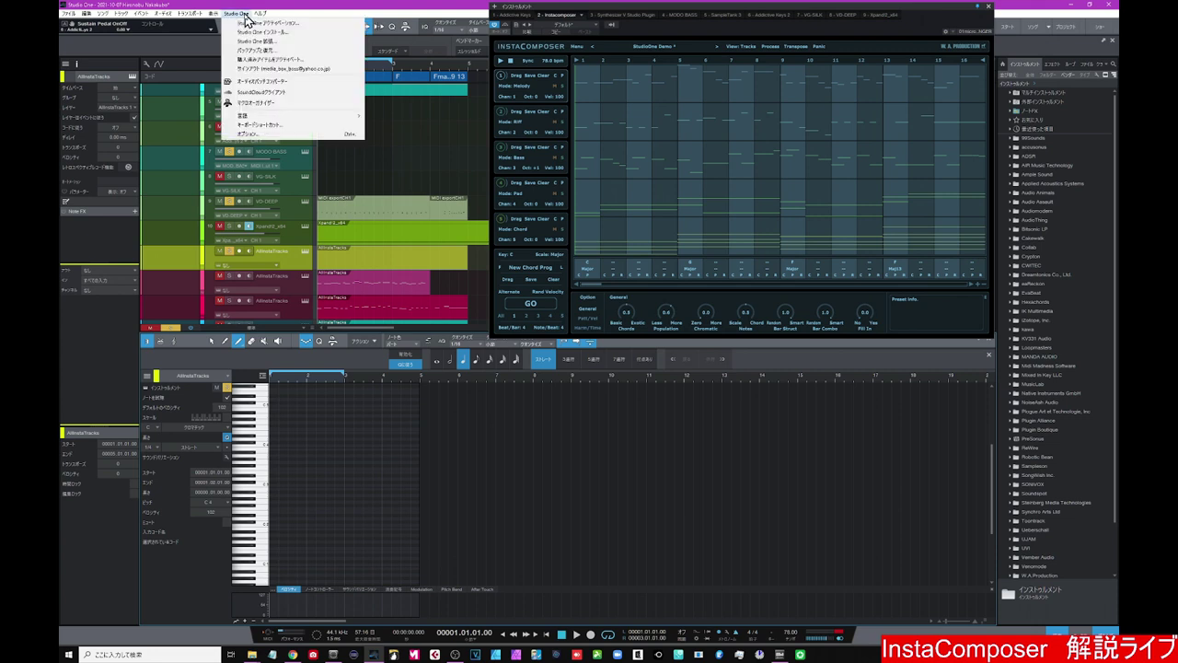
left_click(253, 130)
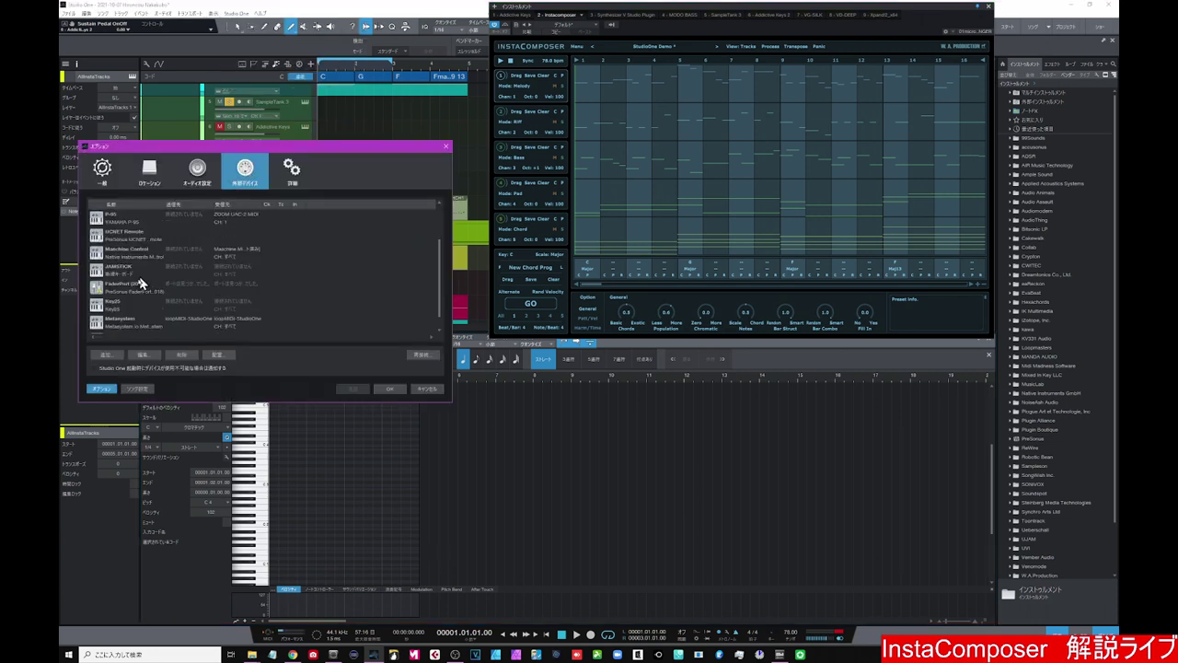
scroll(132, 302, "down", 3)
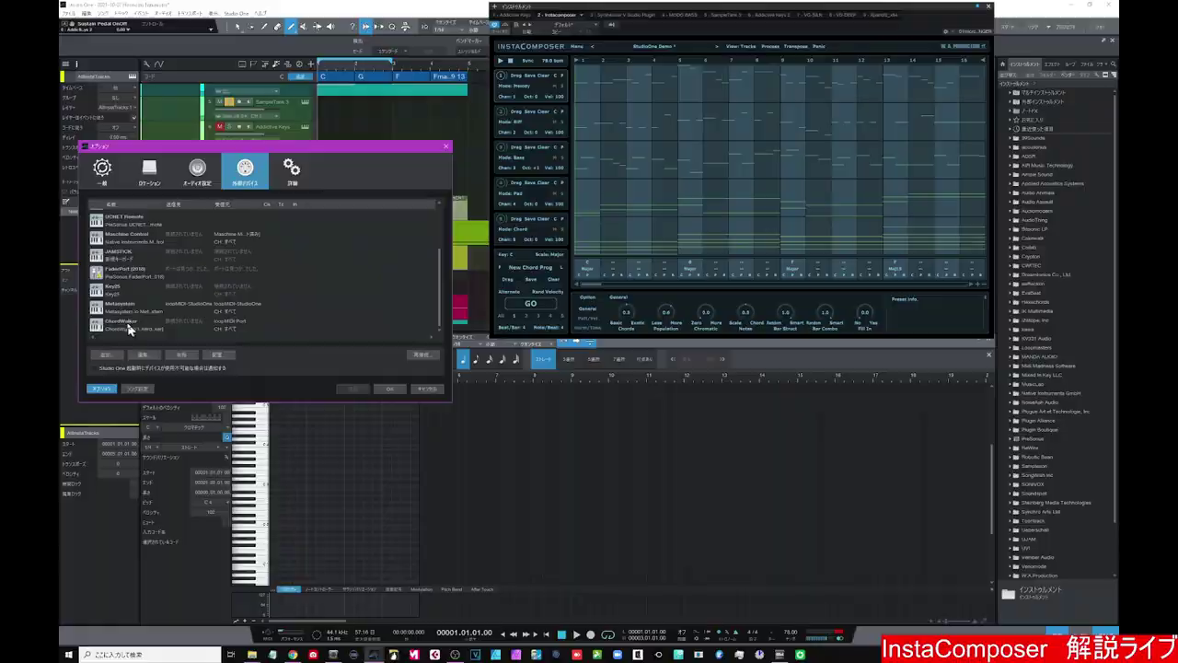
left_click(133, 324)
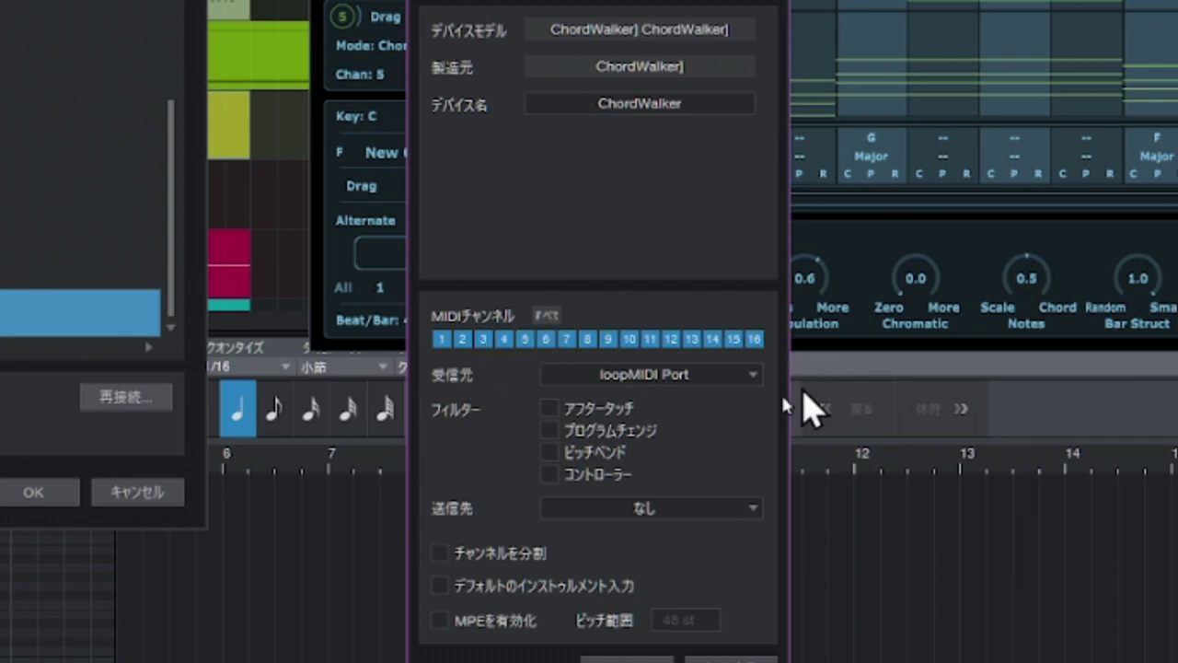
left_click(676, 377)
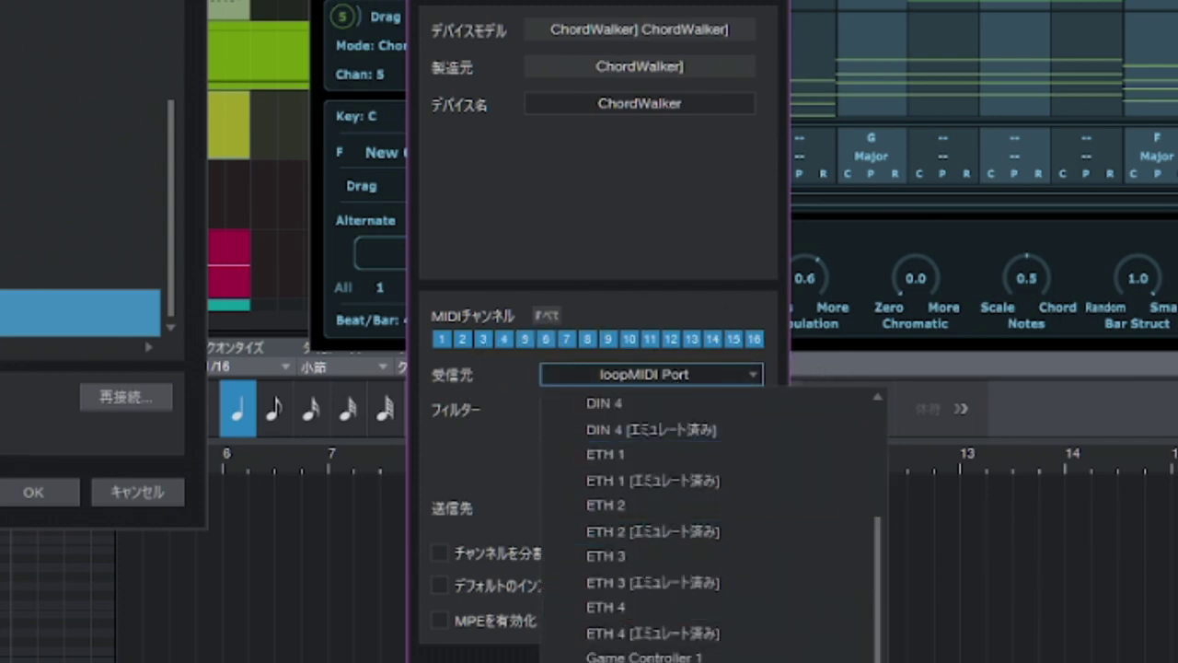
key("Escape")
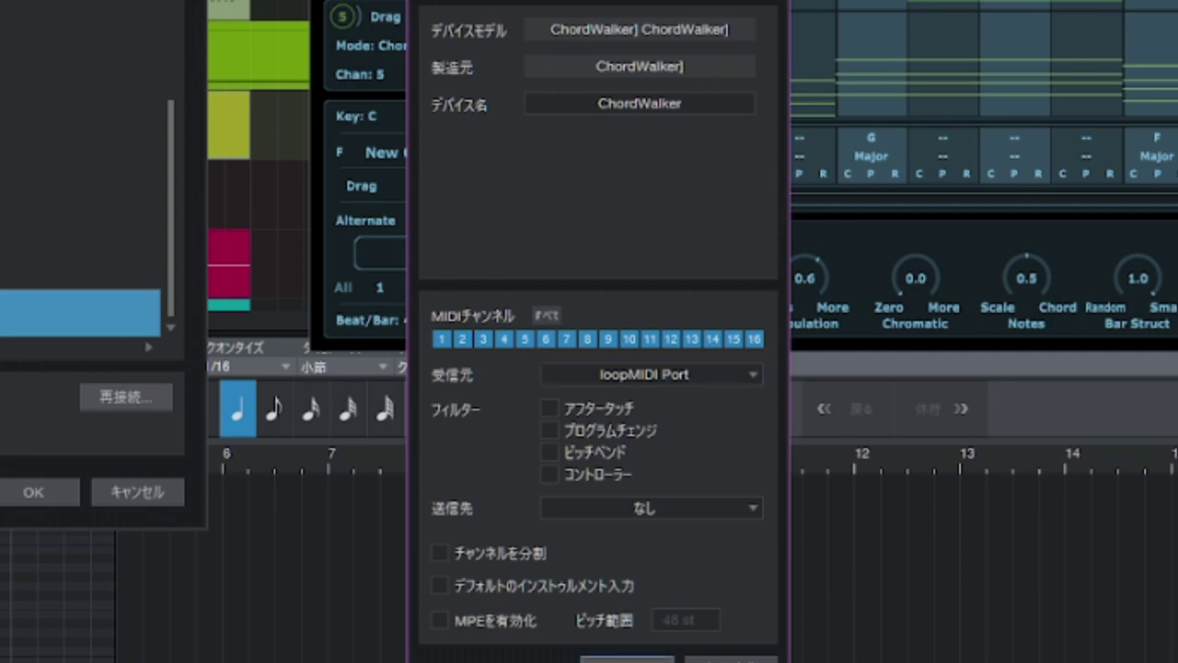
left_click(625, 659)
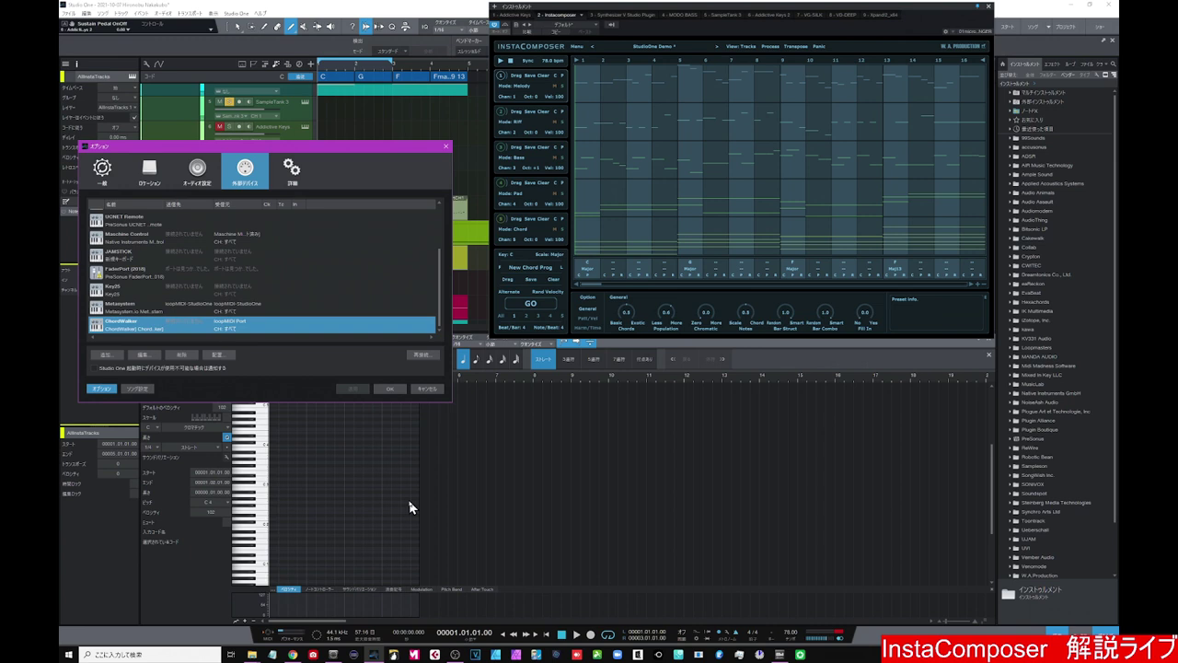
left_click(391, 388)
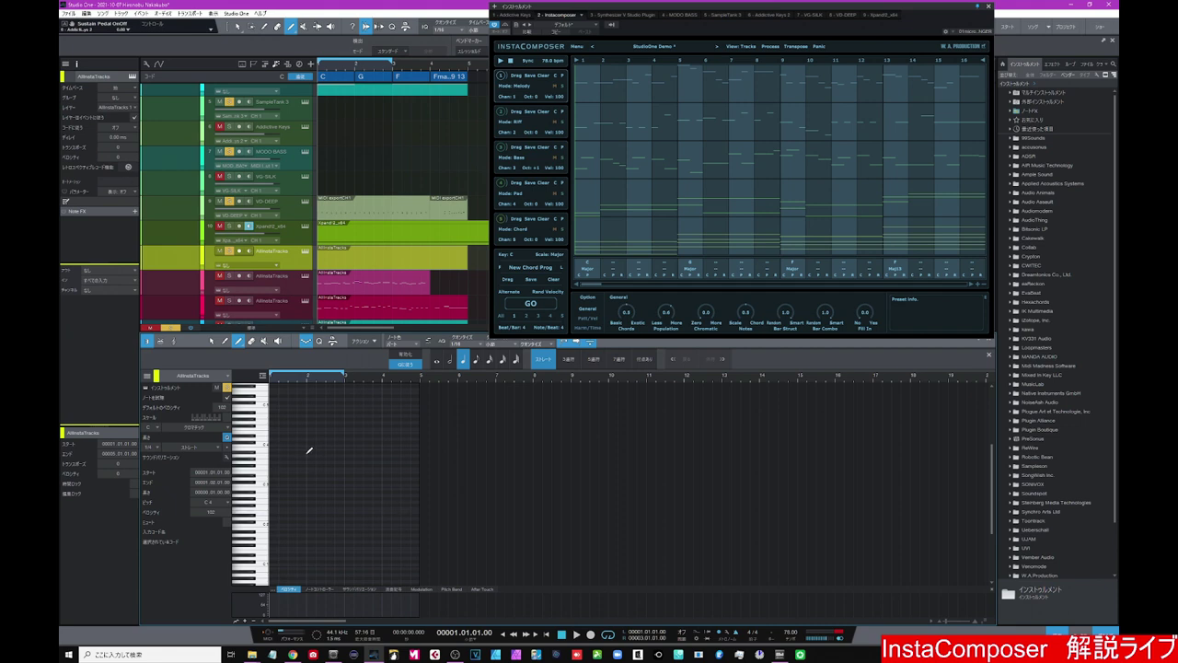
Step: Enable step input with whole-note length in the note editor, and switch back to the Chord Worker page in Chrome
left_click(438, 360)
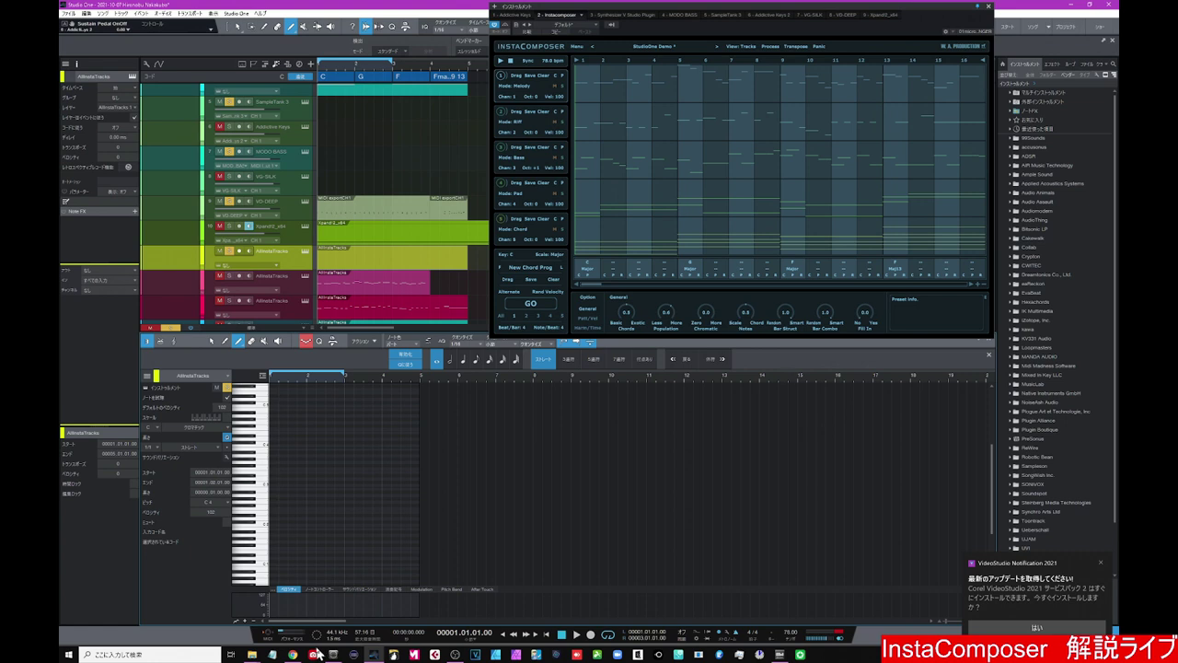
mouse_move(311, 654)
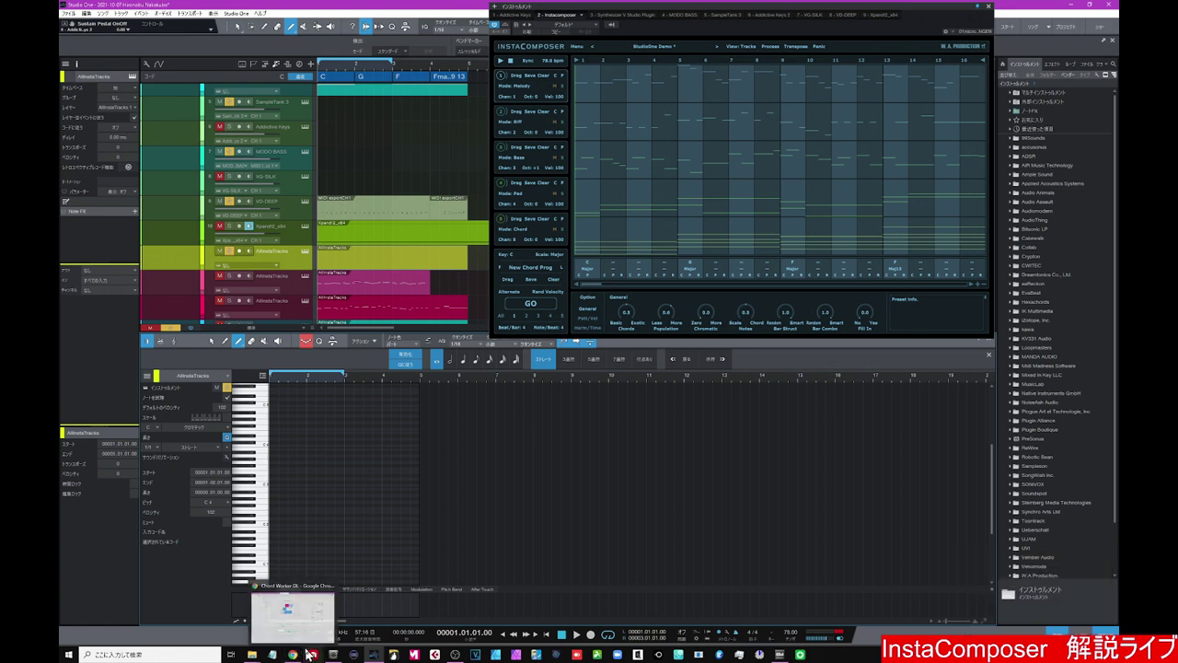
left_click(302, 655)
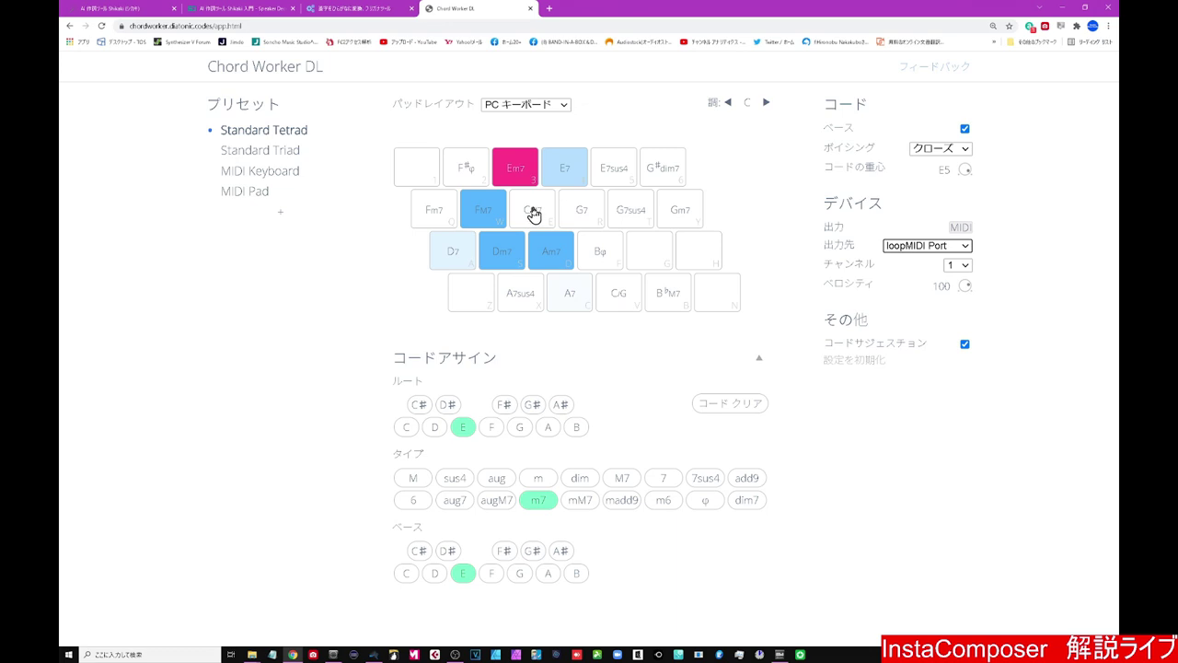
Step: Reduce the Chord Worker page's zoom and detach its tab into a separate browser window
key("ctrl+minus")
key("ctrl+minus")
key("ctrl+minus")
key("ctrl+minus")
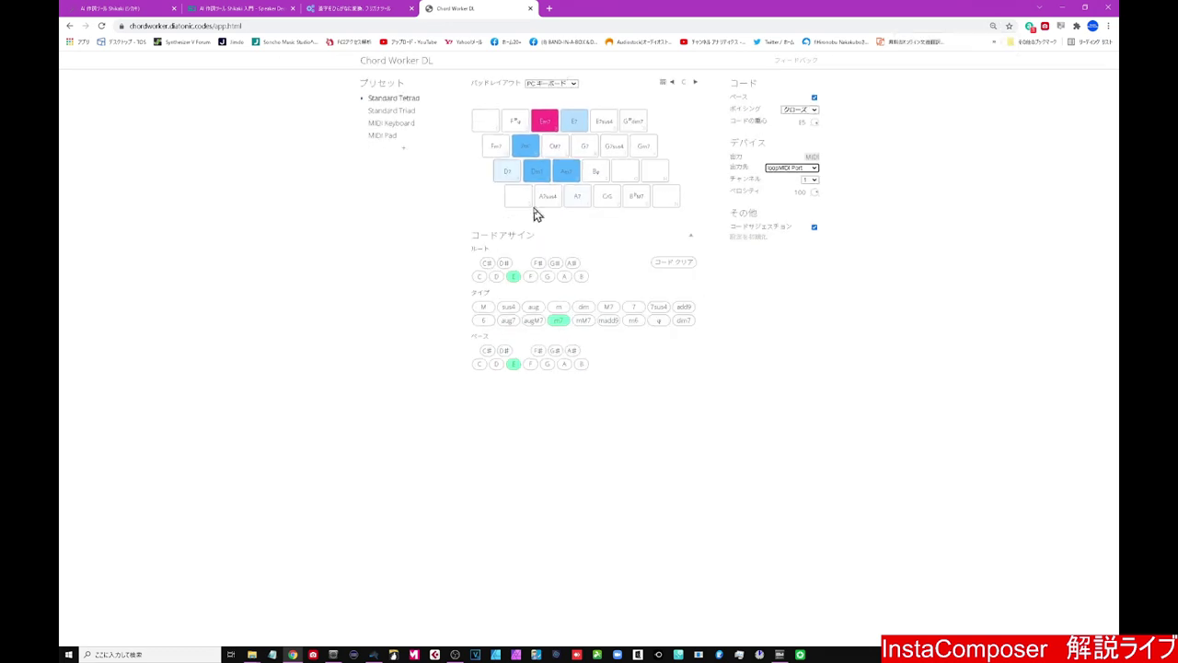
left_click_drag(486, 13, 509, 101)
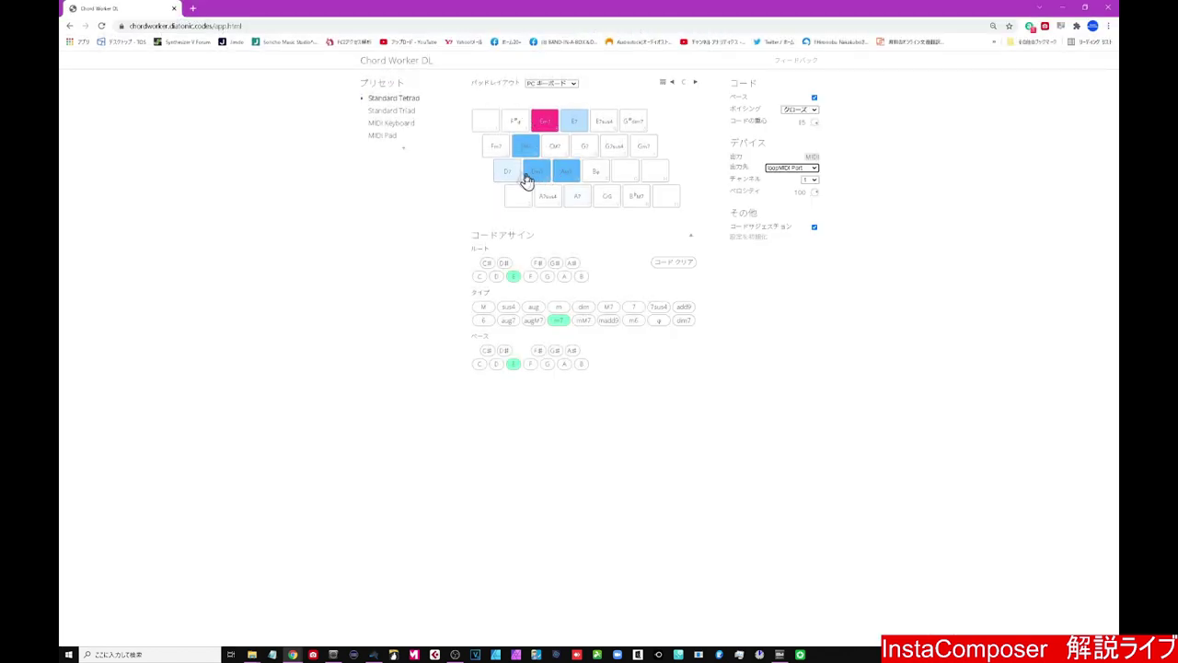
Step: Shrink the Chord Worker window to its pad area, minimize the other Chrome window, and place Chord Worker above Studio One's note editor
left_click(1084, 7)
left_click_drag(574, 516, 583, 307)
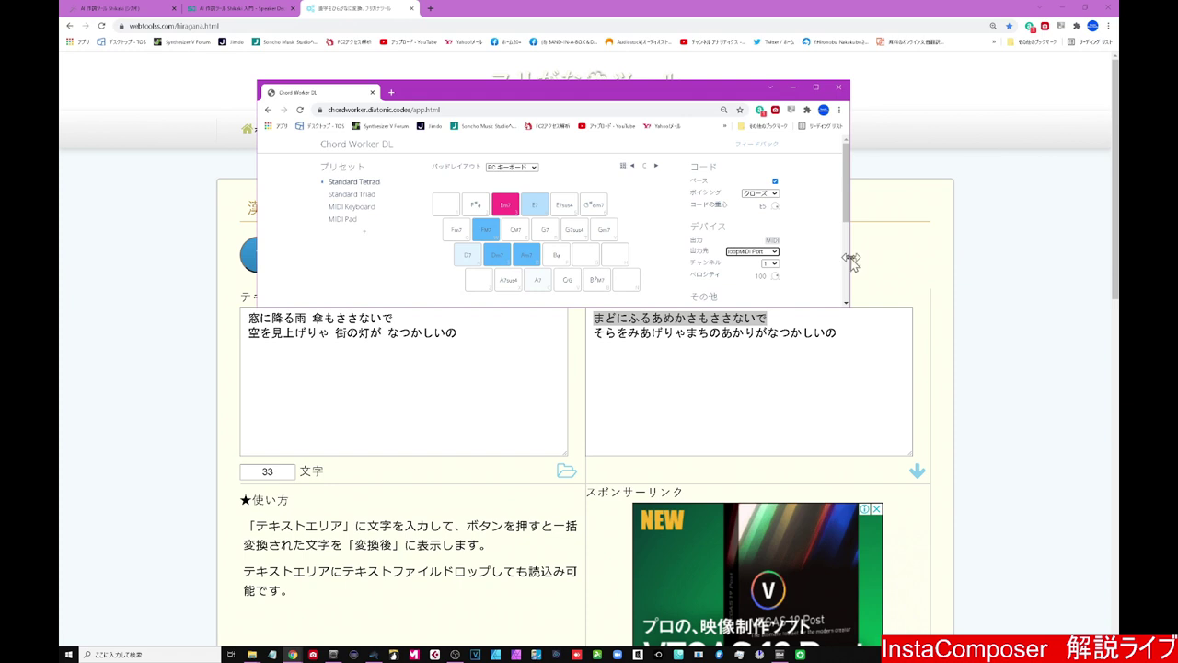
left_click_drag(852, 256, 731, 280)
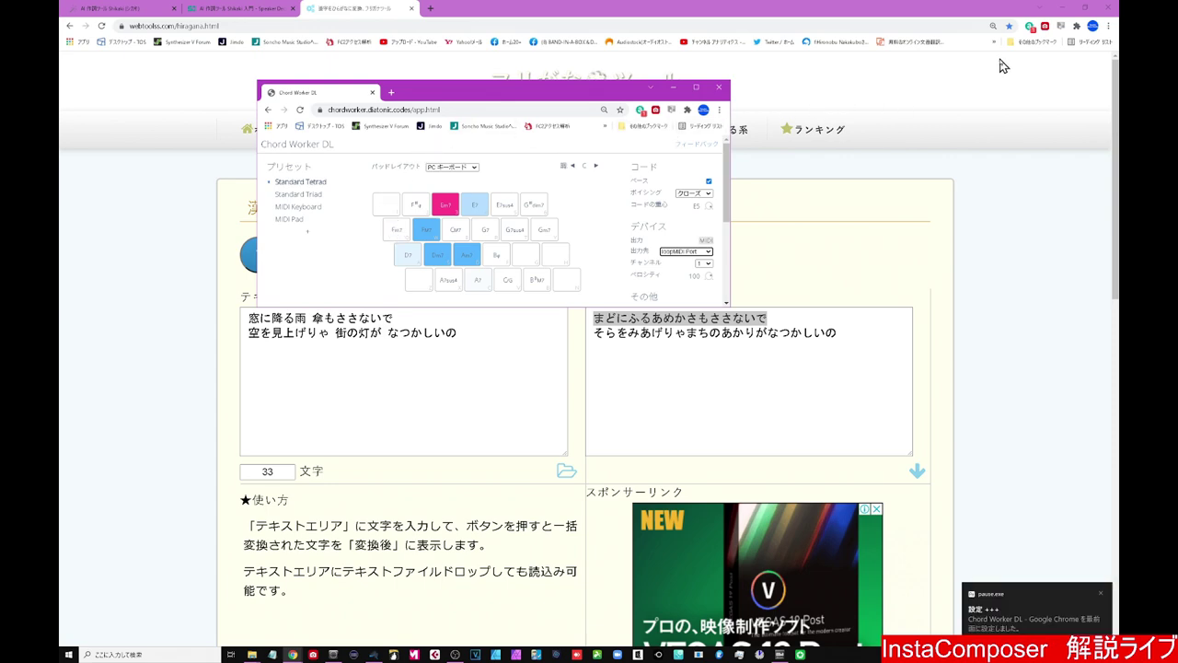
left_click(1061, 11)
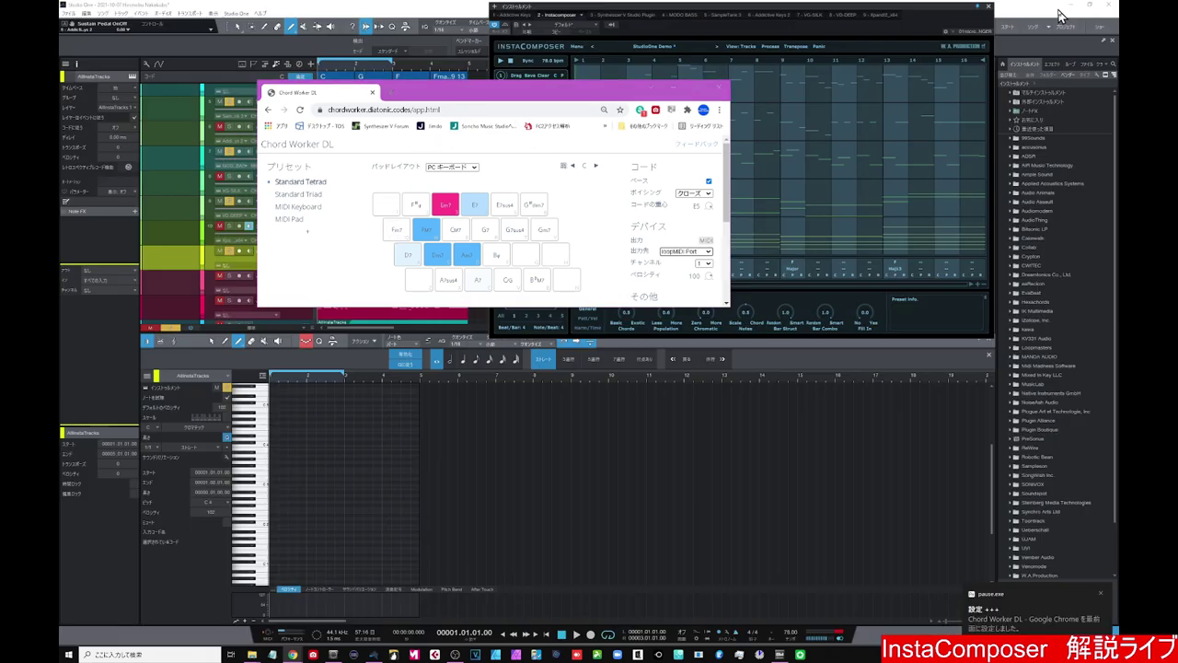
left_click_drag(582, 99, 880, 117)
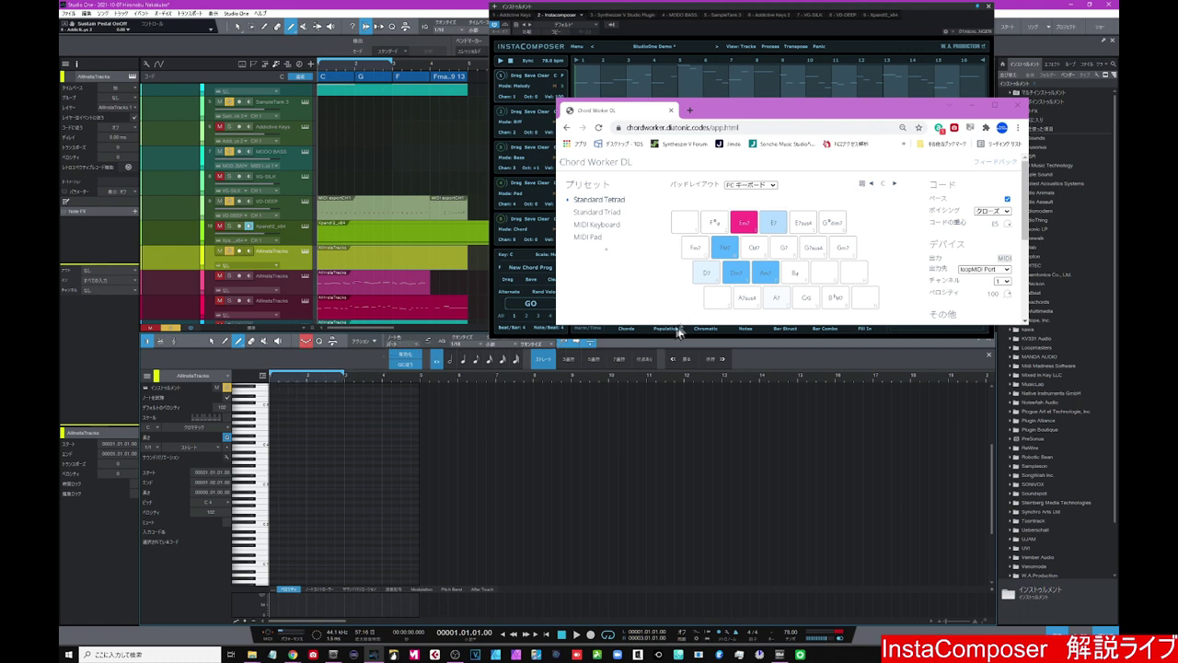
Step: Step-enter ten whole-note chords from Chord Worker: CM7, Am7, D7, Am7, Dm7, Em7, Am7, Dm7, G7sus4 and Dm7
left_click(757, 255)
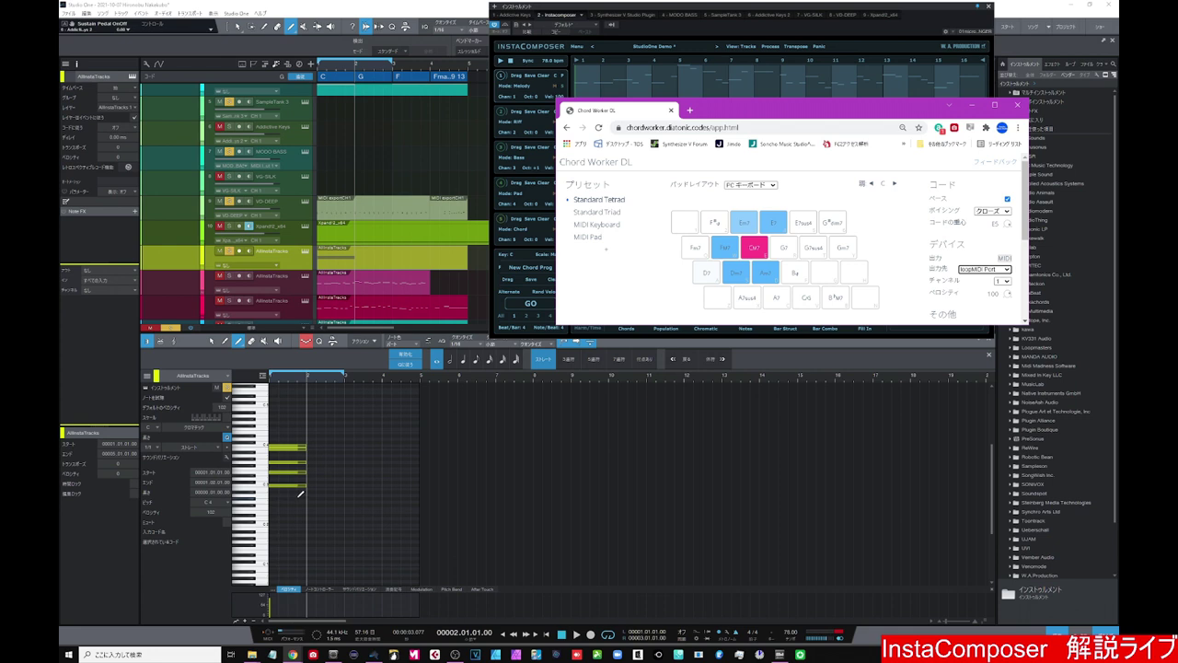
left_click(769, 276)
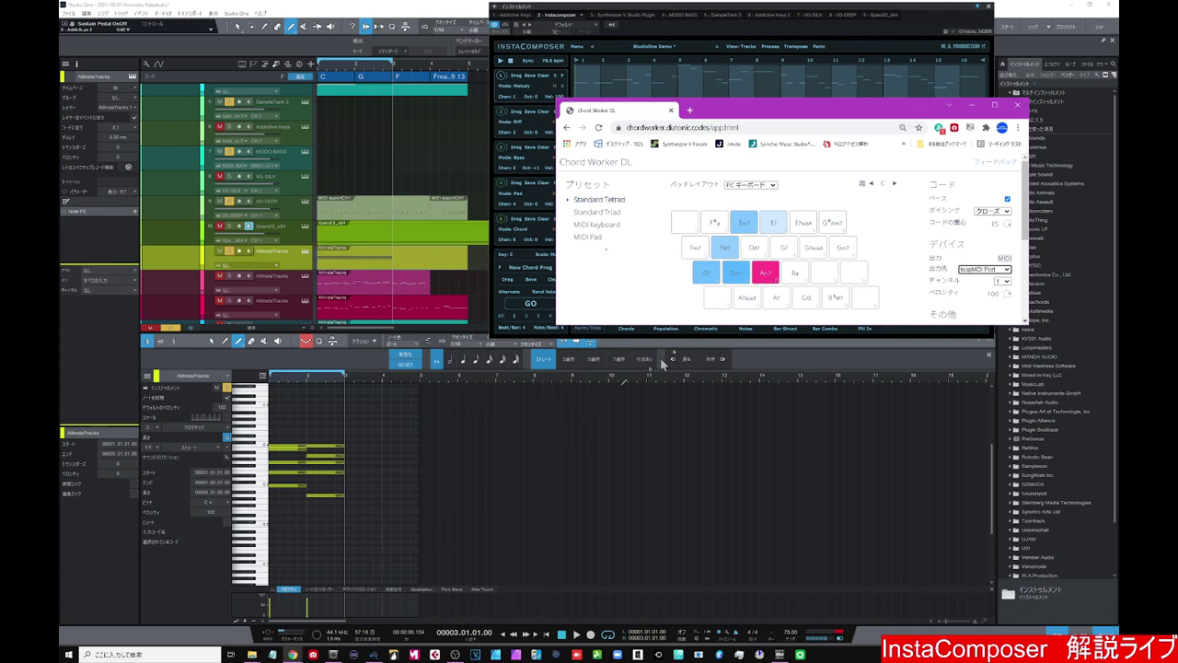
left_click(708, 275)
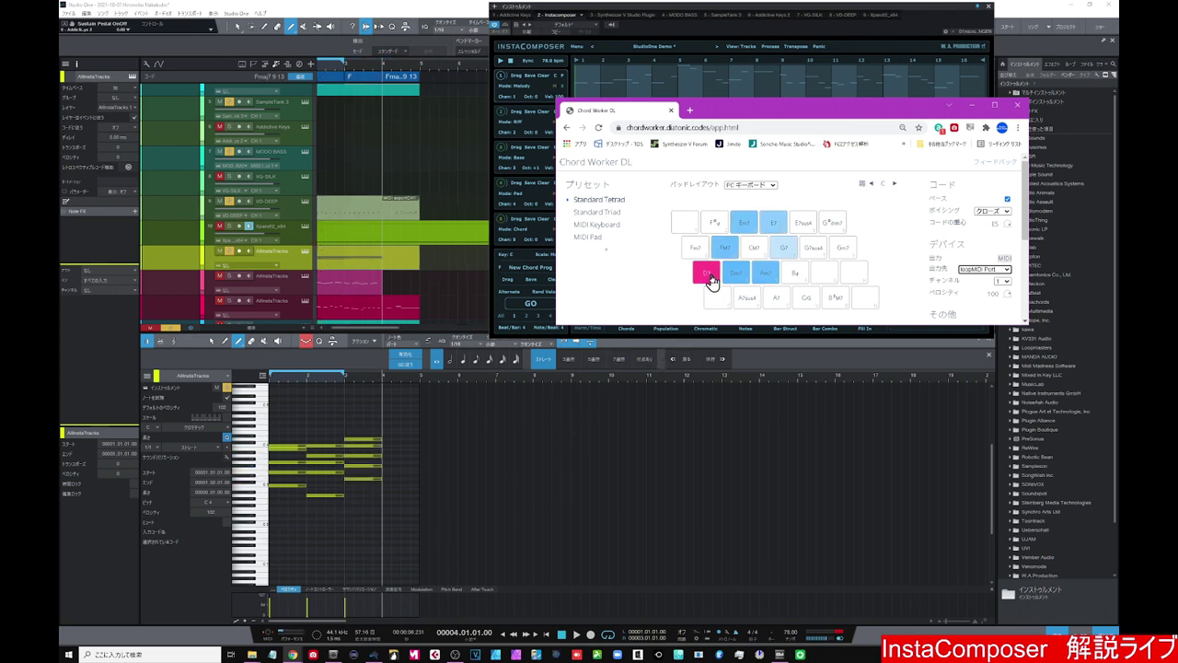
left_click(761, 274)
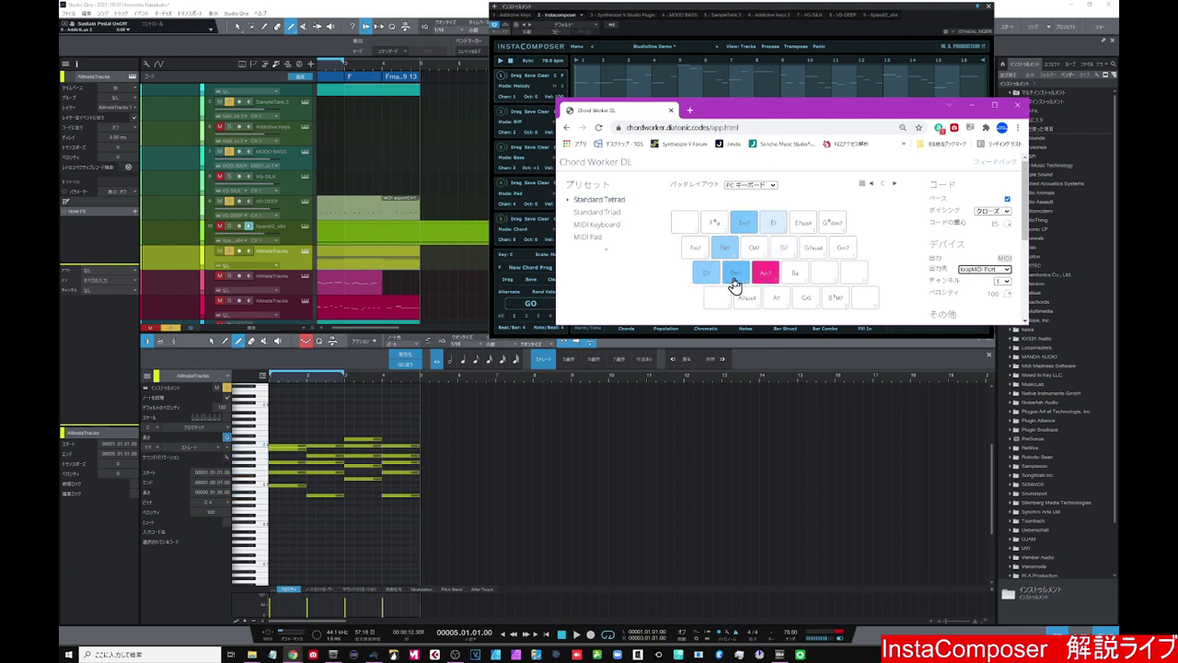
left_click(736, 274)
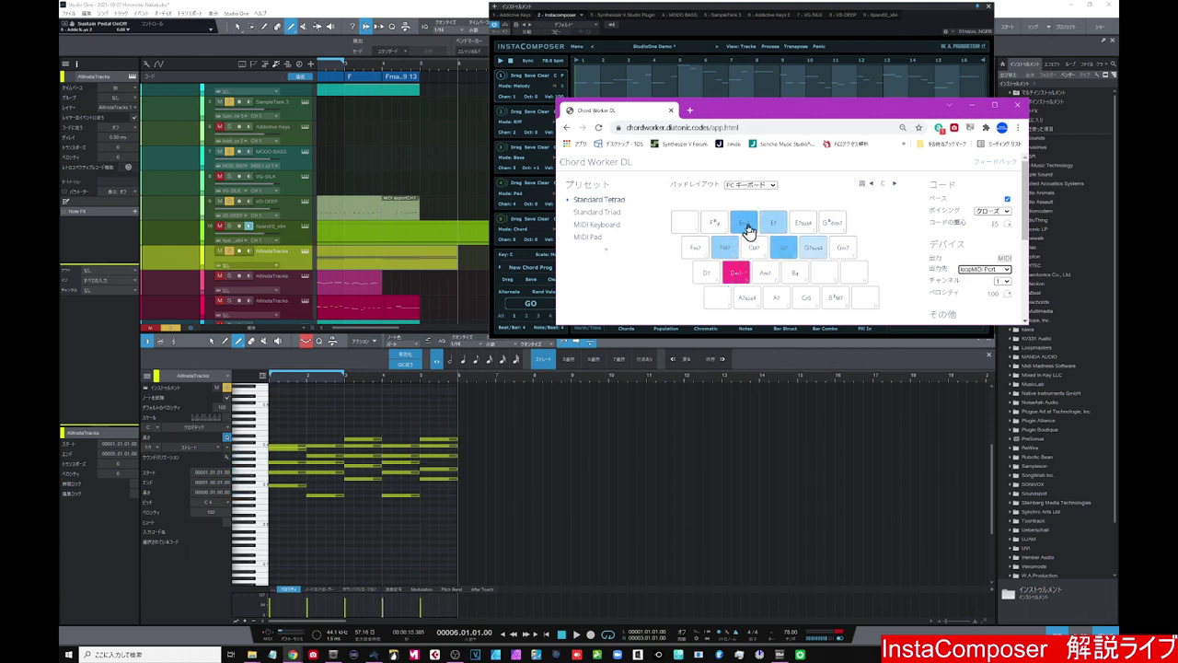
left_click(748, 228)
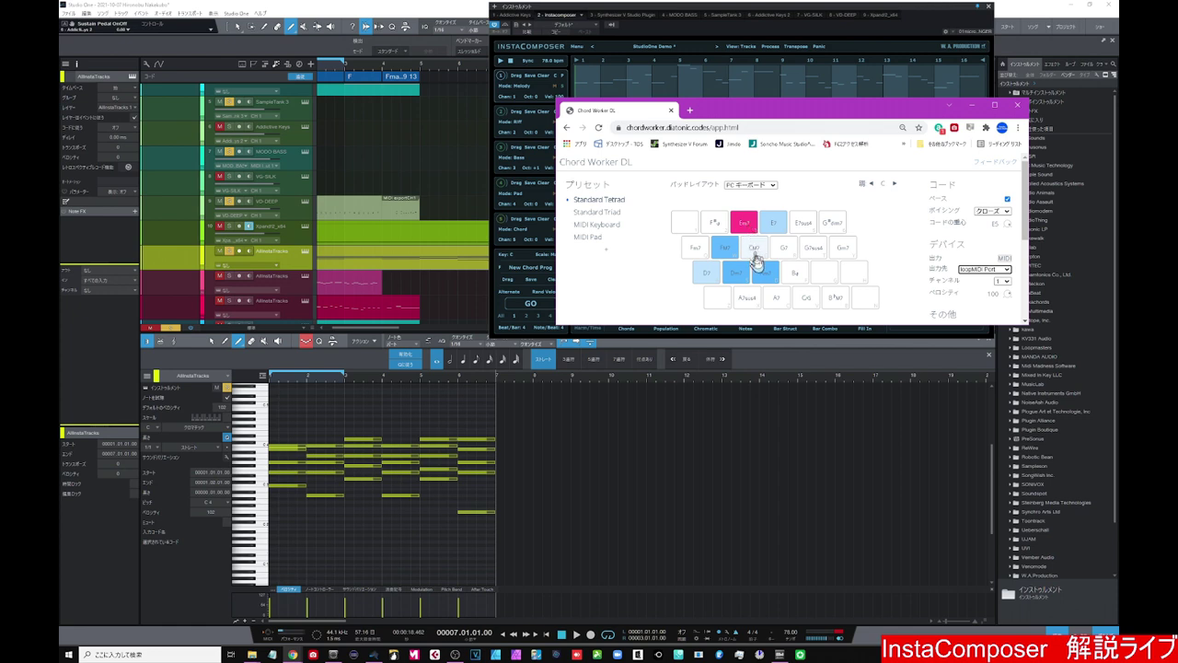
left_click(765, 274)
left_click(736, 275)
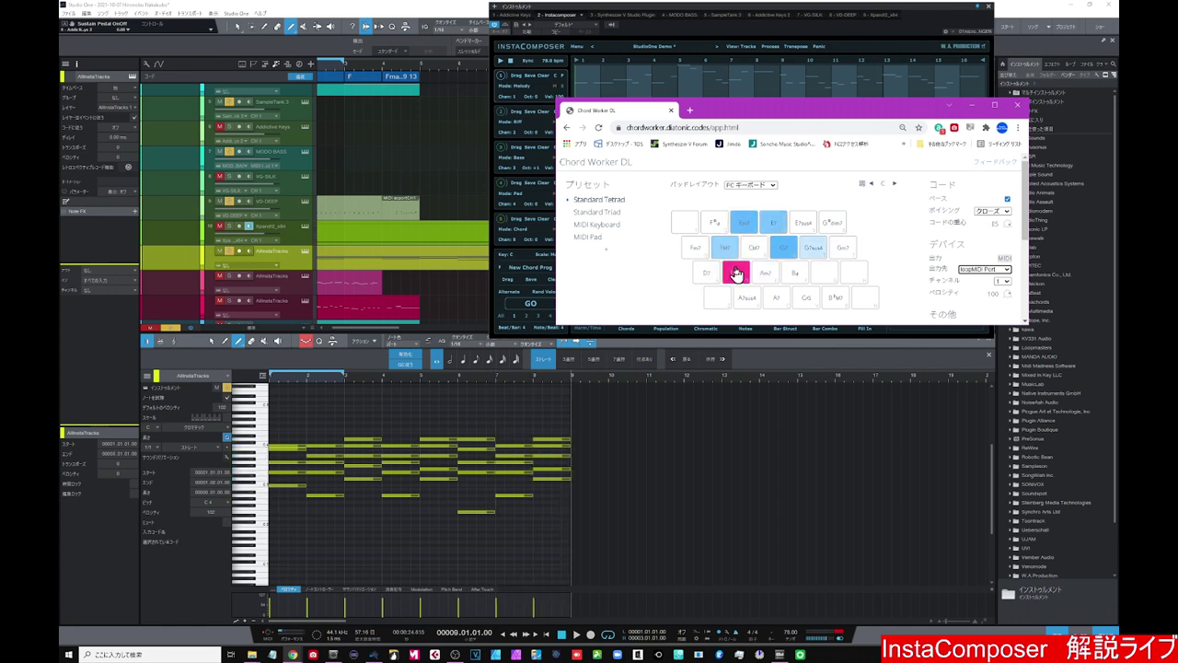
left_click(815, 248)
left_click(736, 274)
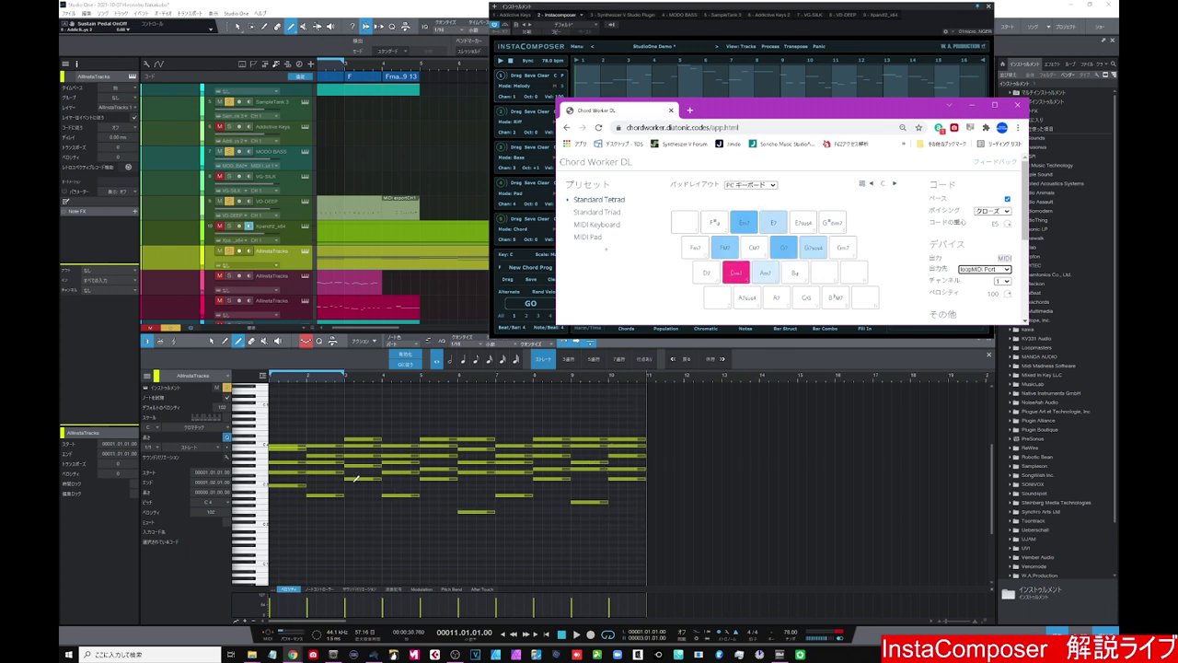
Step: Minimize Chord Worker and load Xpand!2 from the favorite instruments onto the green AllInstaTracks track that holds the entered chords
left_click(305, 254)
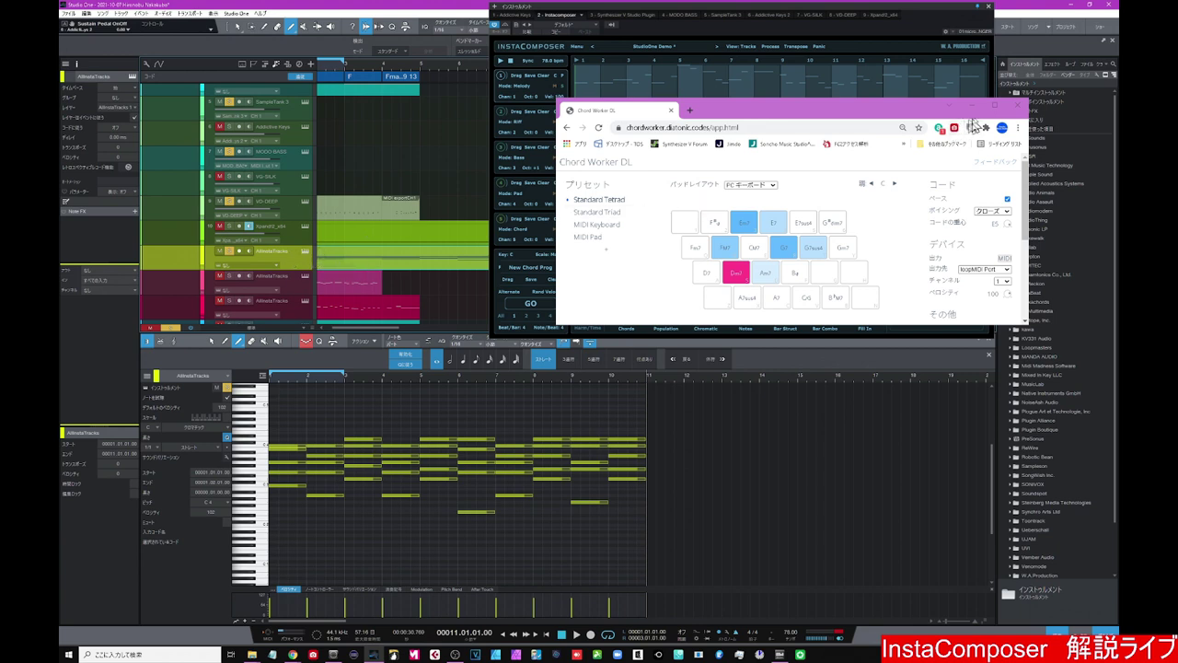
left_click(974, 107)
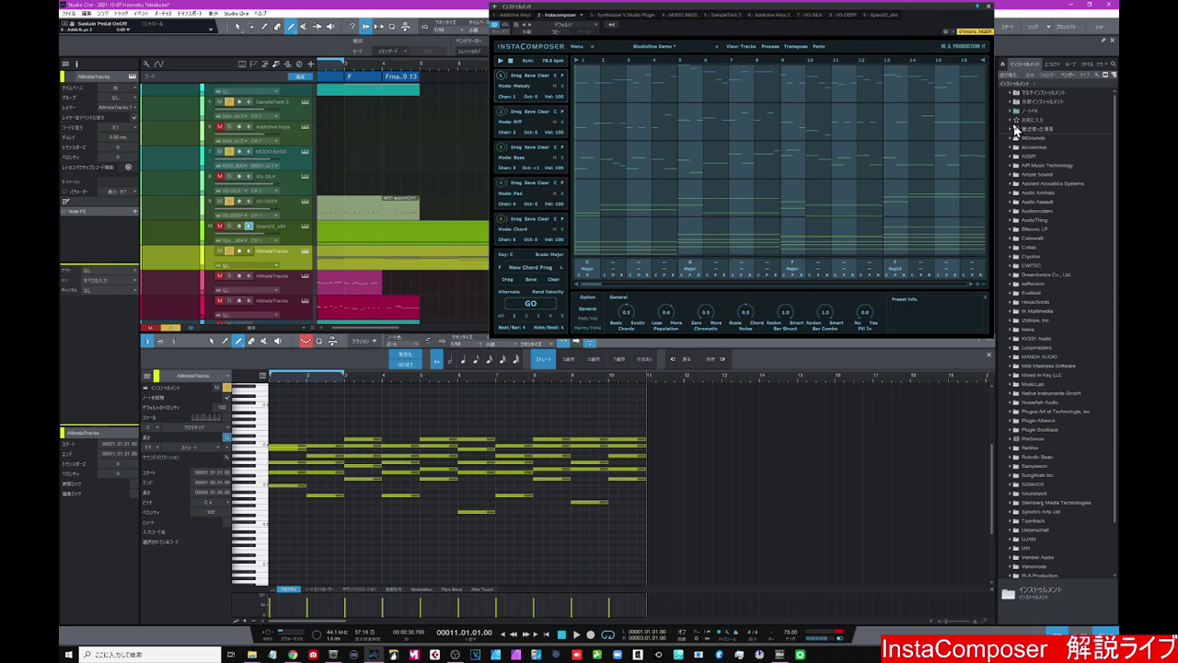
left_click(1014, 123)
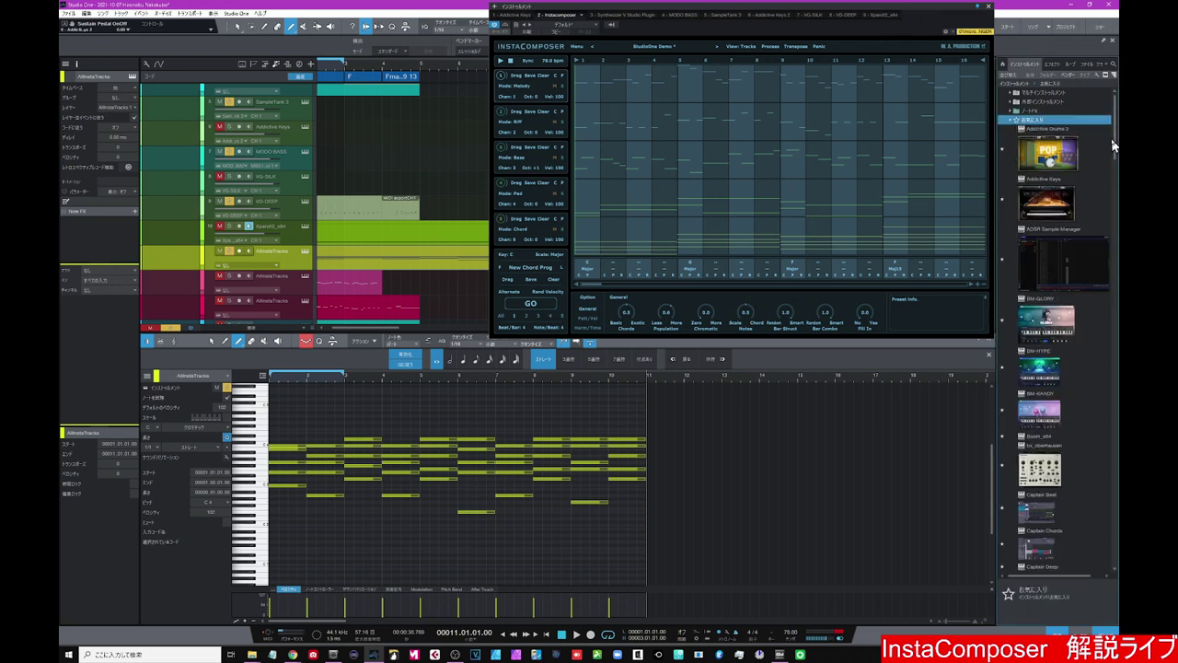
scroll(1038, 417, "down", 10)
left_click_drag(1038, 416, 298, 269)
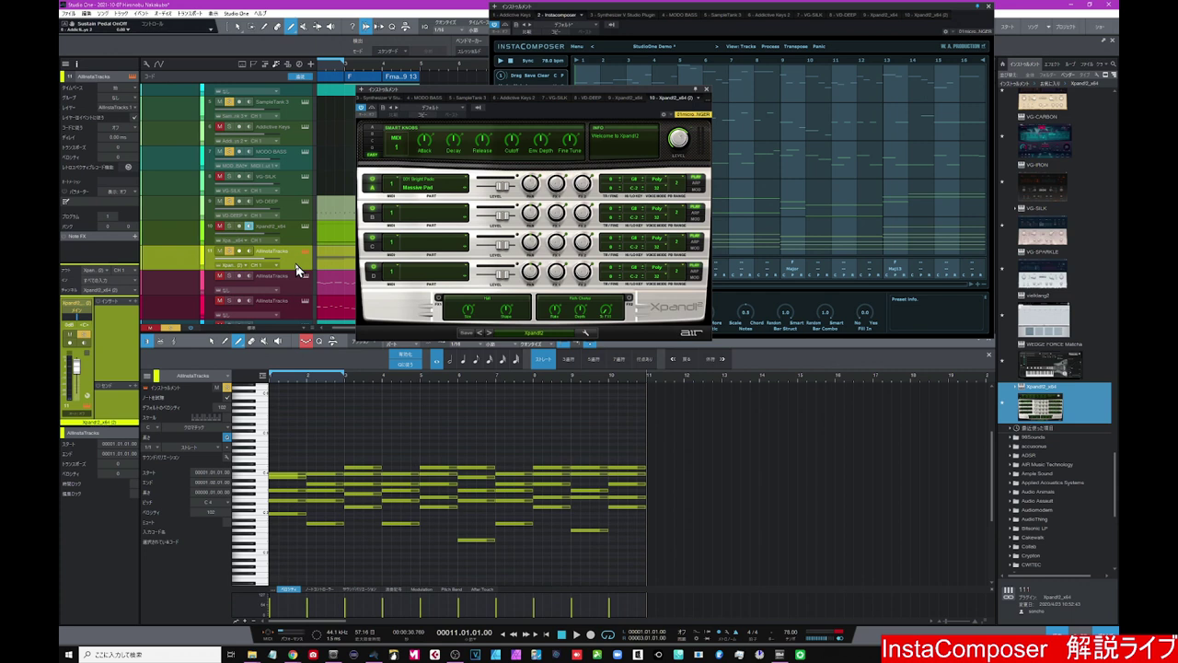
Step: Set the first part of Xpand!2 to the Wavetable Organ 2+ sound from the 012 Organs category
left_click(432, 191)
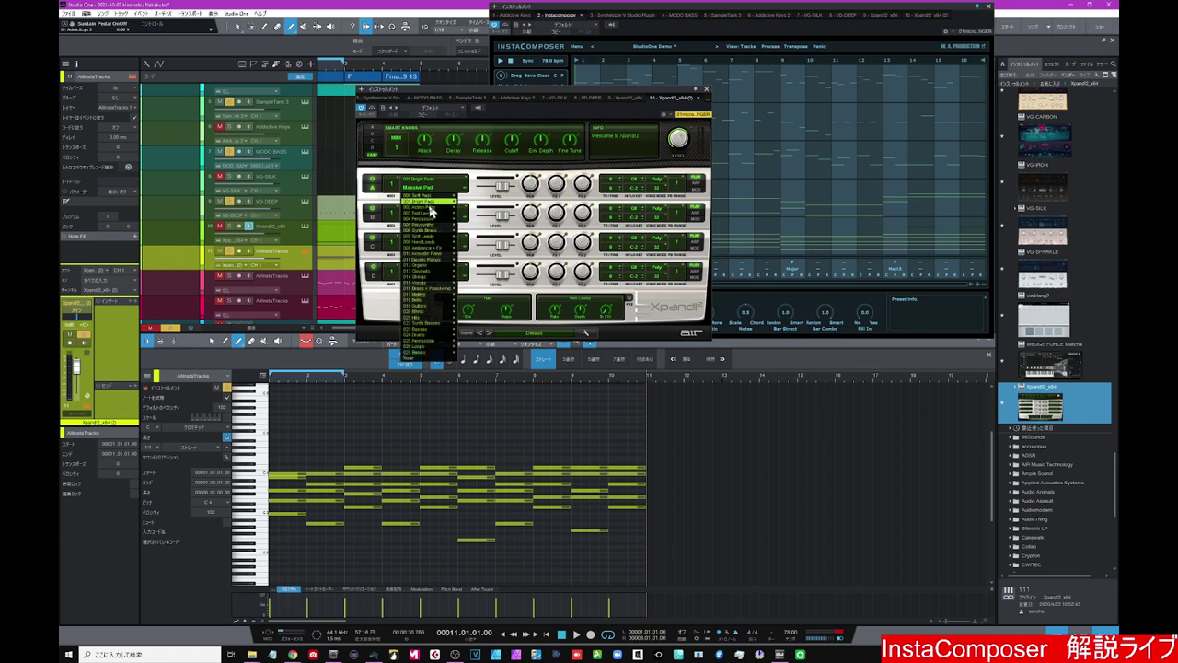
mouse_move(429, 226)
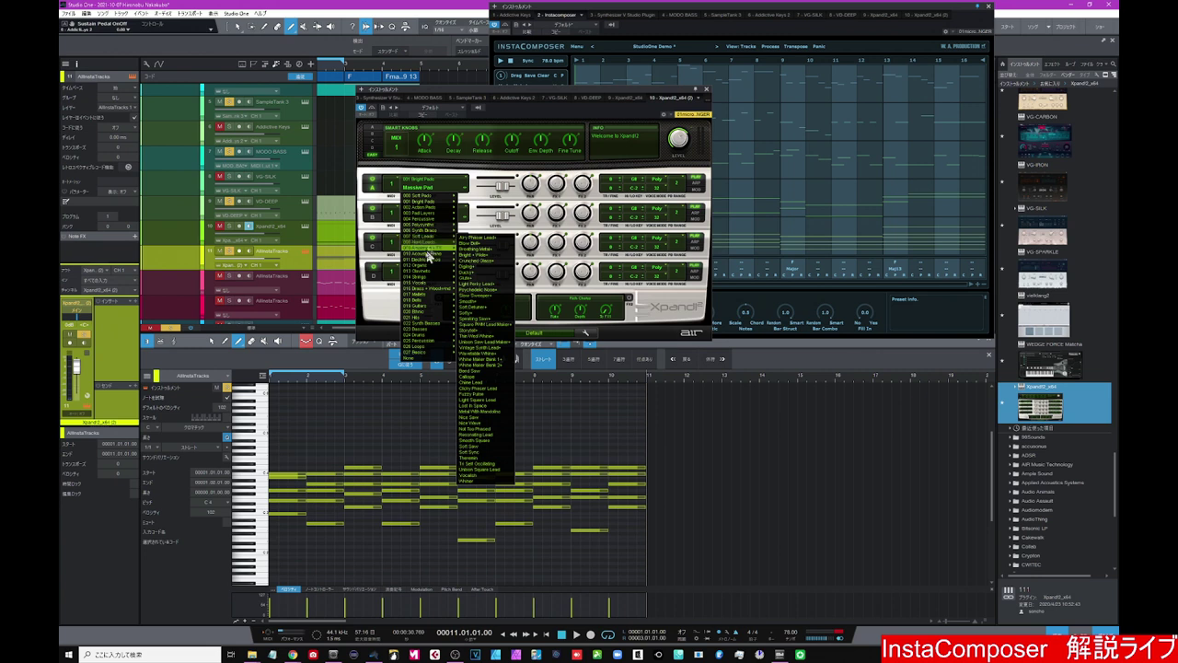
mouse_move(423, 273)
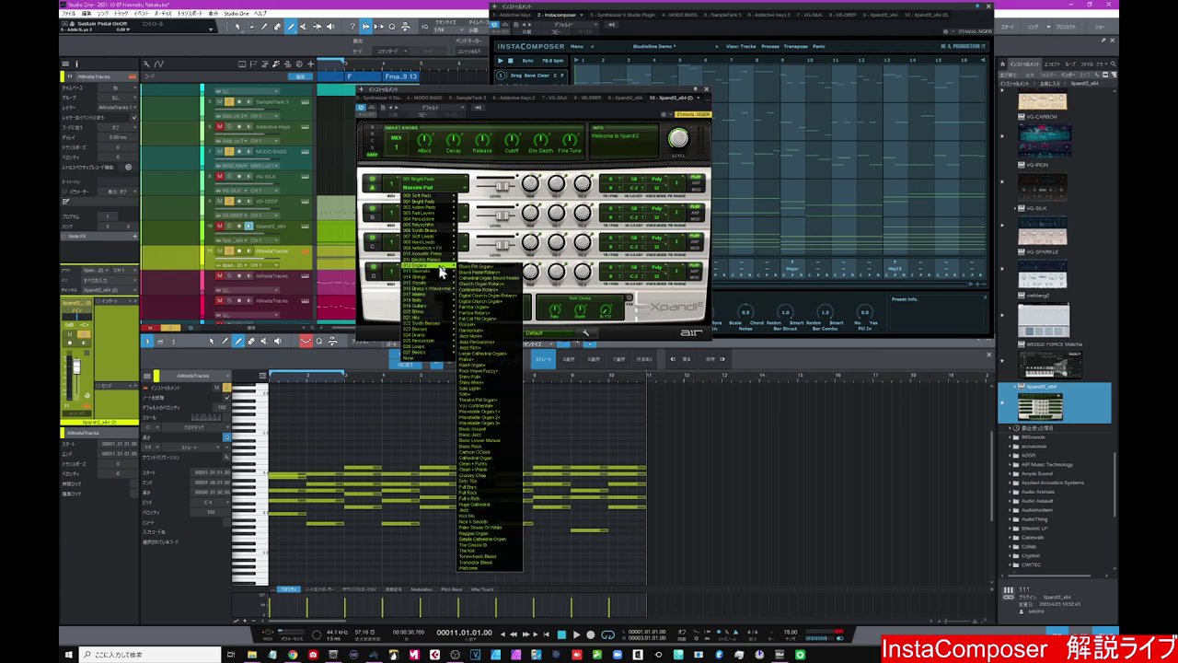
left_click(479, 418)
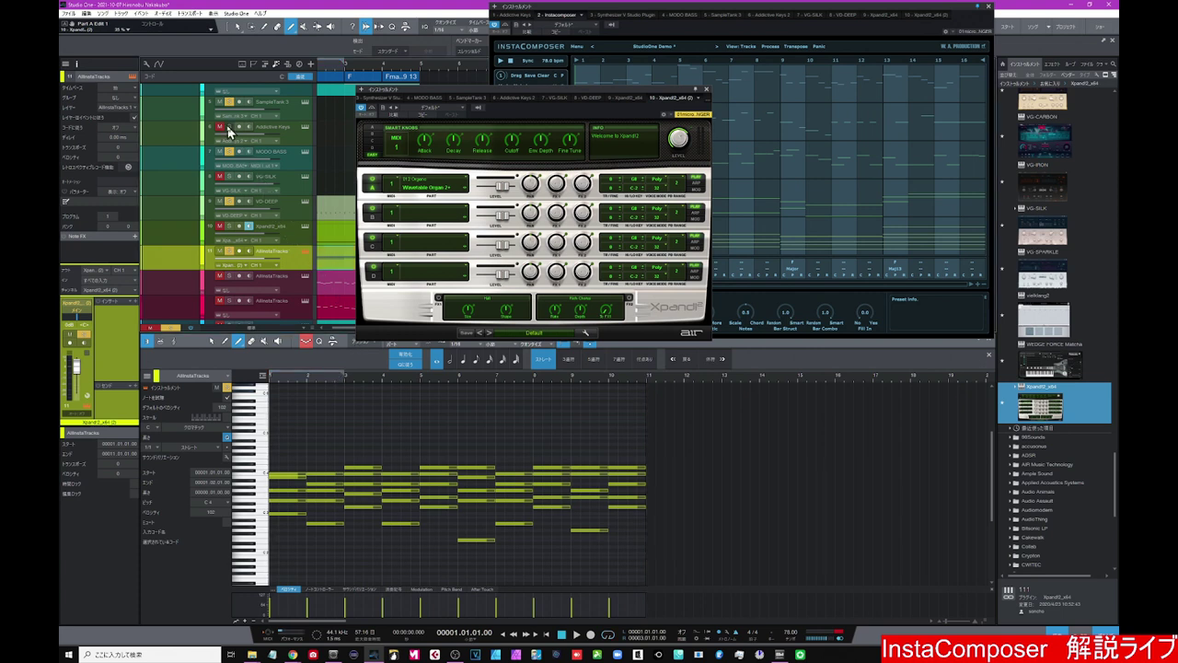
Step: Play the step-entered chords from bar 1 to hear them with the organ sound, and stop the playback
scroll(237, 112, "up", 2)
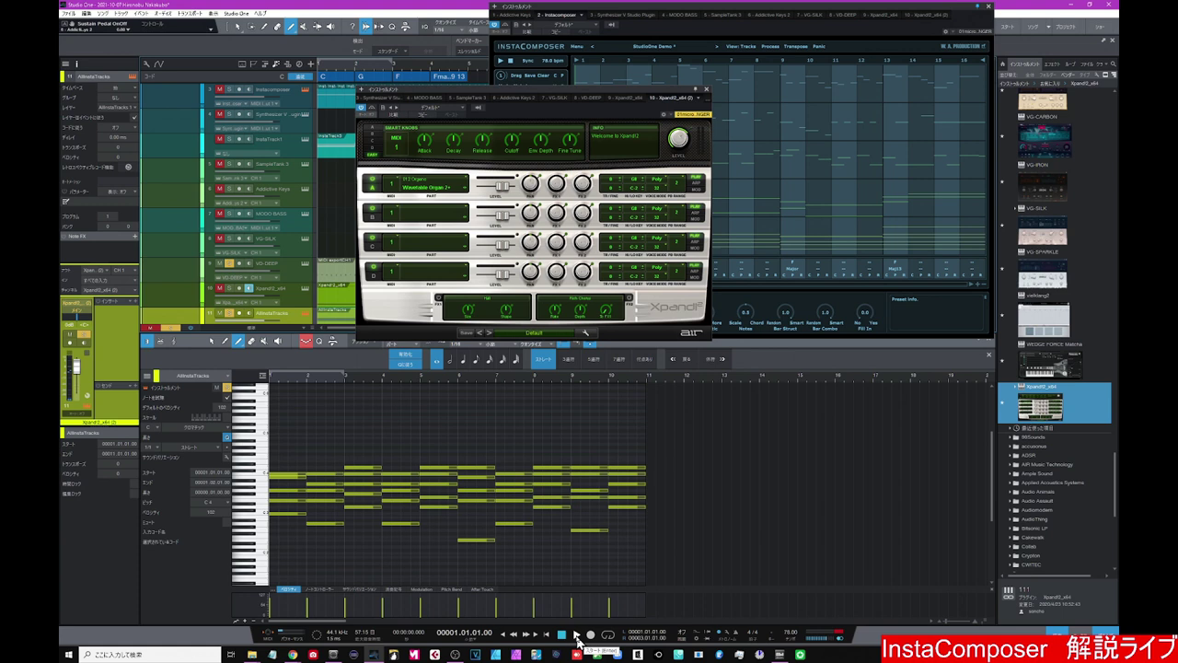
left_click(576, 634)
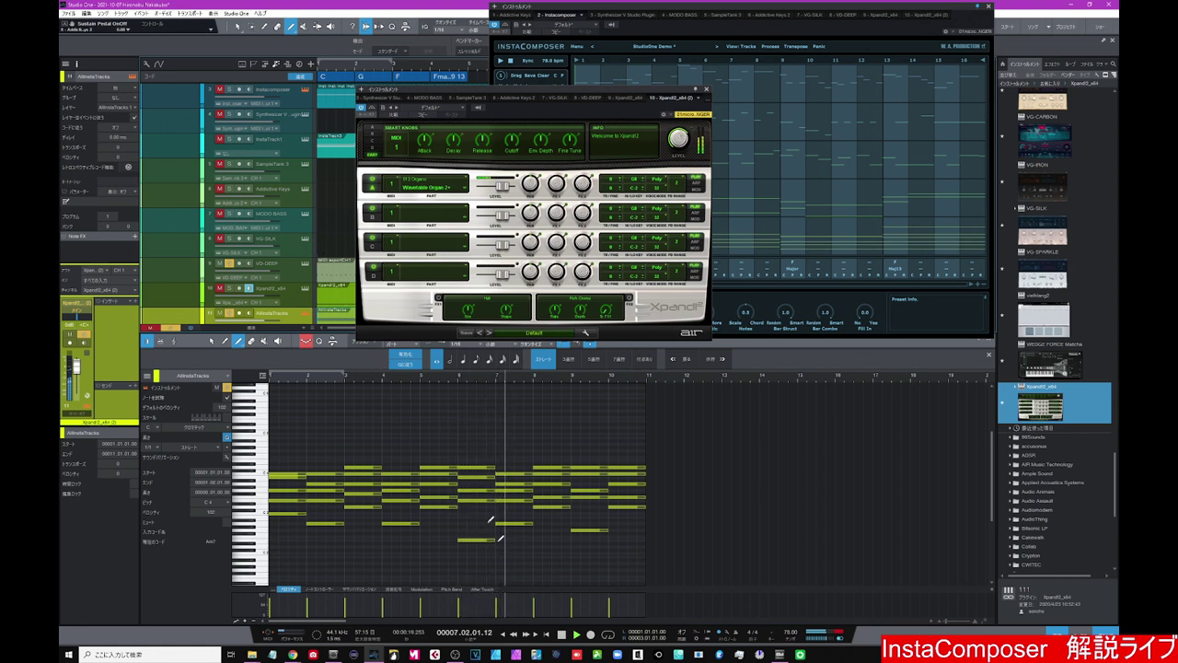
left_click(561, 635)
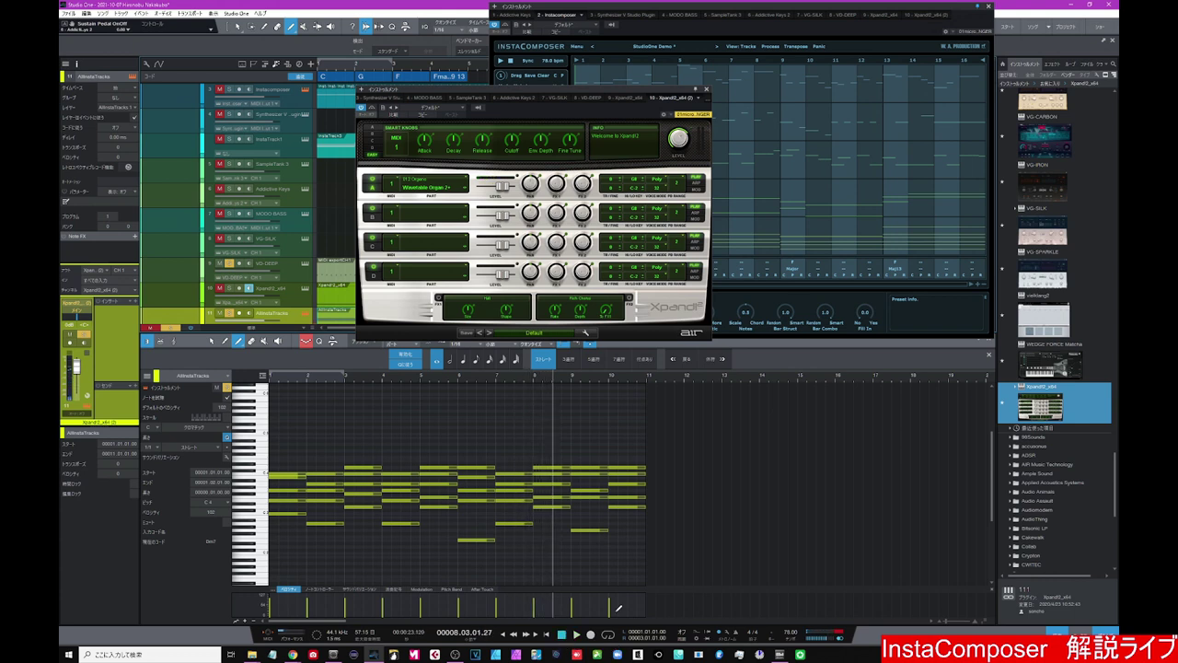